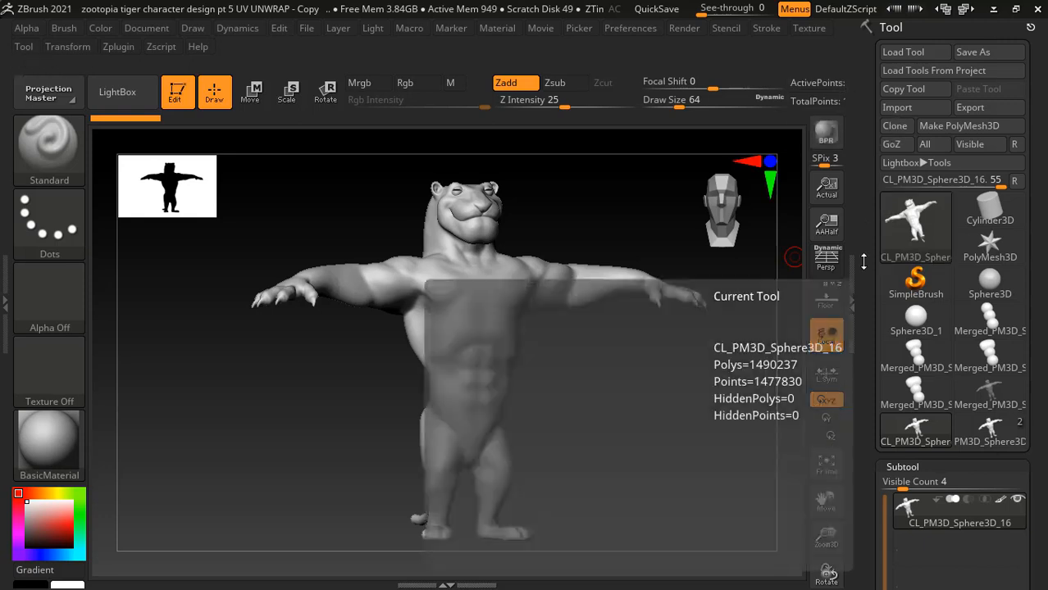
- Decimate the tiger body subtool to 150 k points with the Decimation Master preset
mouse_move(863, 364)
mouse_down()
mouse_move(865, 271)
mouse_move(859, 383)
mouse_up()
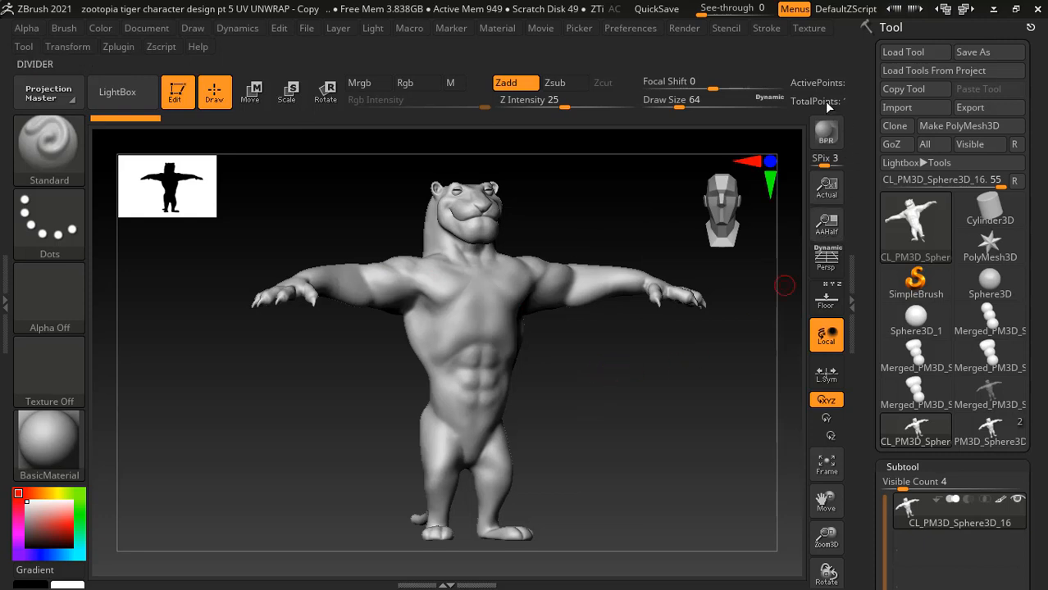
click(118, 47)
drag(109, 63, 66, 353)
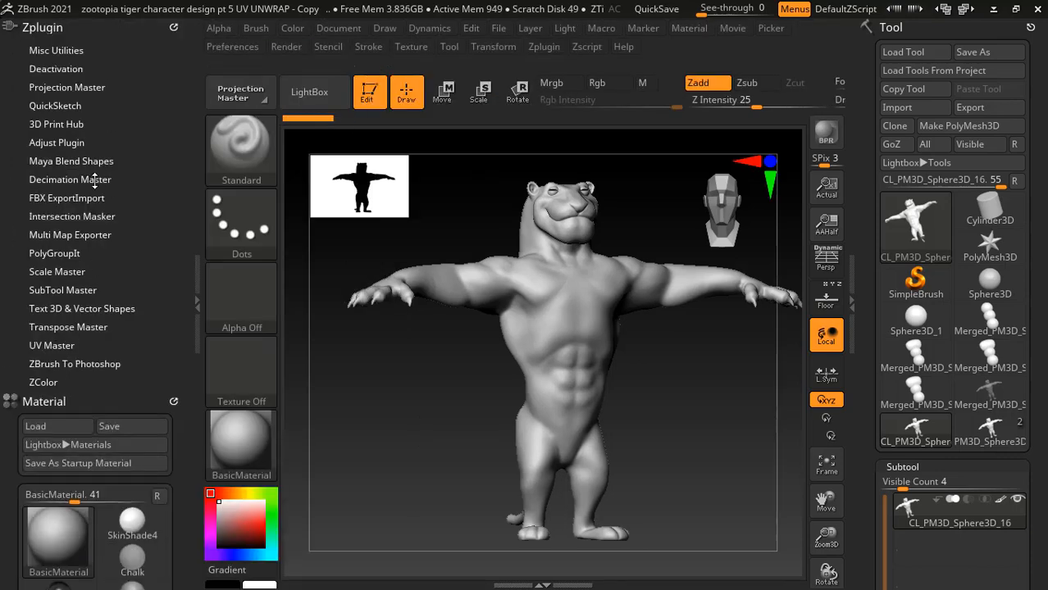
click(95, 179)
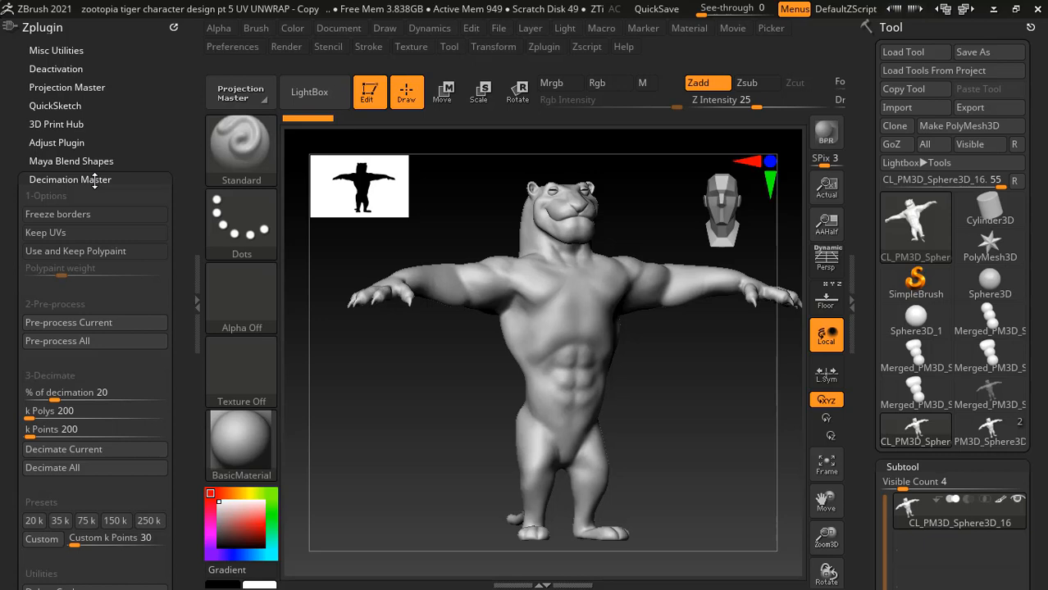
click(119, 525)
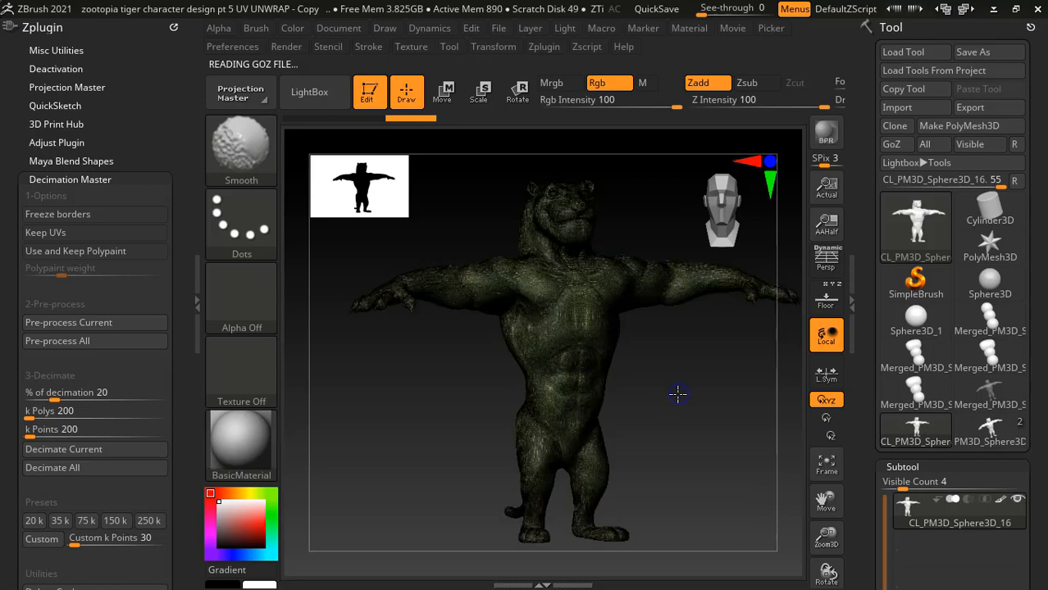
- Inspect the decimated mesh around the torso and shoulder, comparing the polyframe display with the plain shaded surface
alt+right_drag(715, 417, 759, 587)
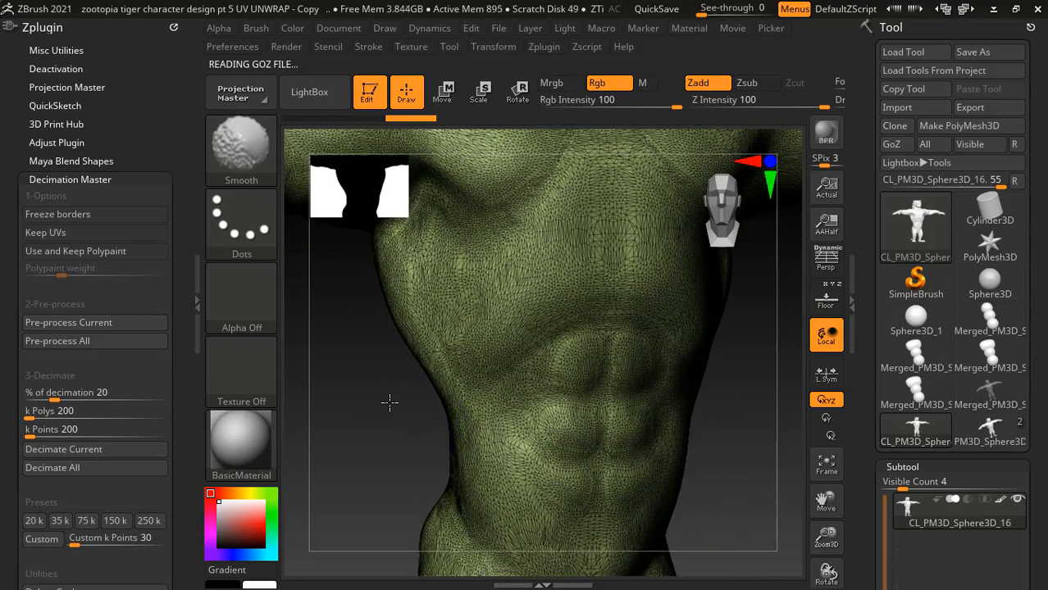
alt+drag(389, 403, 409, 451)
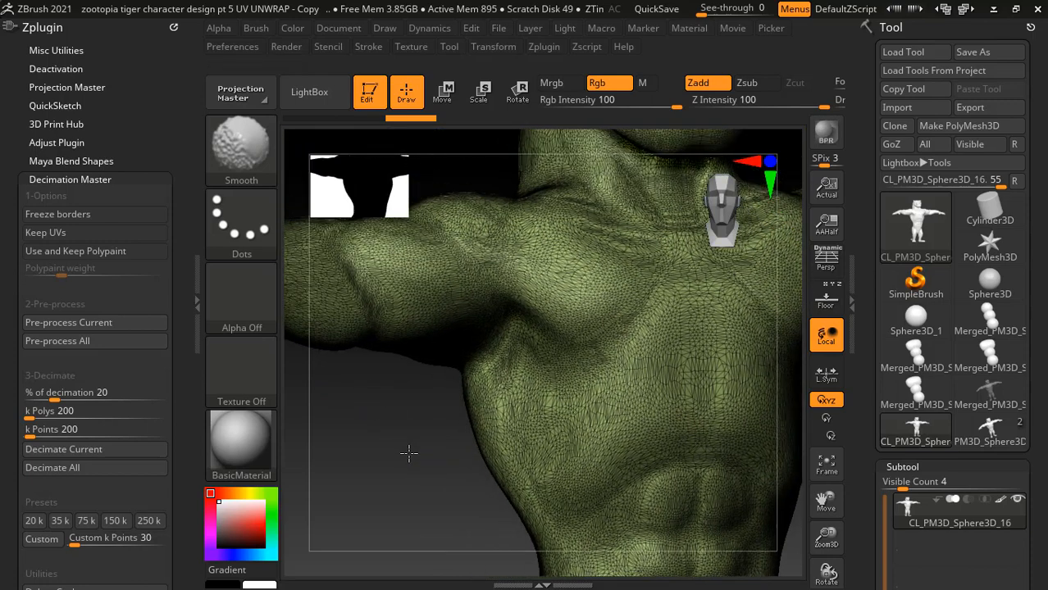
key(shift+f)
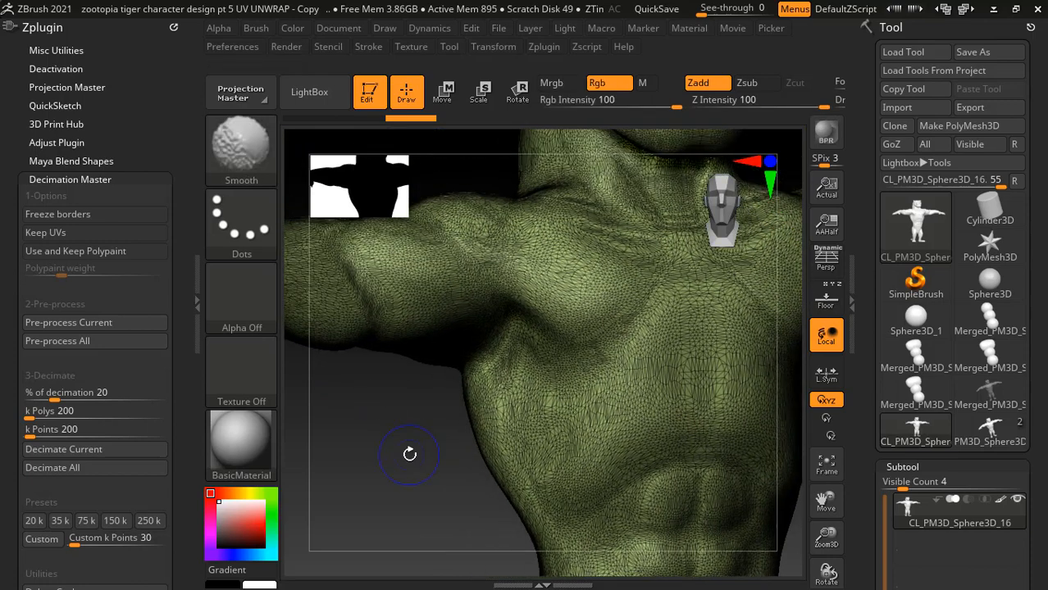
key(shift+f)
key(shift+f)
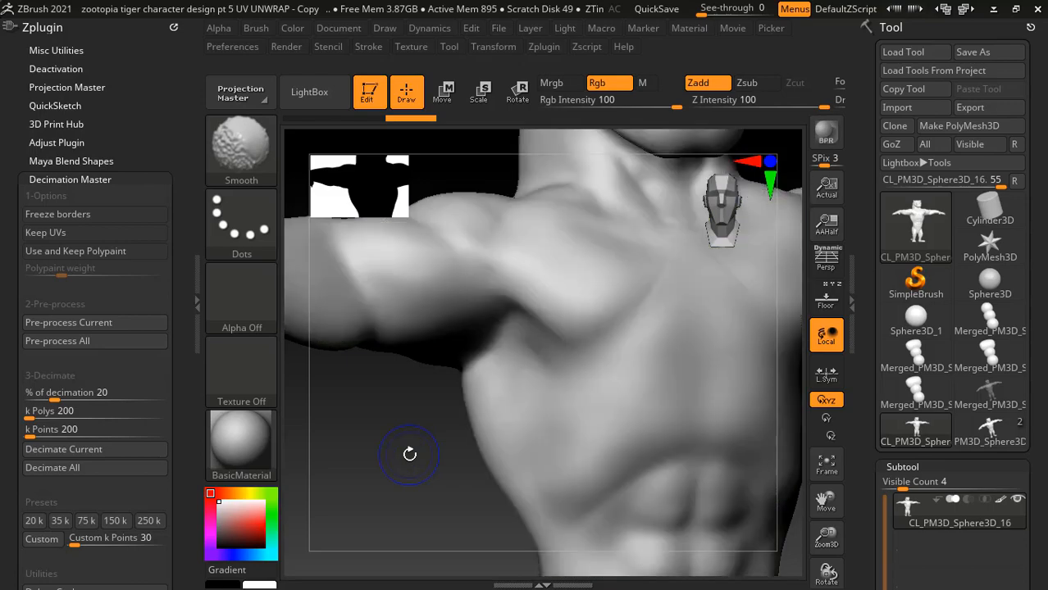
key(shift+f)
mouse_move(385, 403)
alt+mouse_down()
mouse_move(390, 378)
mouse_move(779, 515)
mouse_move(723, 411)
mouse_move(781, 412)
mouse_move(739, 422)
mouse_move(753, 440)
mouse_move(713, 402)
mouse_move(713, 461)
mouse_move(721, 405)
alt+mouse_up()
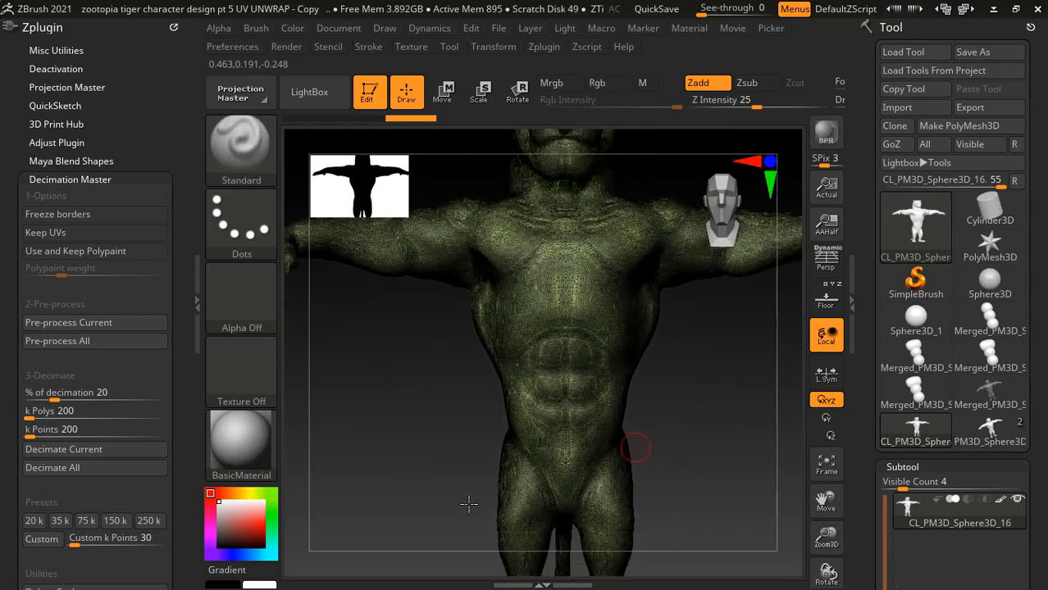
- Try decimating the subtool to 20 k points, check the torso surface, and step back in the undo history
click(33, 522)
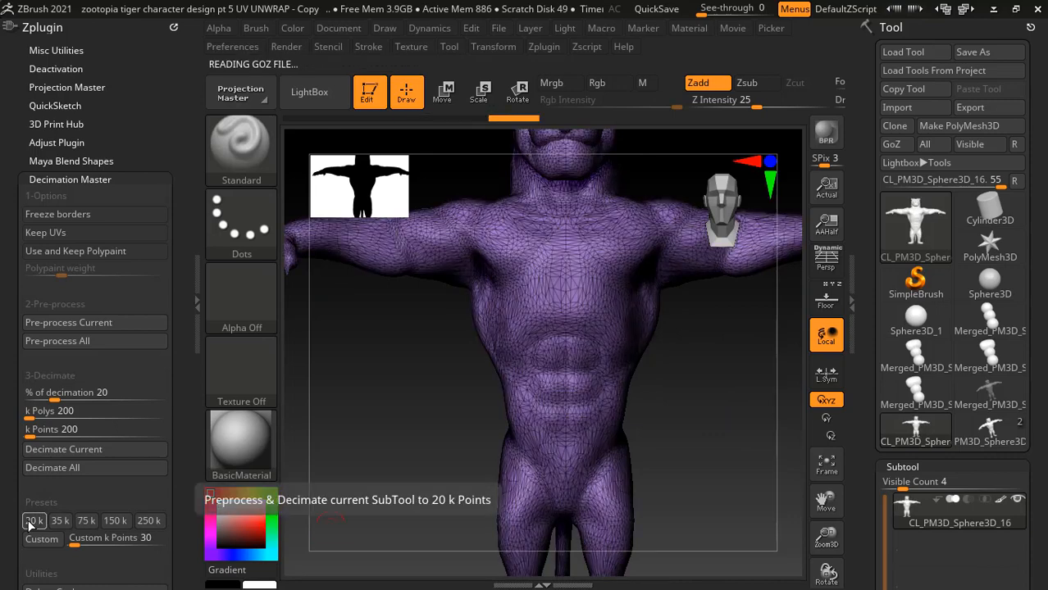
mouse_move(715, 387)
mouse_down()
mouse_move(753, 379)
mouse_move(725, 464)
mouse_move(731, 428)
mouse_move(725, 441)
mouse_move(706, 429)
mouse_move(753, 522)
mouse_up()
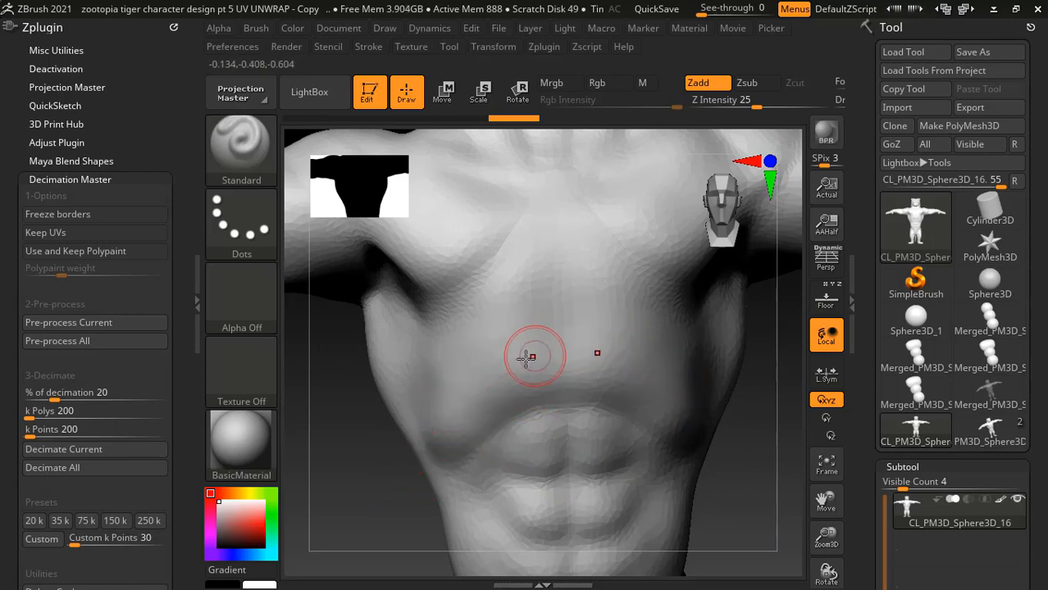
click(484, 121)
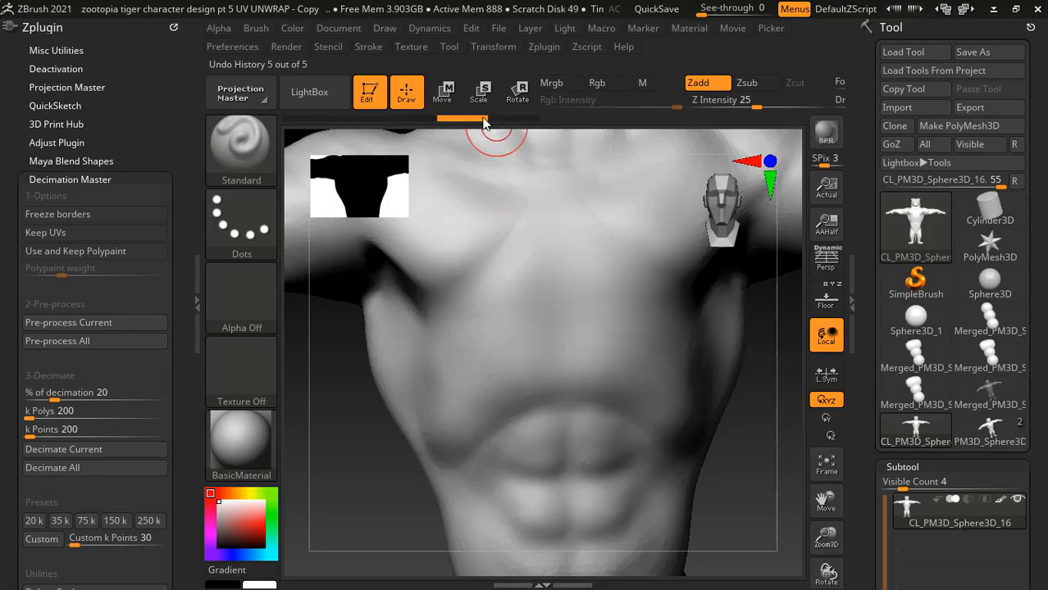
- Decimate the subtool to 75 k points with the Decimation Master preset and check the torso's polyframe
click(87, 521)
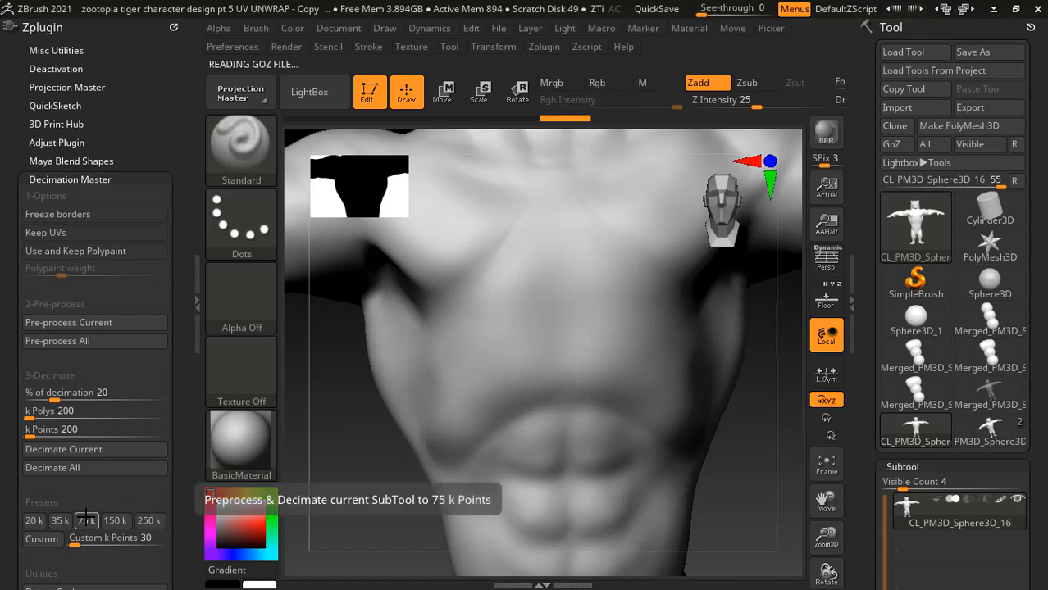
drag(367, 506, 374, 495)
key(shift+f)
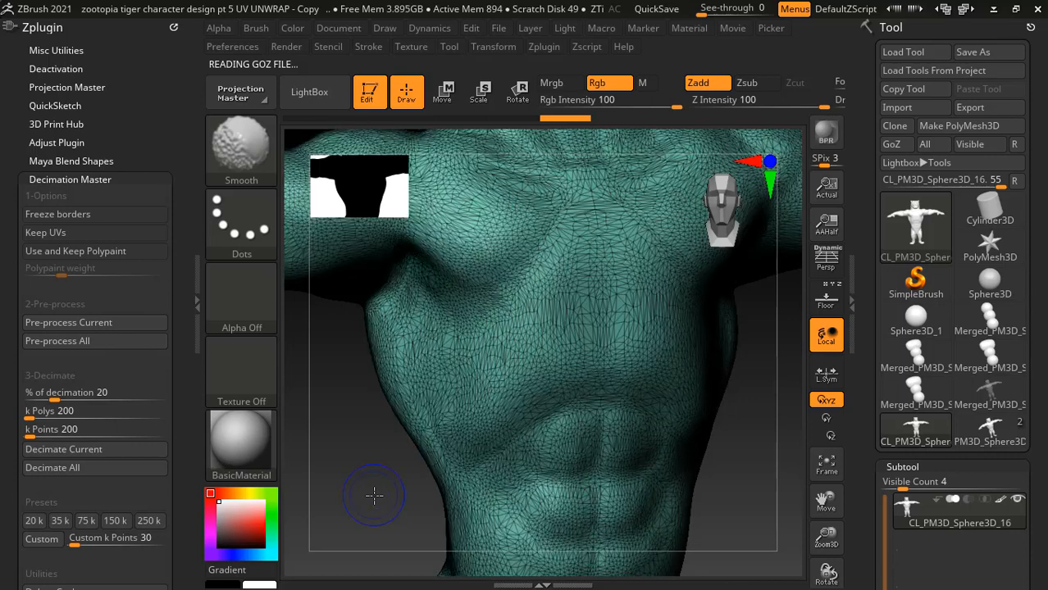
key(shift+f)
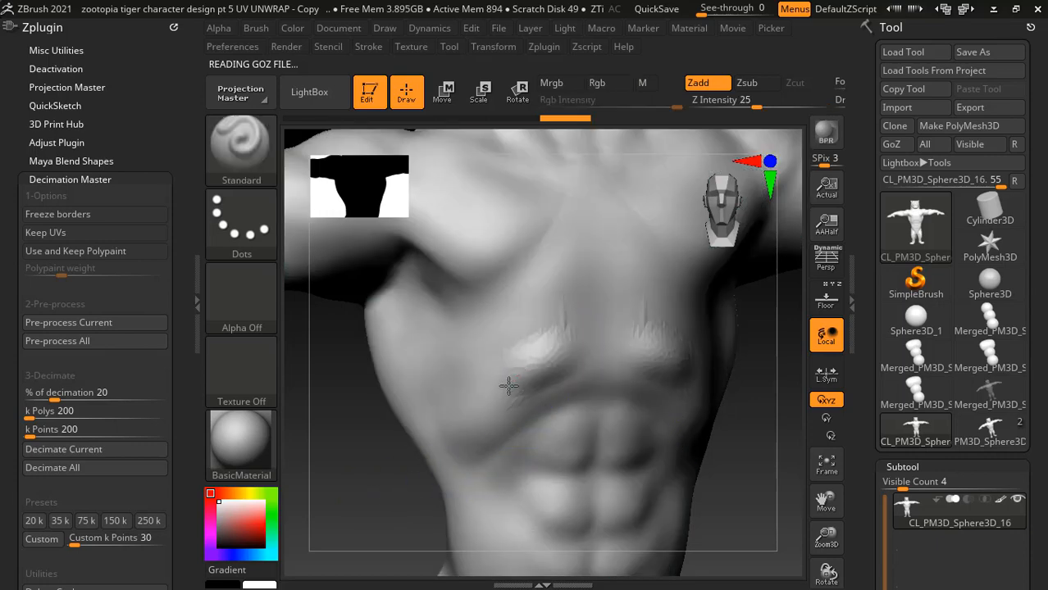
- Try sculpting across the lower chest with the Standard brush and undo the strokes
key(ctrl)
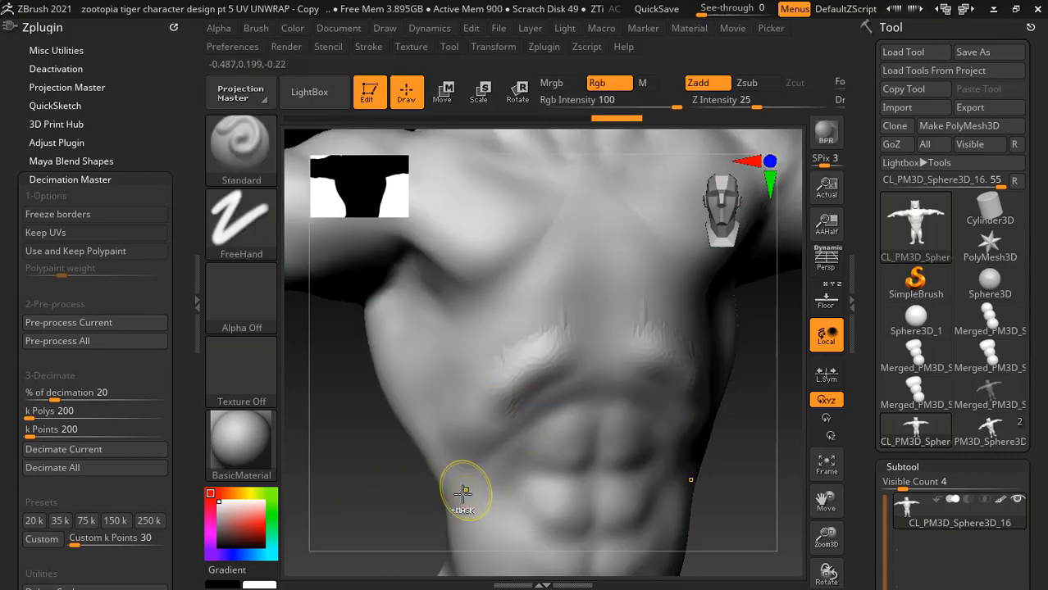
mouse_move(378, 478)
mouse_down()
mouse_move(388, 473)
mouse_move(374, 479)
mouse_up()
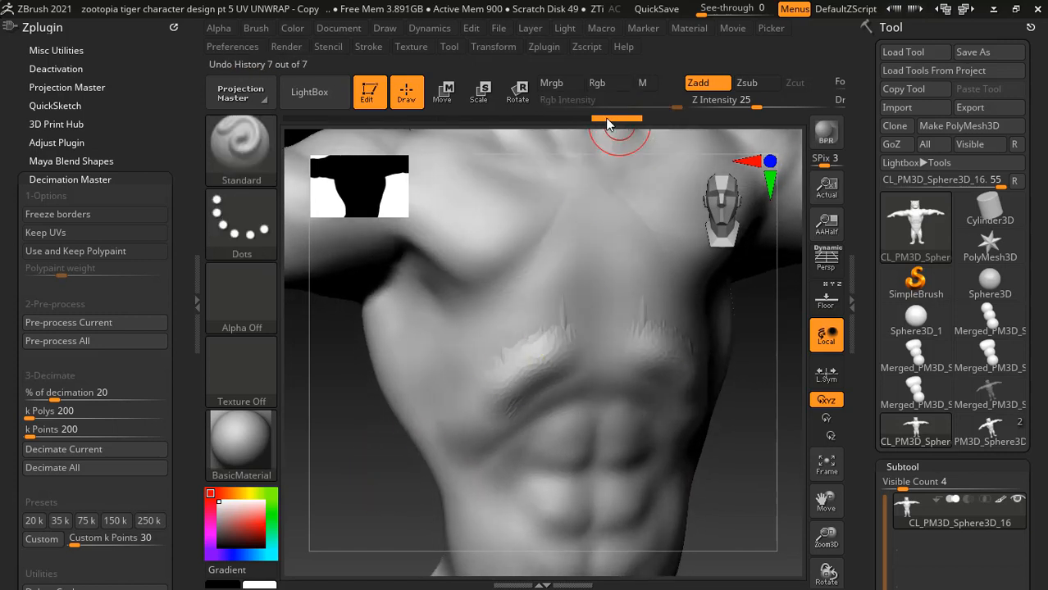
drag(607, 123, 581, 120)
- Unwrap the tiger body subtool in UV Master with Symmetry enabled
mouse_move(749, 403)
mouse_down()
mouse_move(712, 319)
mouse_move(679, 289)
mouse_up()
alt+drag(713, 391, 739, 383)
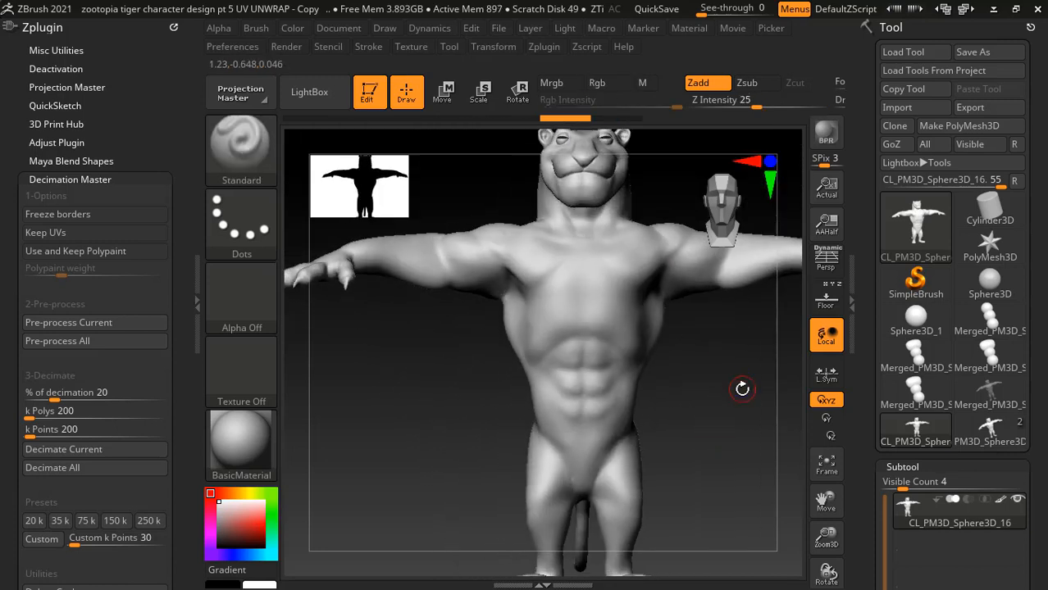
click(72, 180)
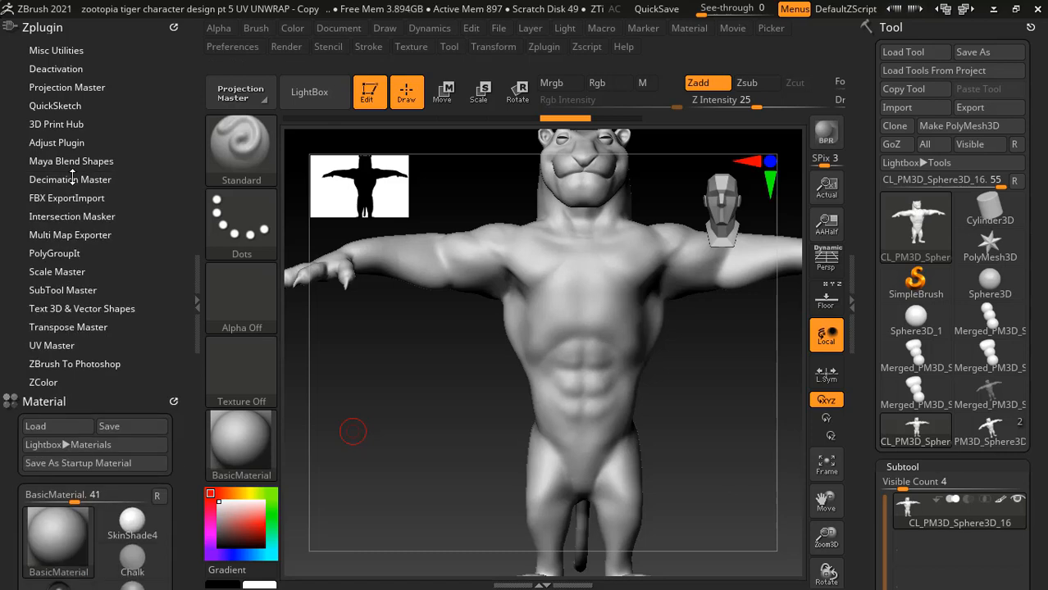
scroll(870, 302, down, 5)
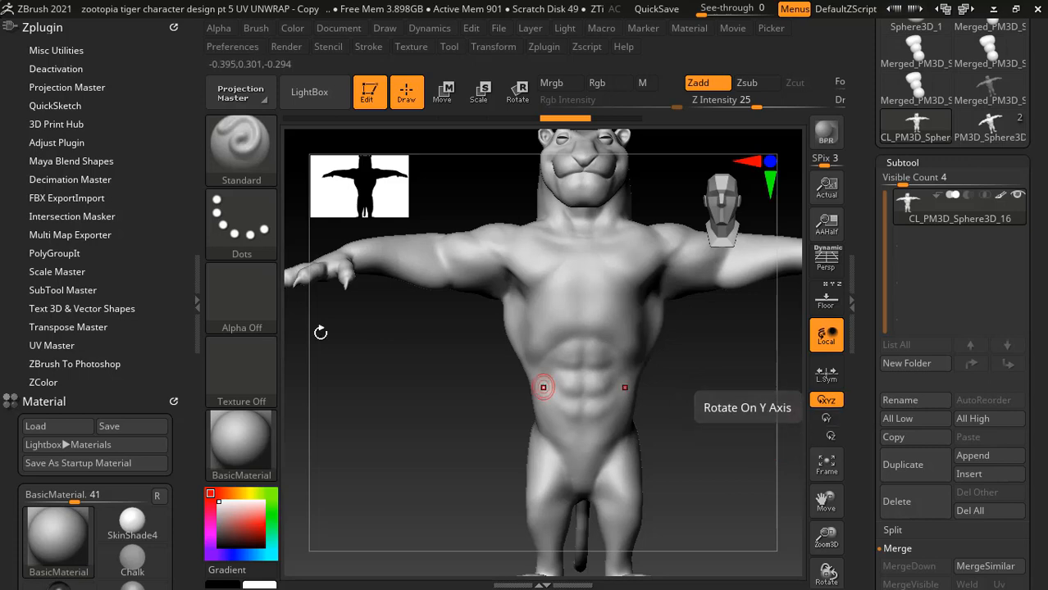
click(51, 346)
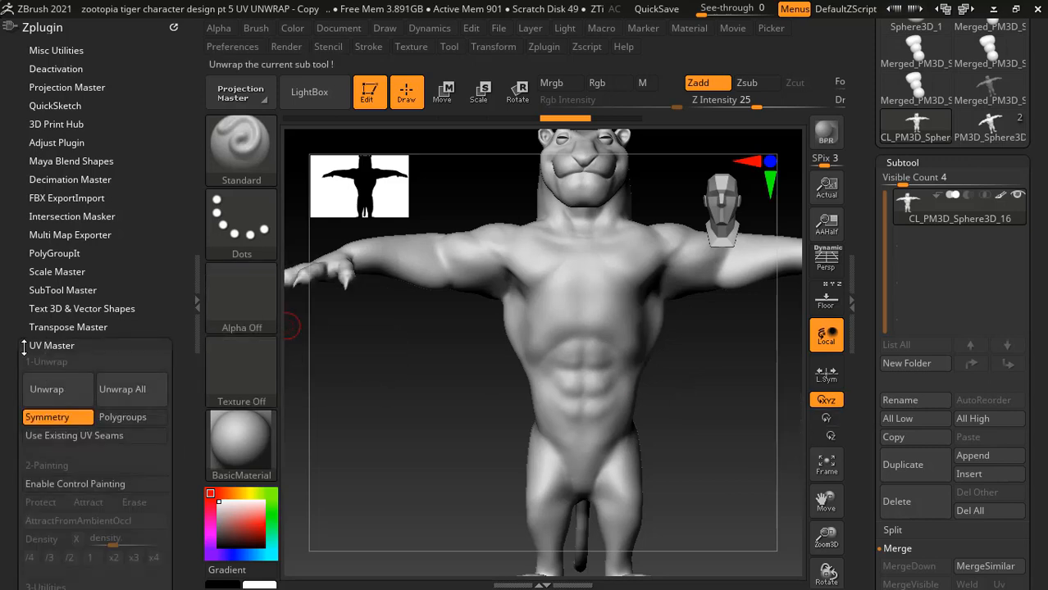
drag(24, 346, 17, 233)
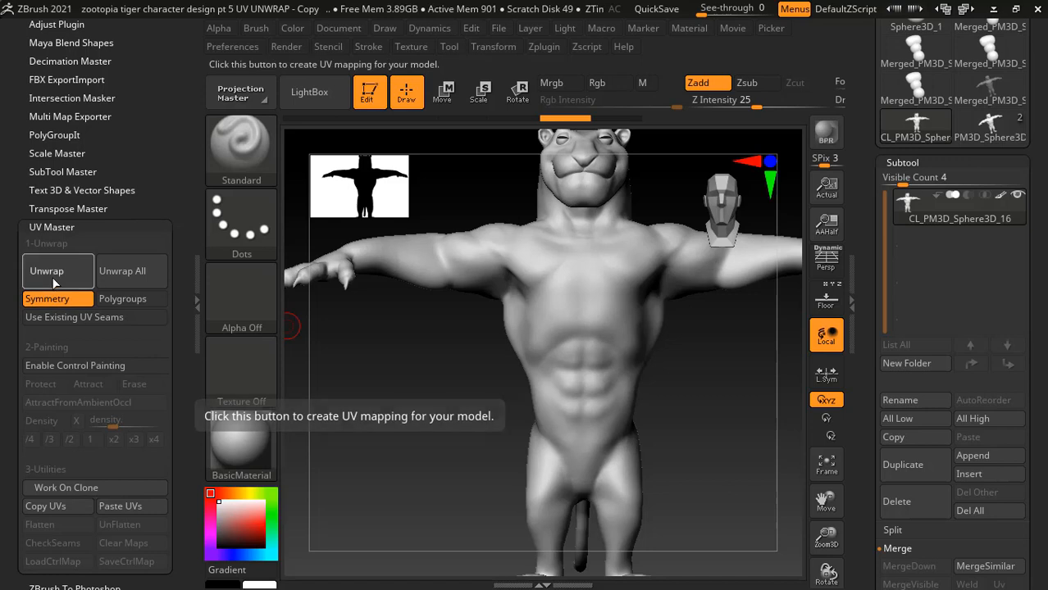
click(54, 282)
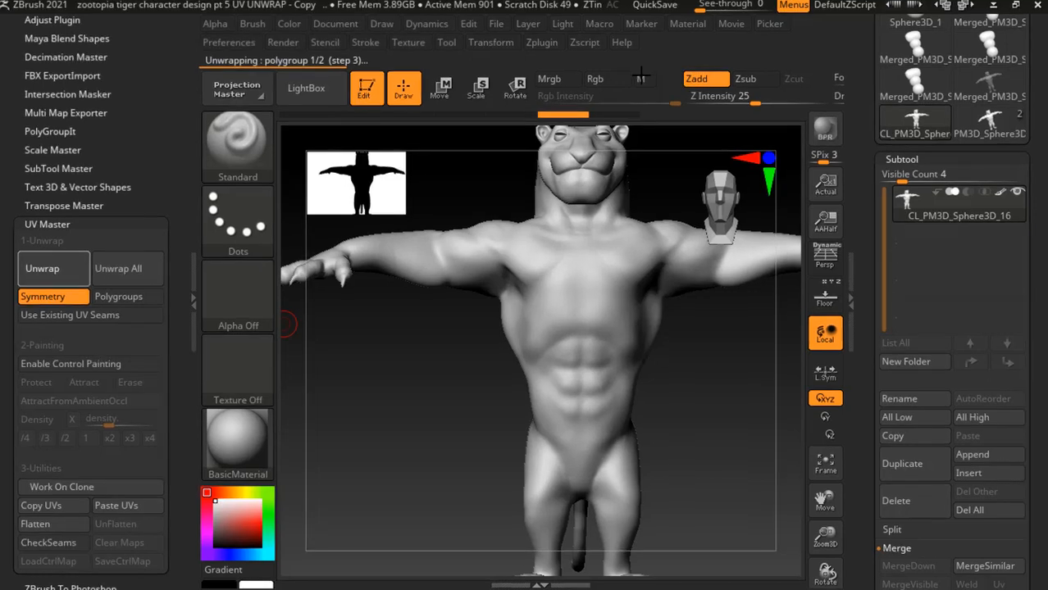
key(alt+Tab)
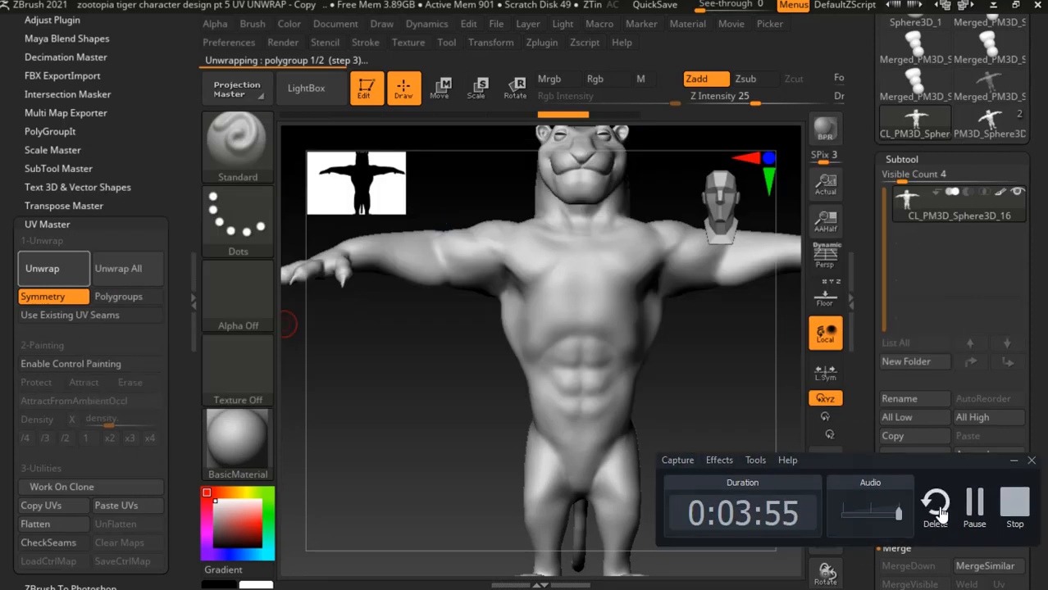
click(975, 509)
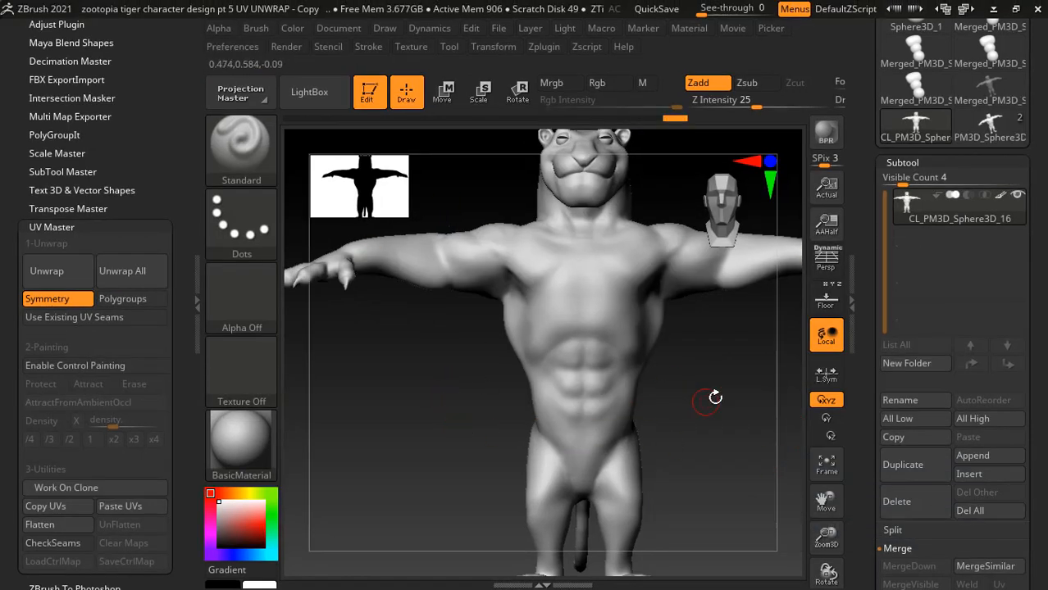
- Preview the flattened UV layout of the body with Morph UV and return the model to its 3D form
scroll(870, 246, down, 5)
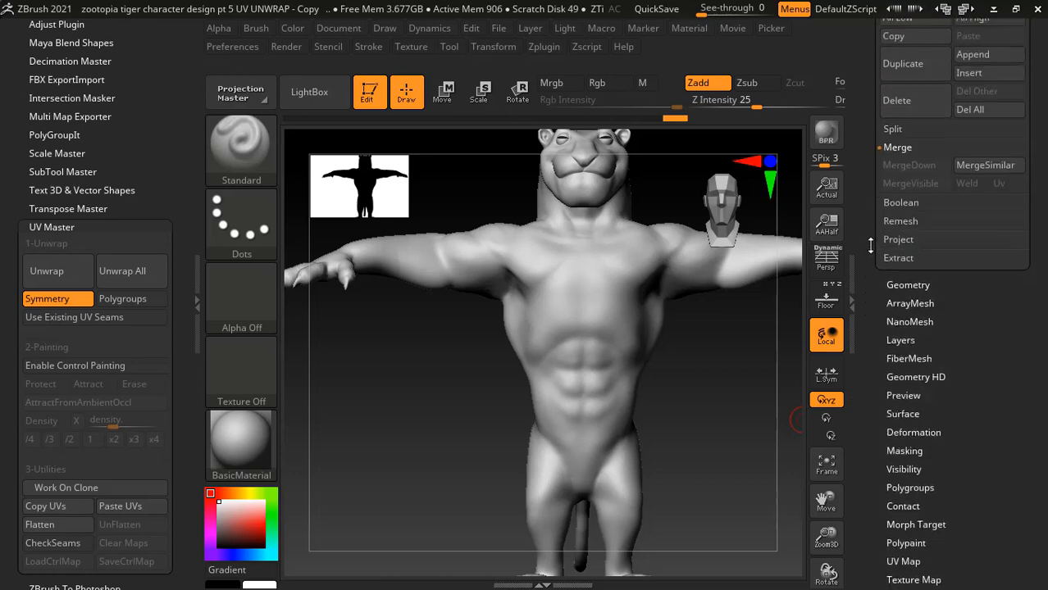
scroll(871, 246, down, 3)
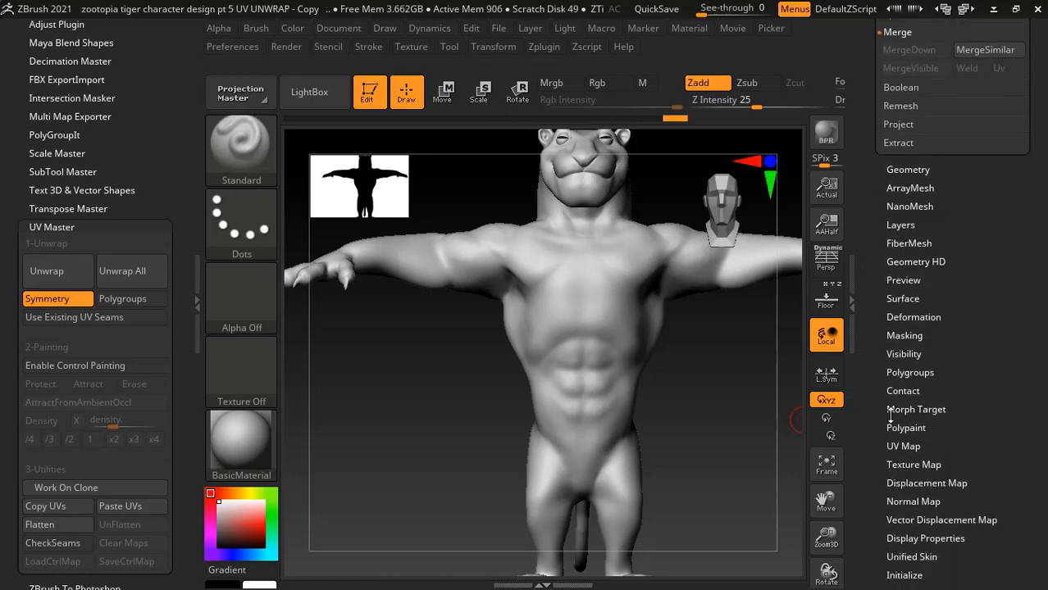
click(904, 445)
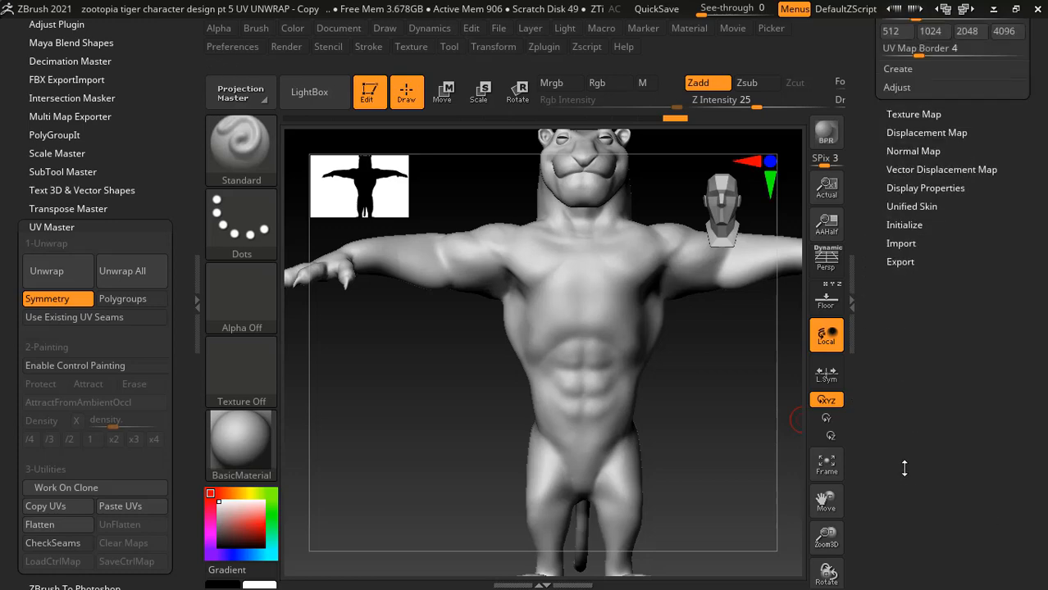
scroll(943, 295, up, 5)
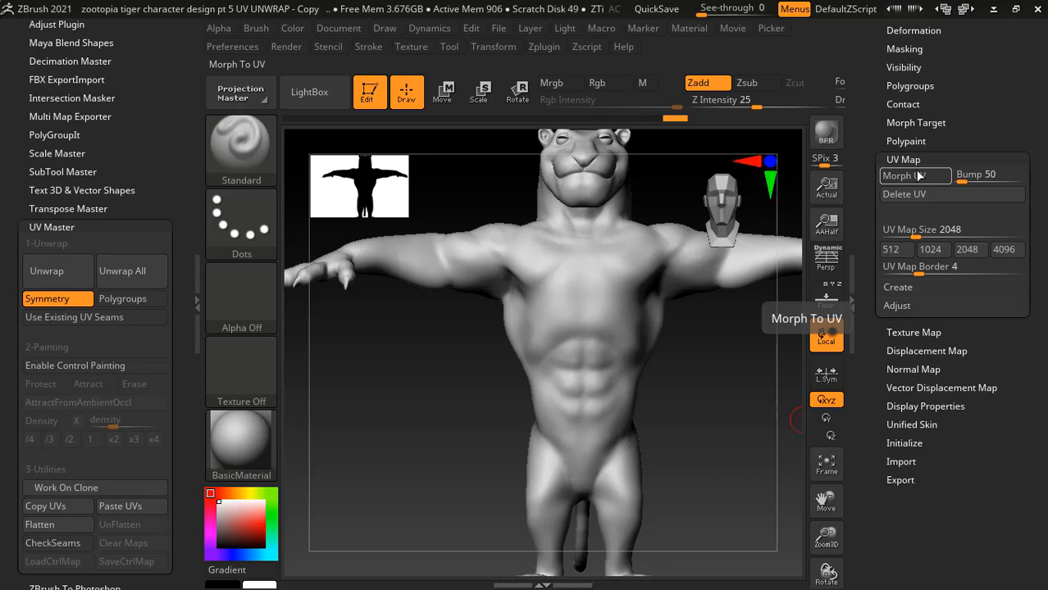
click(904, 174)
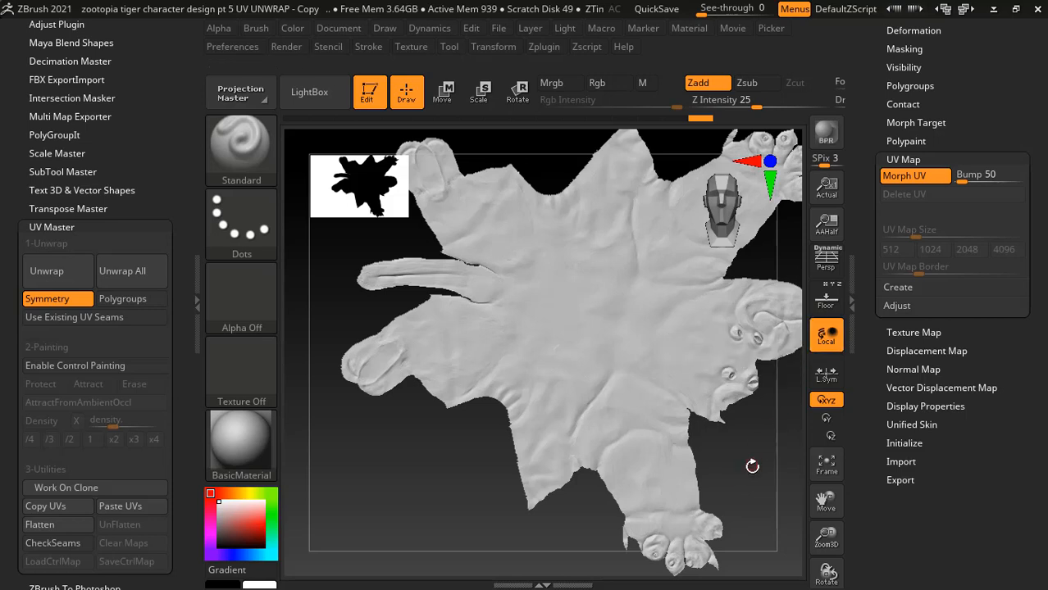
click(920, 179)
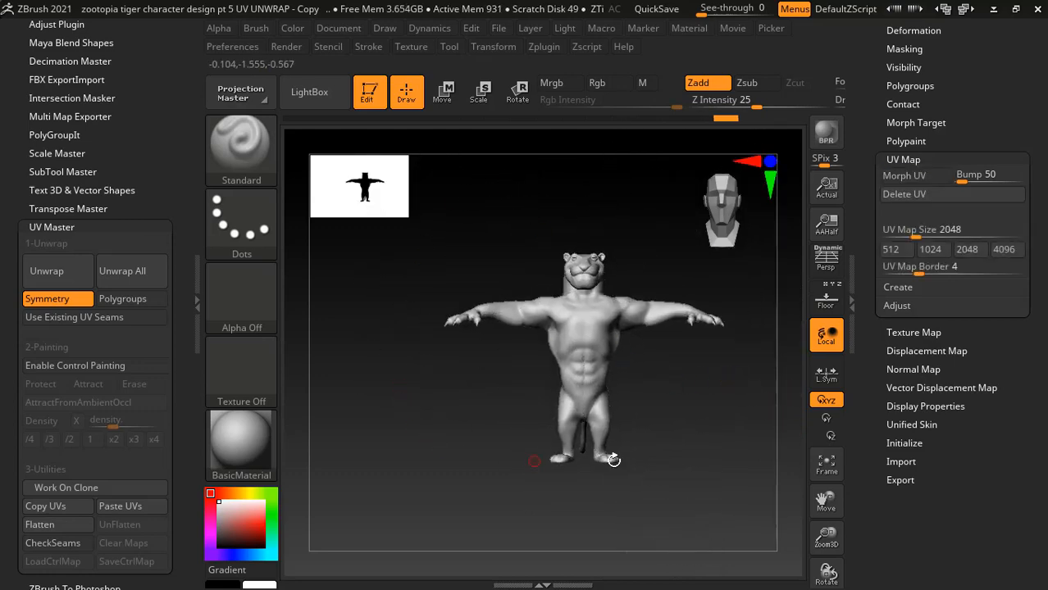
- Show the polyframe on the whole body and display its UV seams with CheckSeams in UV Master
drag(665, 426, 700, 423)
key(shift)
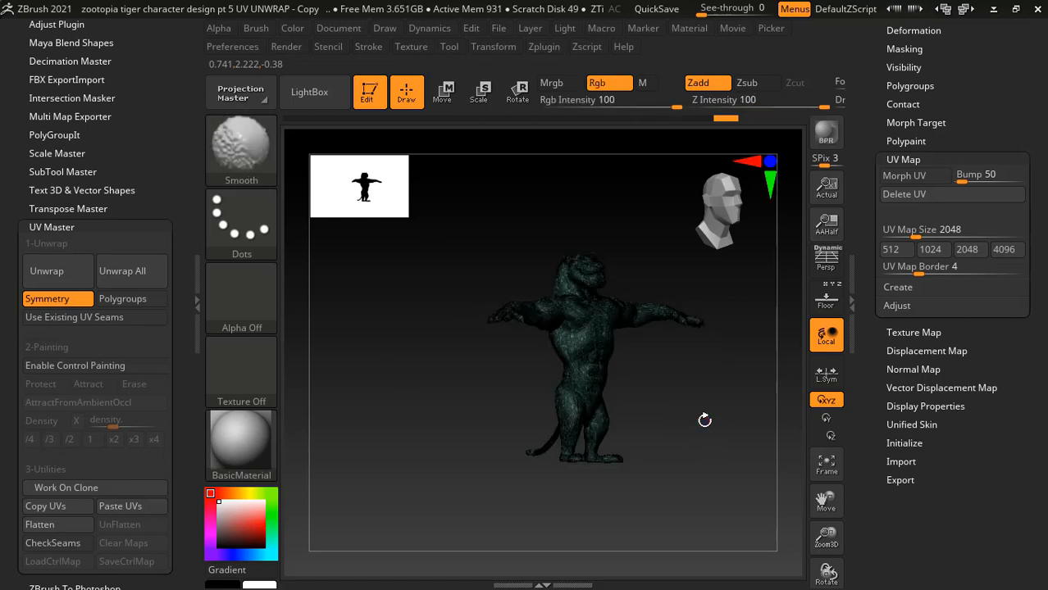
drag(702, 414, 722, 405)
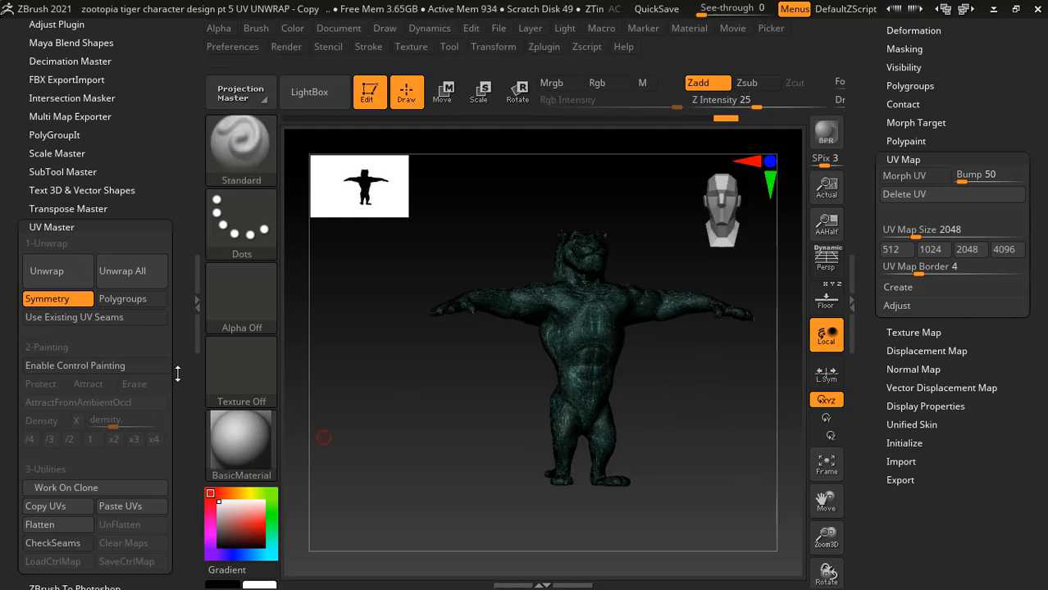
scroll(190, 358, down, 3)
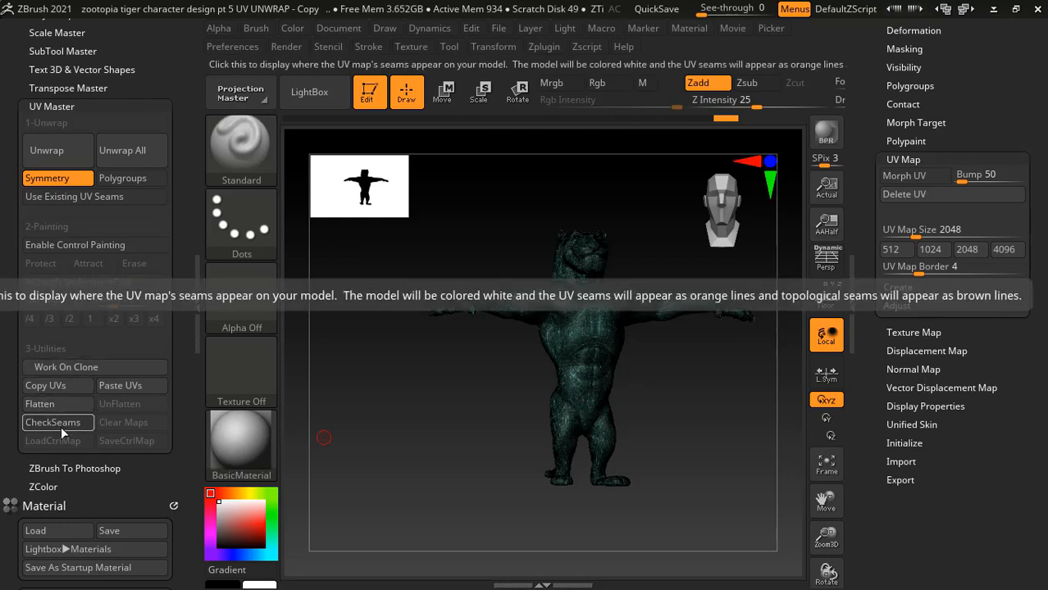
click(60, 427)
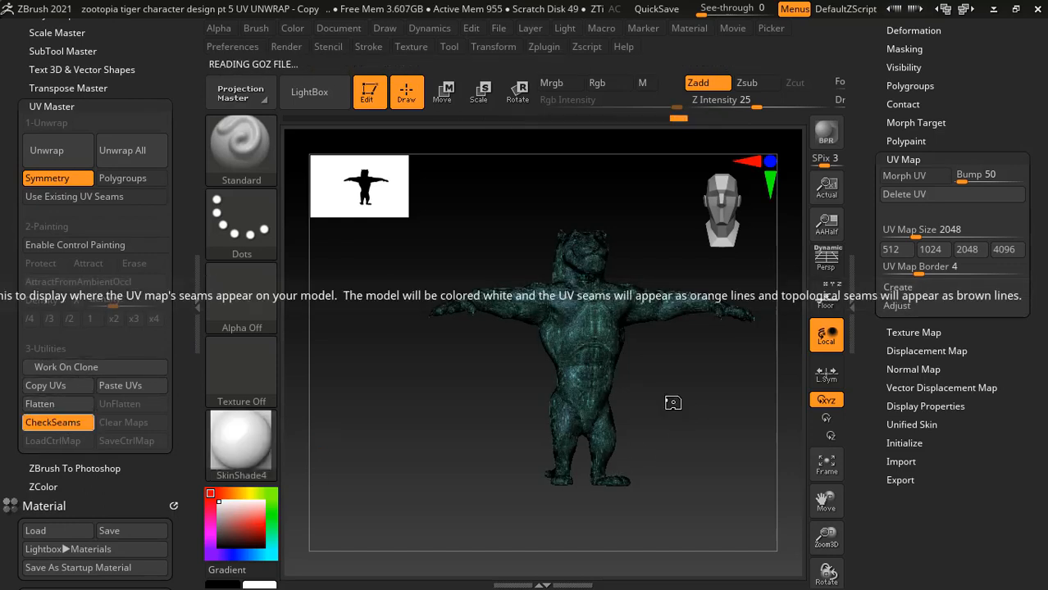
- Inspect the tiger body's UV seams and enable Control Painting in UV Master
alt+drag(710, 389, 682, 419)
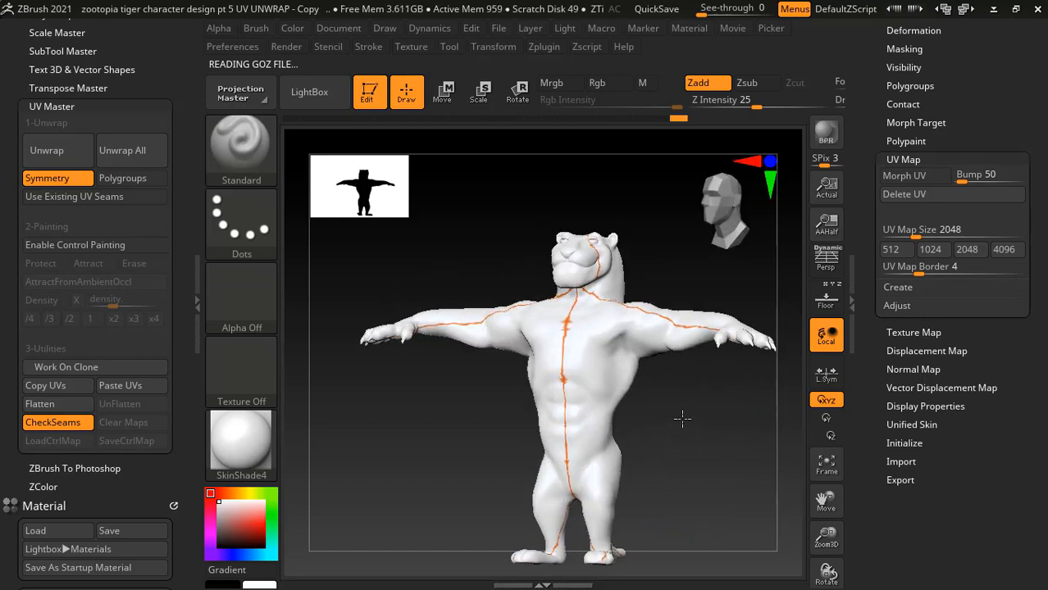
click(77, 246)
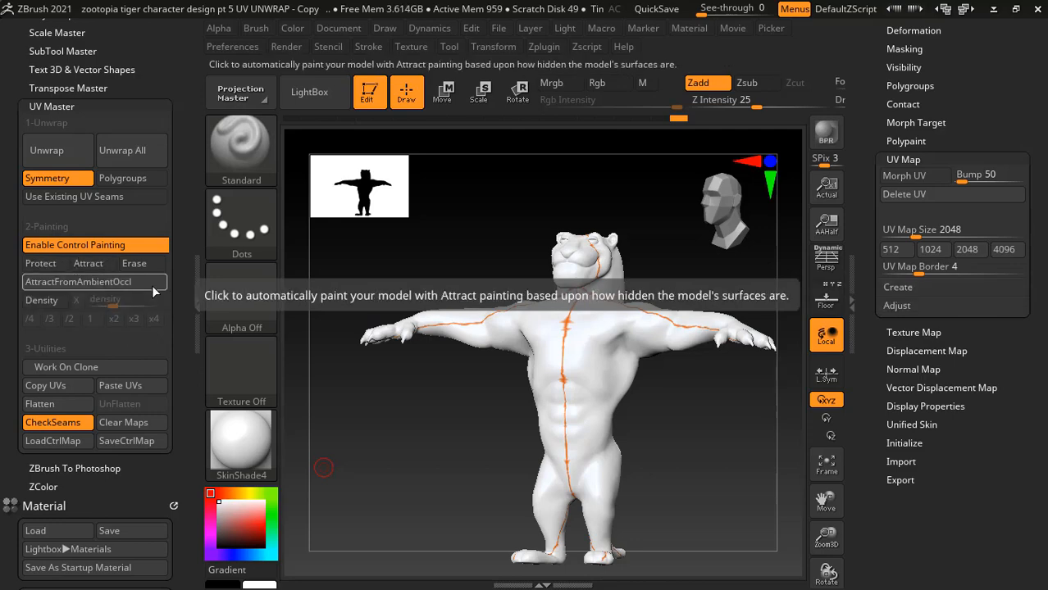
drag(457, 429, 573, 453)
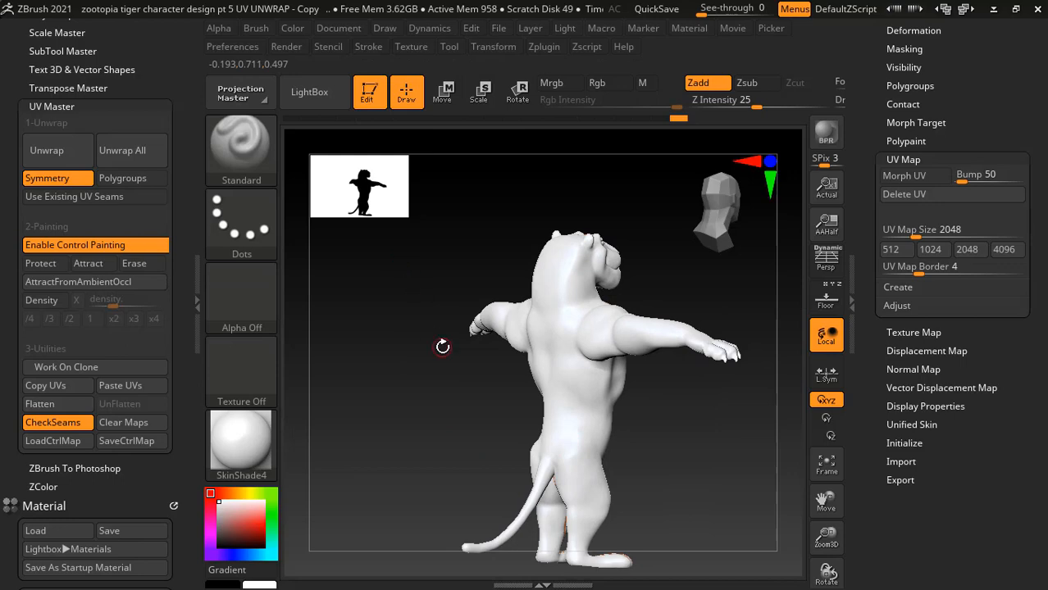
- Load the DemoHead.ZTL tool from LightBox and view the head from the front with its polyframe shown
key(comma)
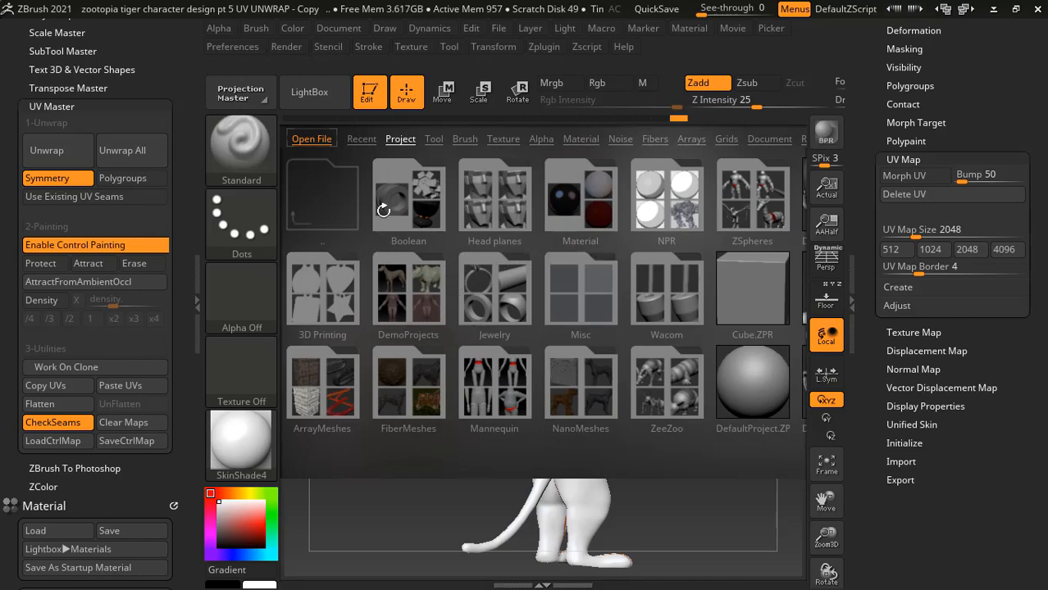
click(436, 141)
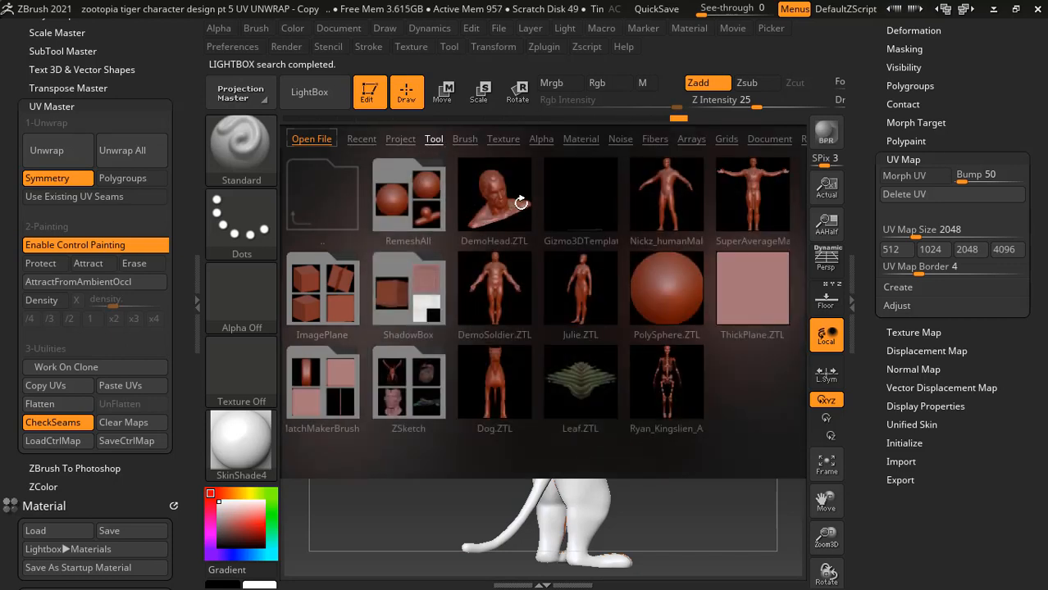
double_click(521, 202)
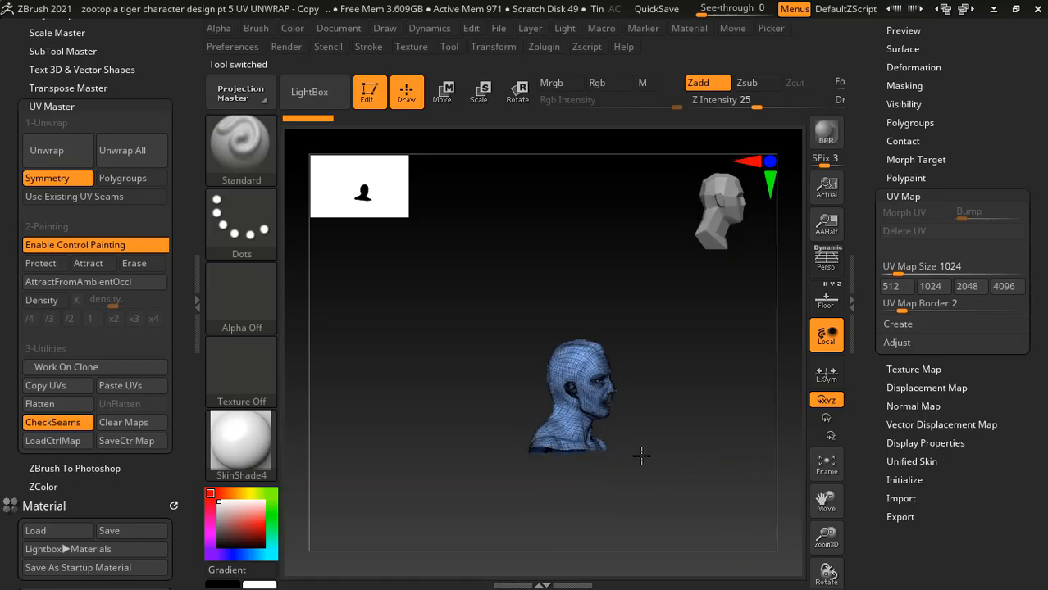
mouse_move(693, 428)
shift+mouse_down()
mouse_move(736, 373)
mouse_move(717, 370)
mouse_move(717, 343)
mouse_move(731, 372)
shift+mouse_up()
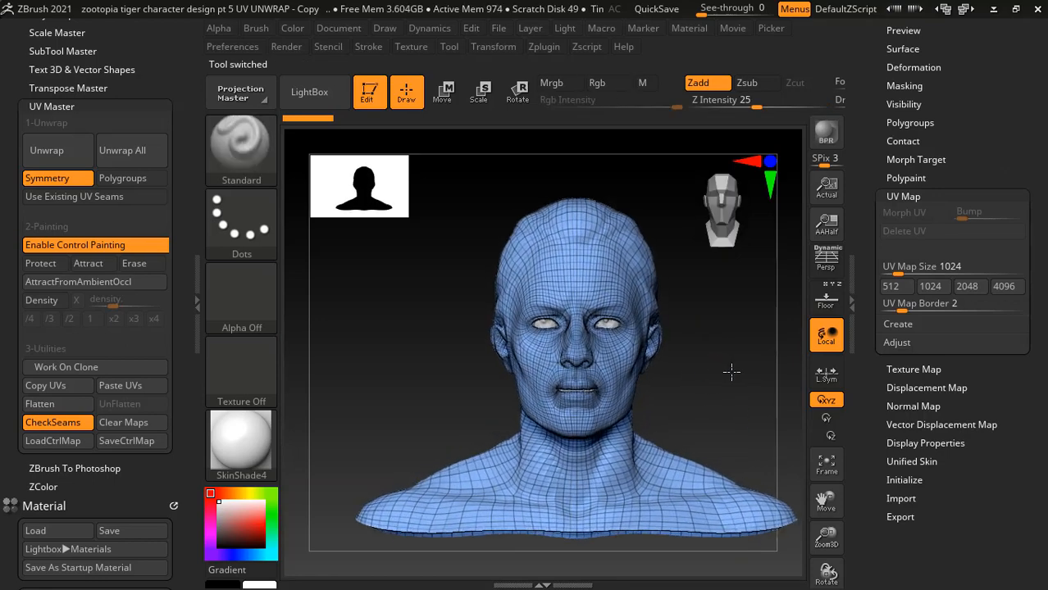
key(shift+f)
key(shift+f)
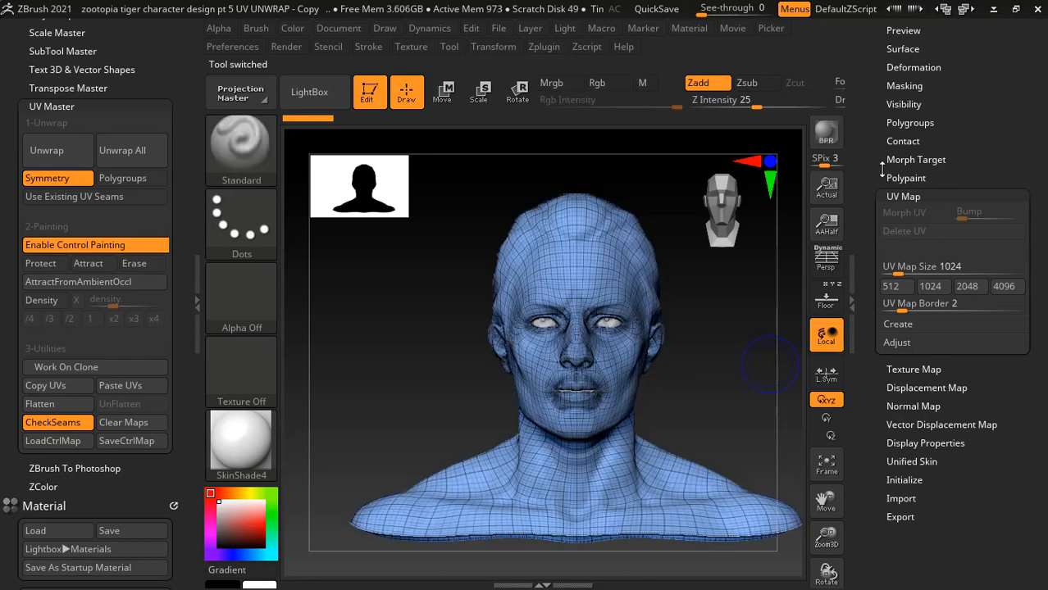
- Open the head's Geometry subdivision settings and create a UV working copy of it with Work On Clone in UV Master
drag(878, 90, 897, 151)
drag(886, 89, 887, 131)
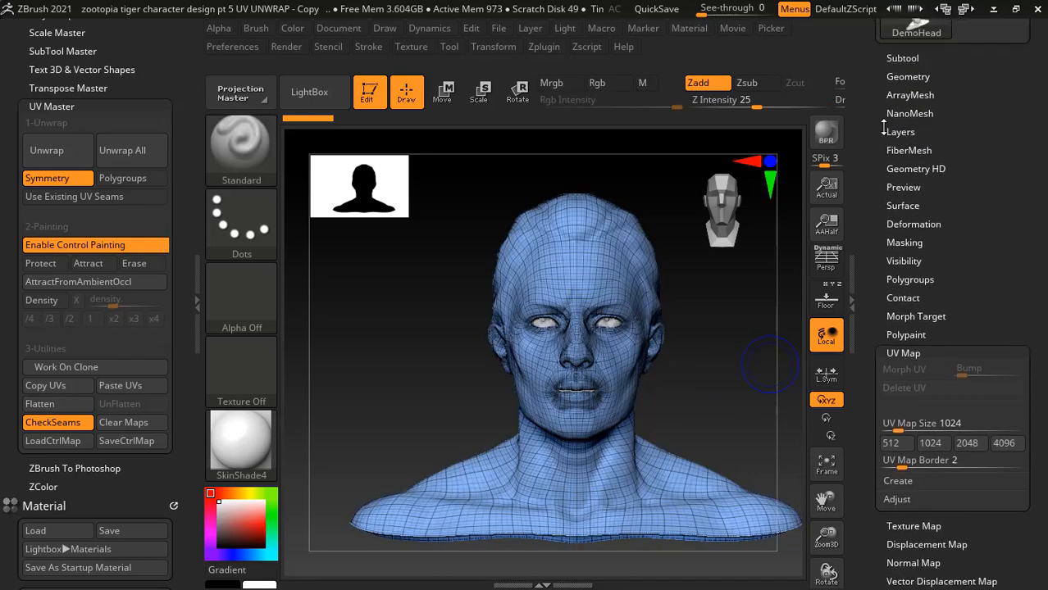
click(902, 46)
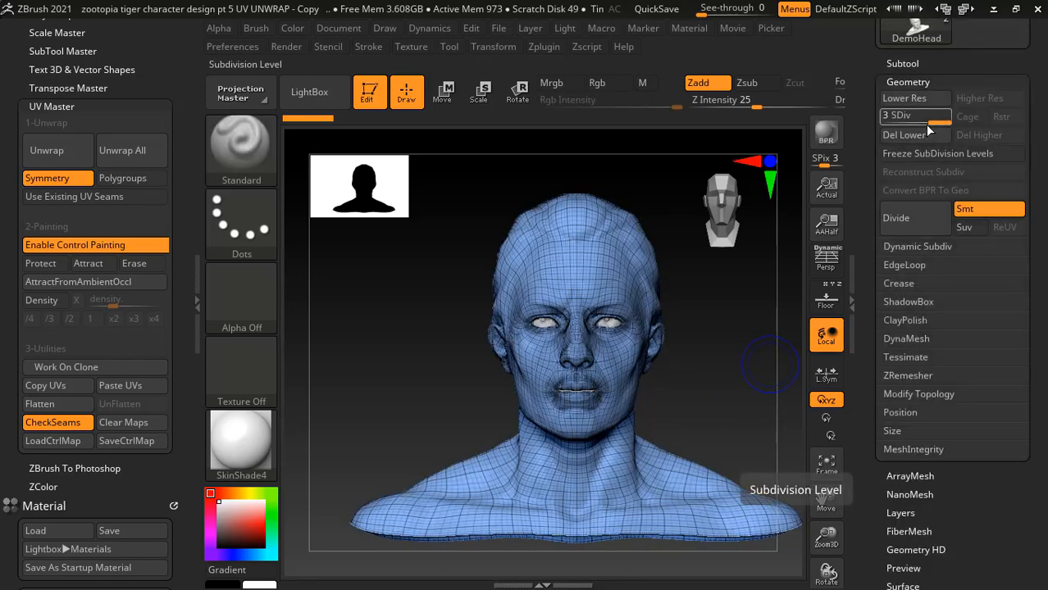
click(73, 371)
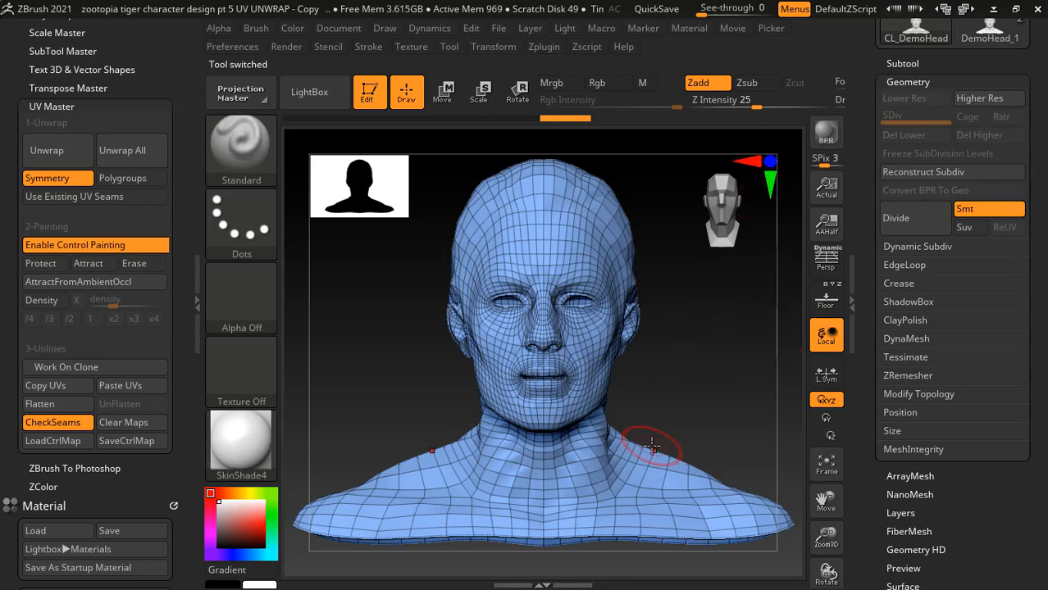
- Unwrap the DemoHead clone in UV Master with Symmetry enabled and no control painting
drag(707, 388, 796, 487)
click(72, 152)
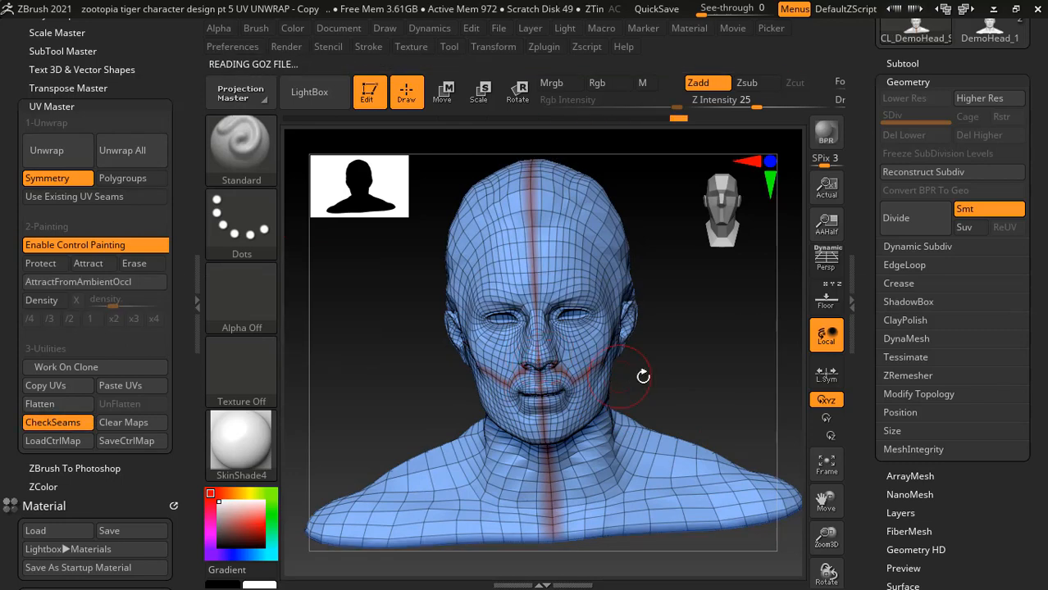
drag(666, 367, 795, 410)
- Preview the head's flattened UV layout with Morph UV, return it to 3D form and examine the seams across the face
drag(916, 513, 926, 373)
click(903, 419)
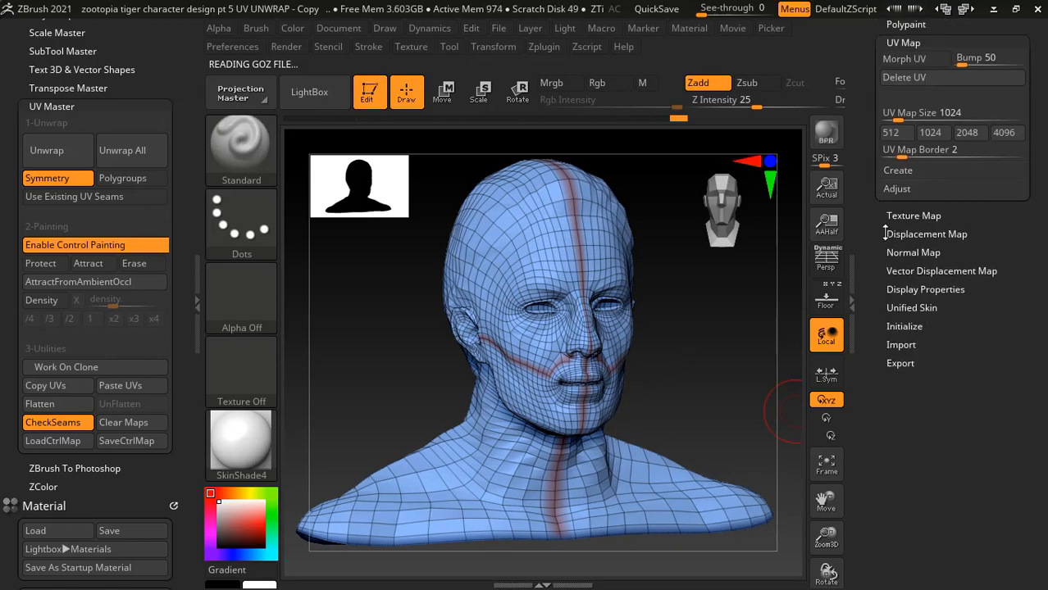
click(918, 66)
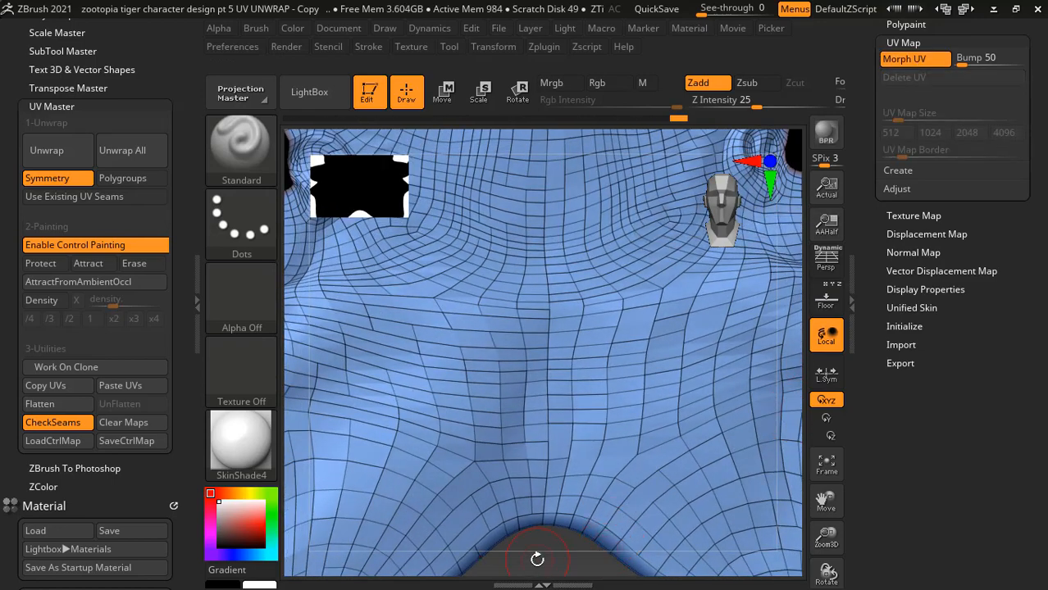
alt+drag(537, 559, 489, 364)
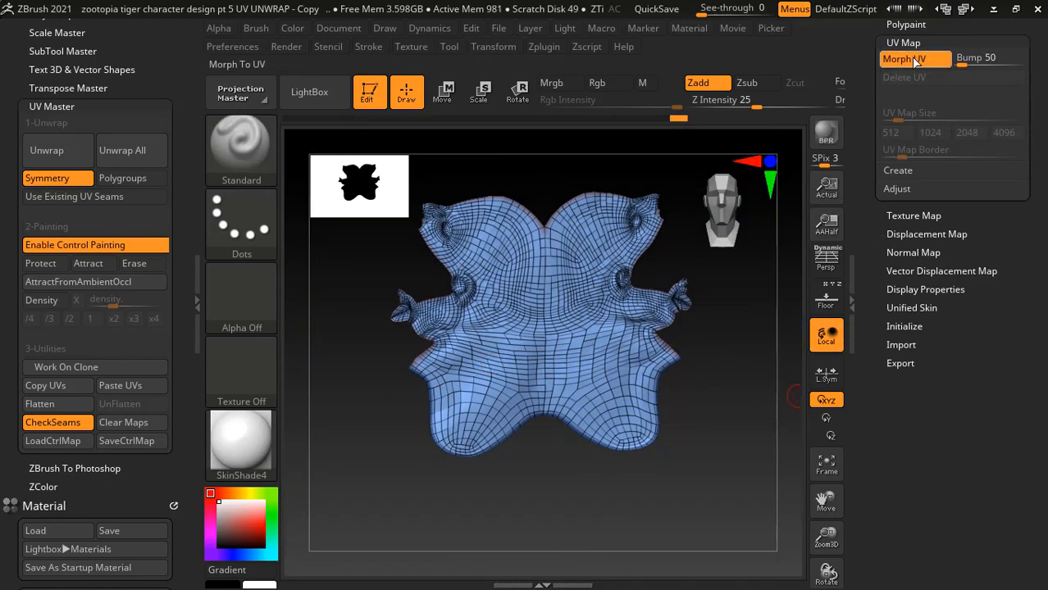
click(917, 62)
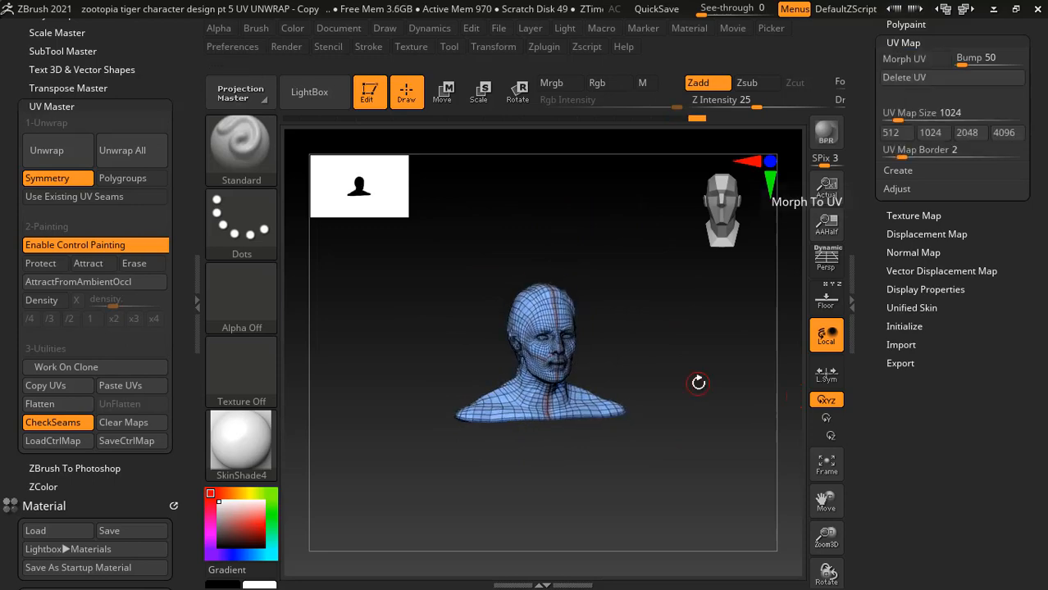
alt+drag(698, 383, 741, 438)
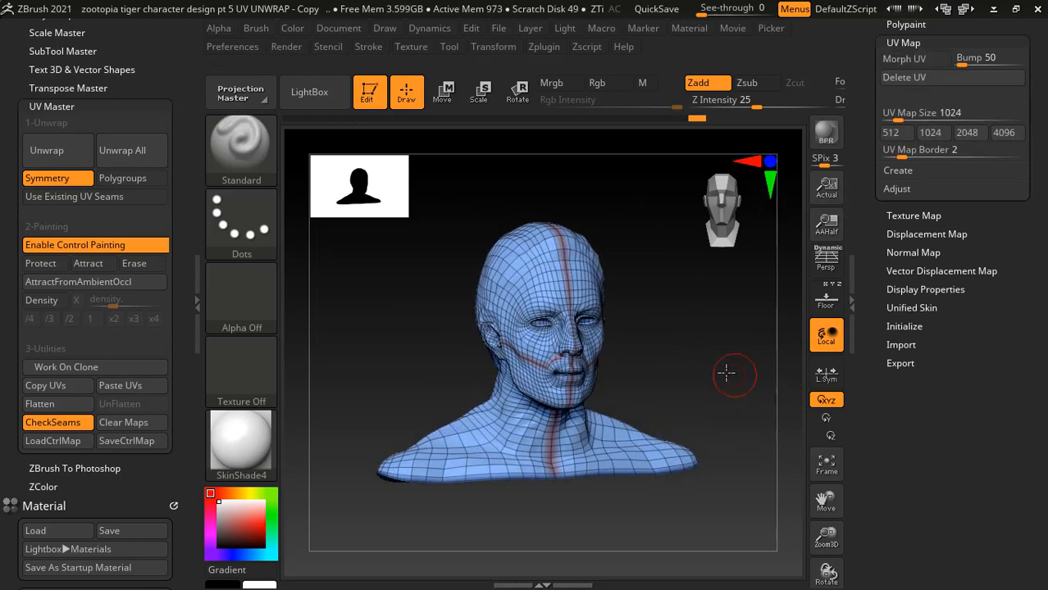
drag(725, 367, 606, 410)
drag(697, 307, 672, 366)
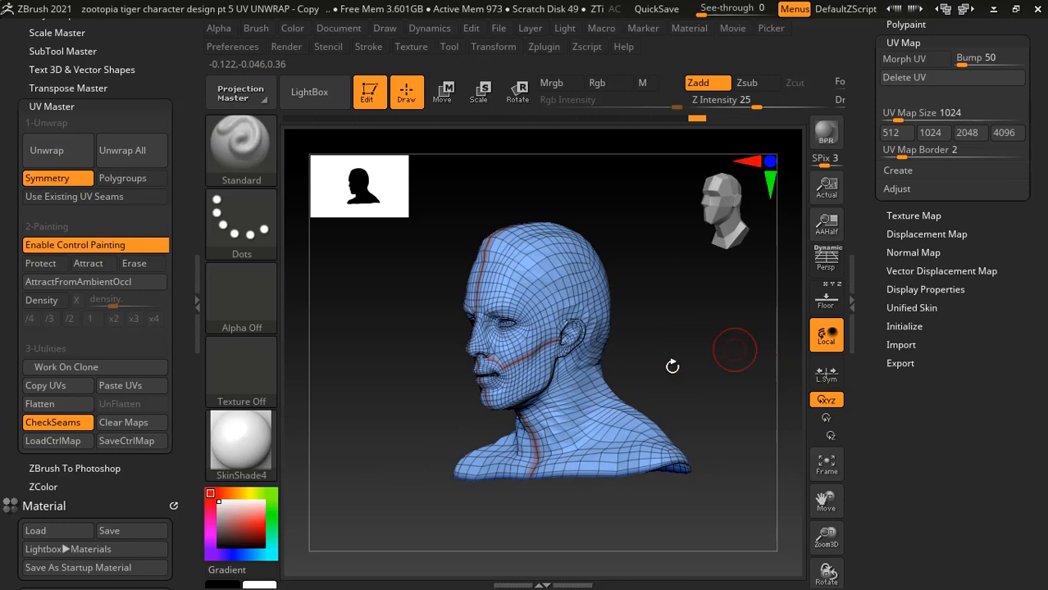
click(96, 264)
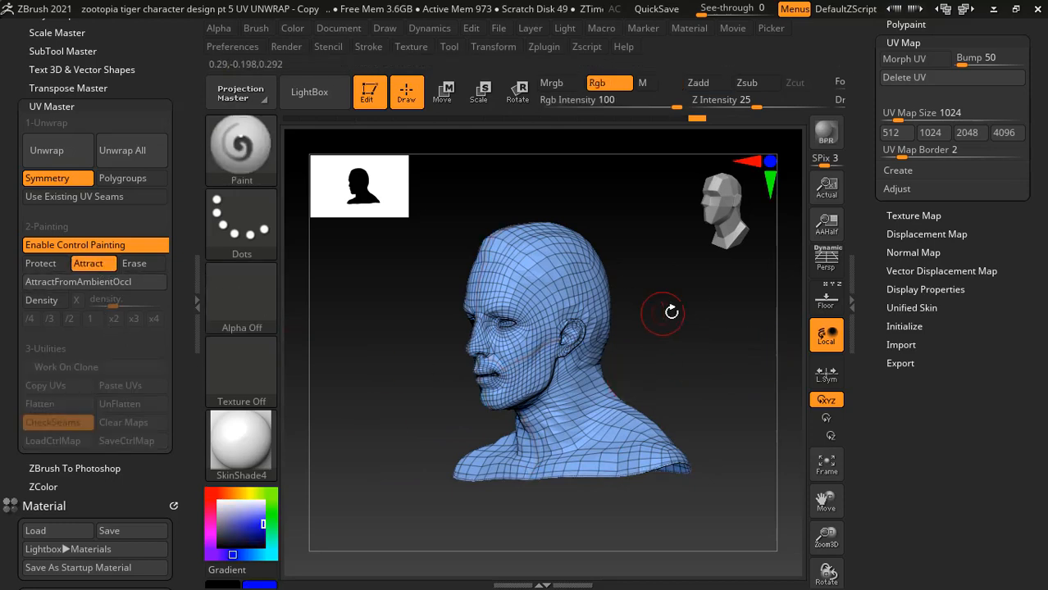
shift+drag(672, 306, 693, 319)
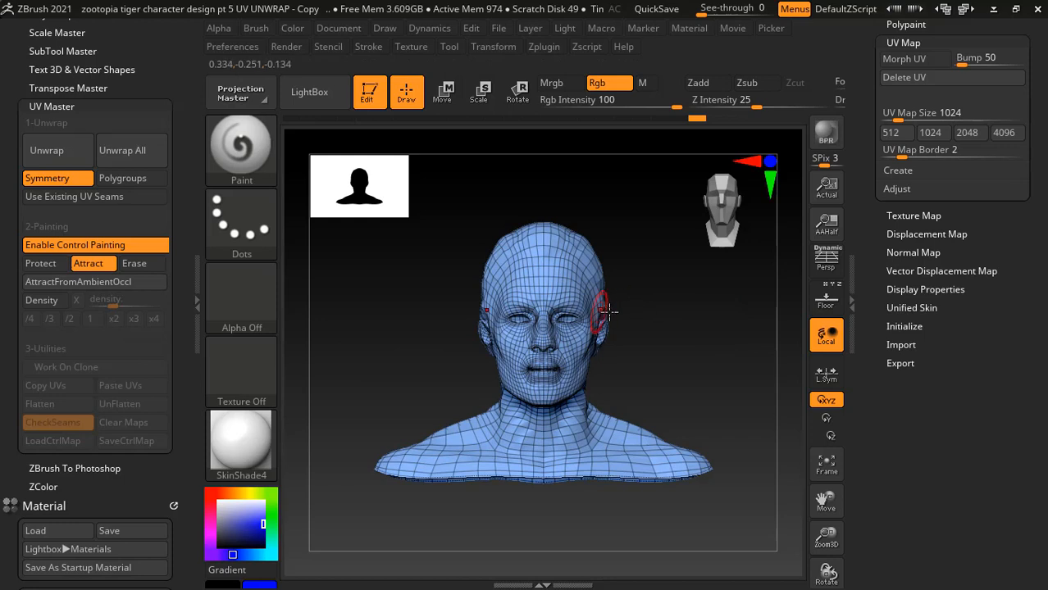
alt+drag(648, 352, 663, 332)
click(544, 271)
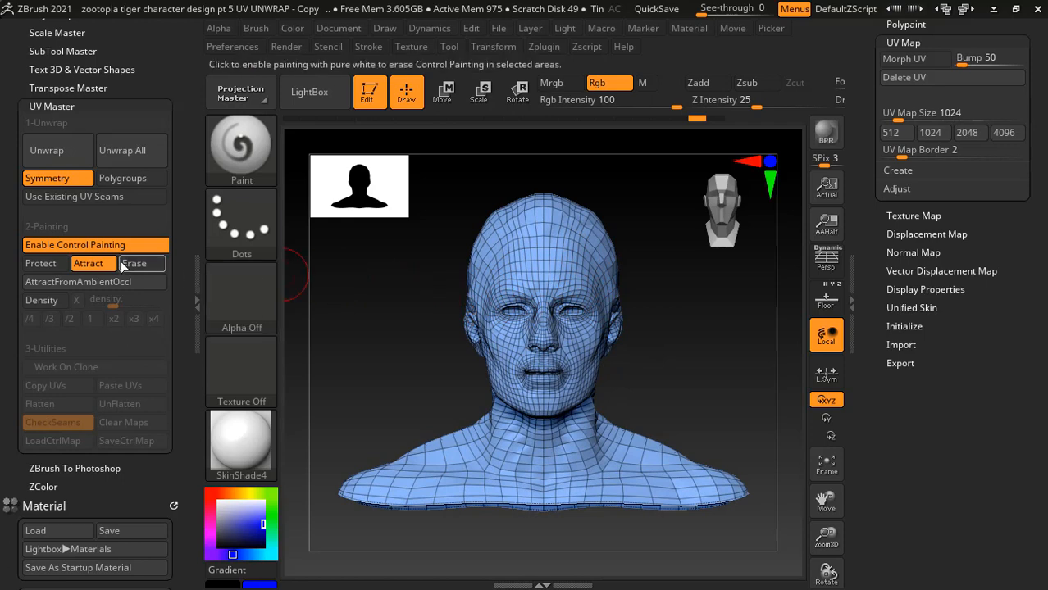
- Hide the polyframe and paint a Protect area over the head clone's face, ears, neck and front of the shoulders
click(60, 266)
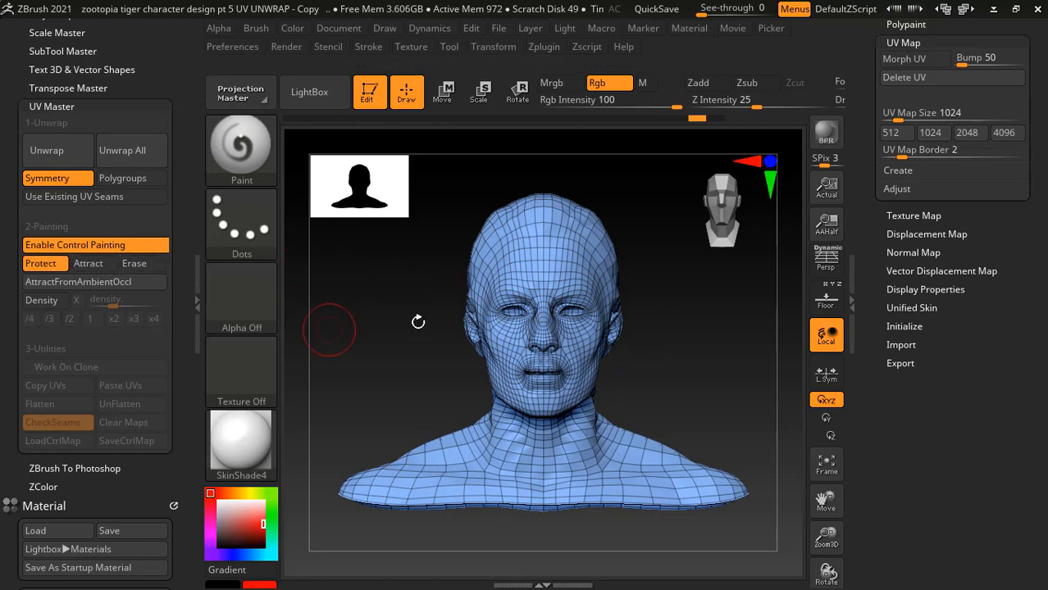
click(544, 259)
key(shift+f)
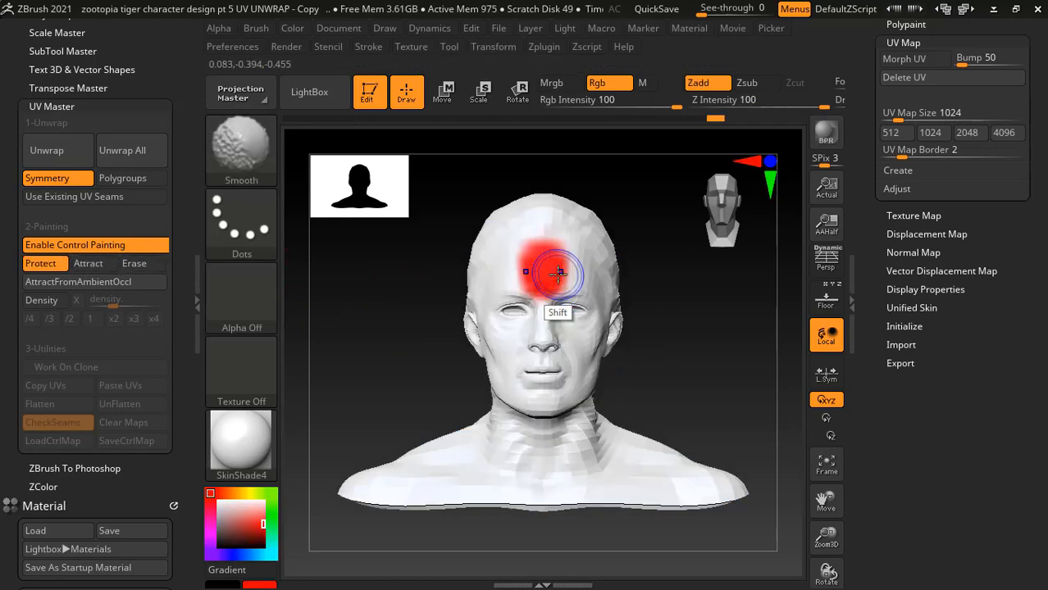
mouse_move(568, 266)
mouse_down()
mouse_move(553, 379)
mouse_move(548, 227)
mouse_move(561, 379)
mouse_up()
drag(631, 316, 681, 320)
mouse_move(525, 217)
mouse_down()
mouse_move(471, 283)
mouse_move(434, 361)
mouse_up()
mouse_move(492, 279)
mouse_down()
mouse_move(492, 435)
mouse_move(369, 442)
mouse_move(434, 385)
mouse_move(459, 468)
mouse_move(492, 475)
mouse_move(492, 488)
mouse_up()
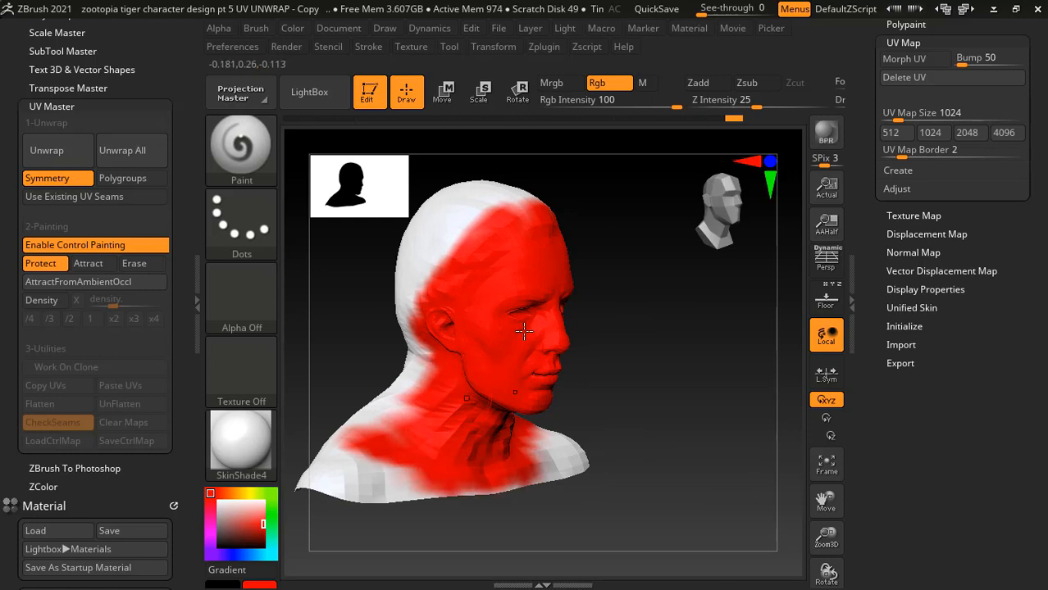
drag(611, 246, 600, 310)
mouse_move(535, 236)
mouse_down()
mouse_move(524, 188)
mouse_move(480, 217)
mouse_move(443, 361)
mouse_move(410, 373)
mouse_move(385, 435)
mouse_move(491, 433)
mouse_move(574, 412)
mouse_up()
mouse_move(660, 459)
mouse_down()
mouse_move(631, 455)
mouse_move(668, 348)
mouse_move(693, 356)
mouse_move(706, 329)
mouse_move(709, 344)
mouse_move(668, 332)
mouse_move(719, 367)
mouse_move(717, 399)
mouse_move(578, 370)
mouse_up()
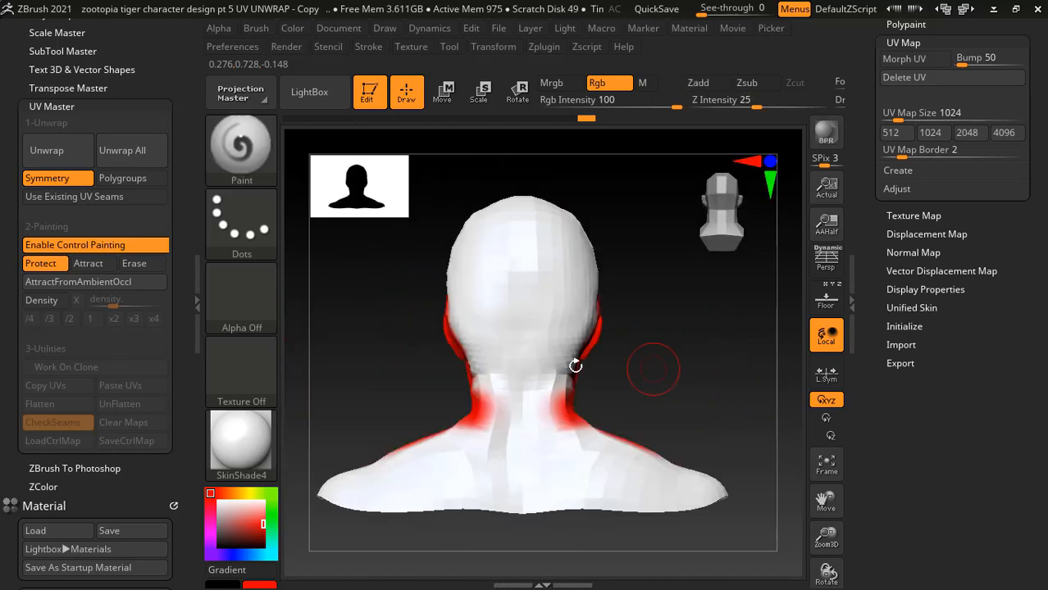
- Paint an Attract stroke down the middle of the back of the head to draw the UV seam there
click(88, 263)
drag(519, 234, 522, 322)
shift+drag(686, 311, 615, 326)
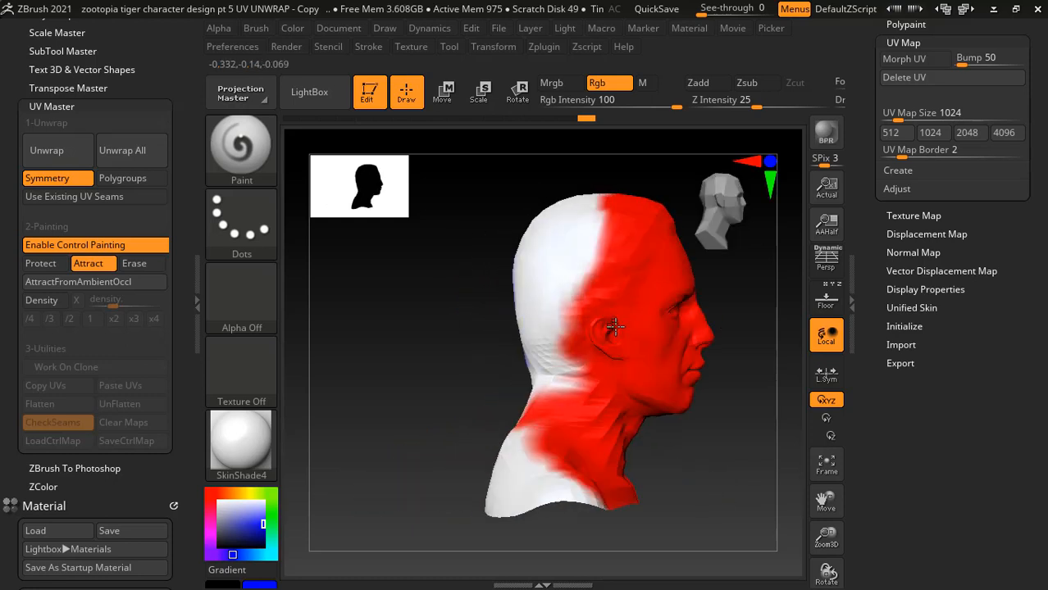
- Unwrap the painted head clone again in UV Master and check the seam at the back of the head
click(71, 146)
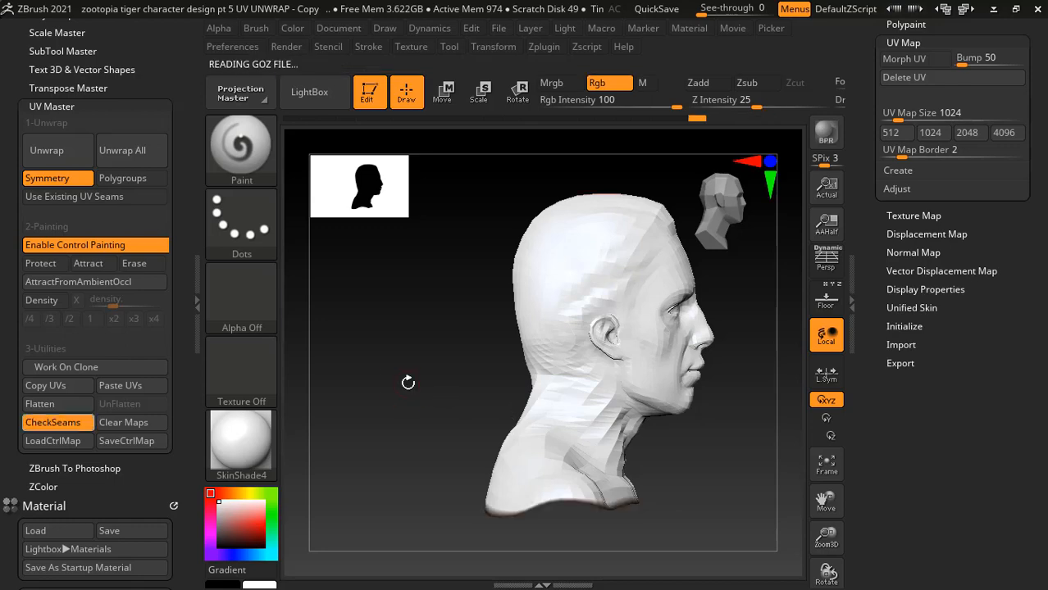
drag(407, 381, 496, 395)
drag(674, 356, 808, 314)
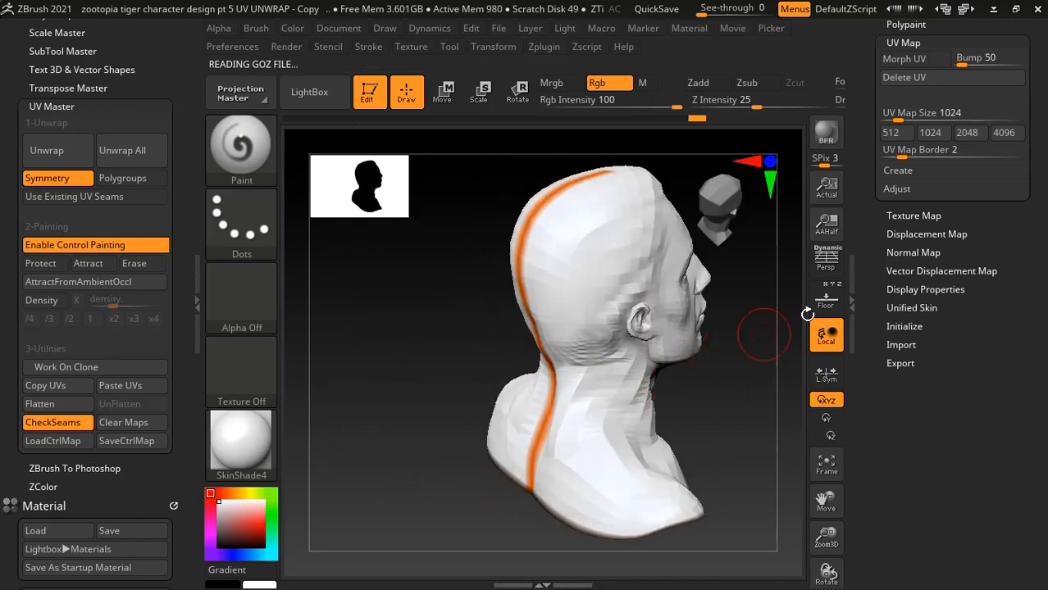
- Preview the control-painted head's flattened UV layout with Morph UV and return it to its 3D form facing front
click(903, 59)
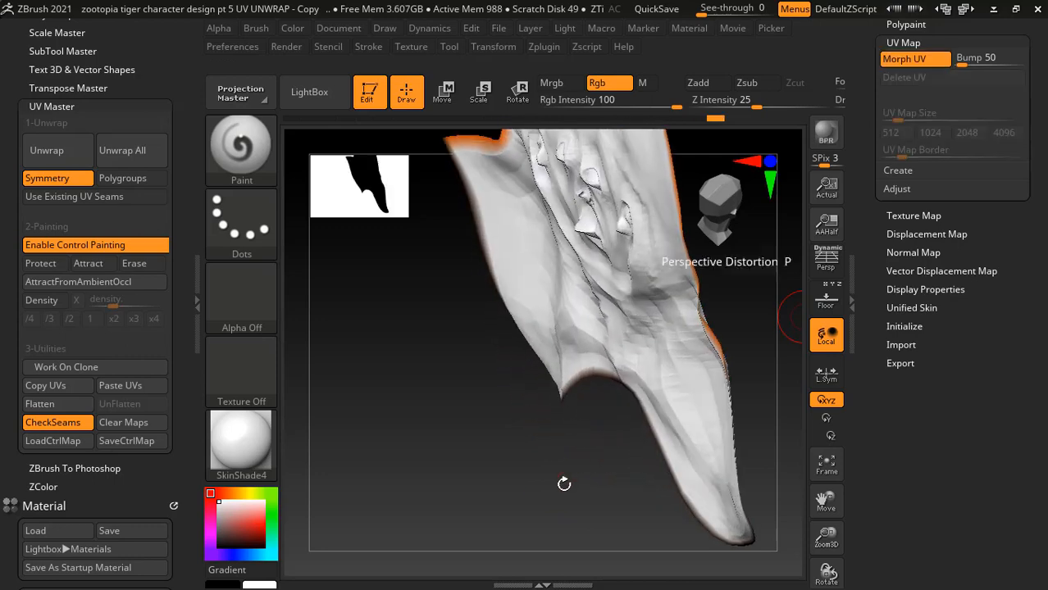
drag(515, 466, 600, 421)
drag(600, 470, 615, 484)
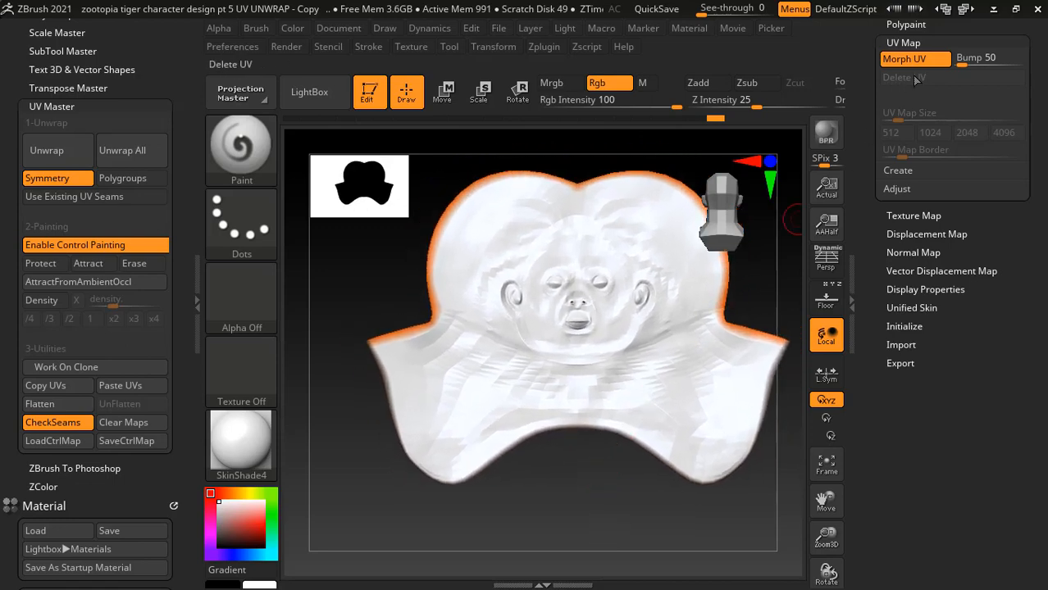
click(913, 61)
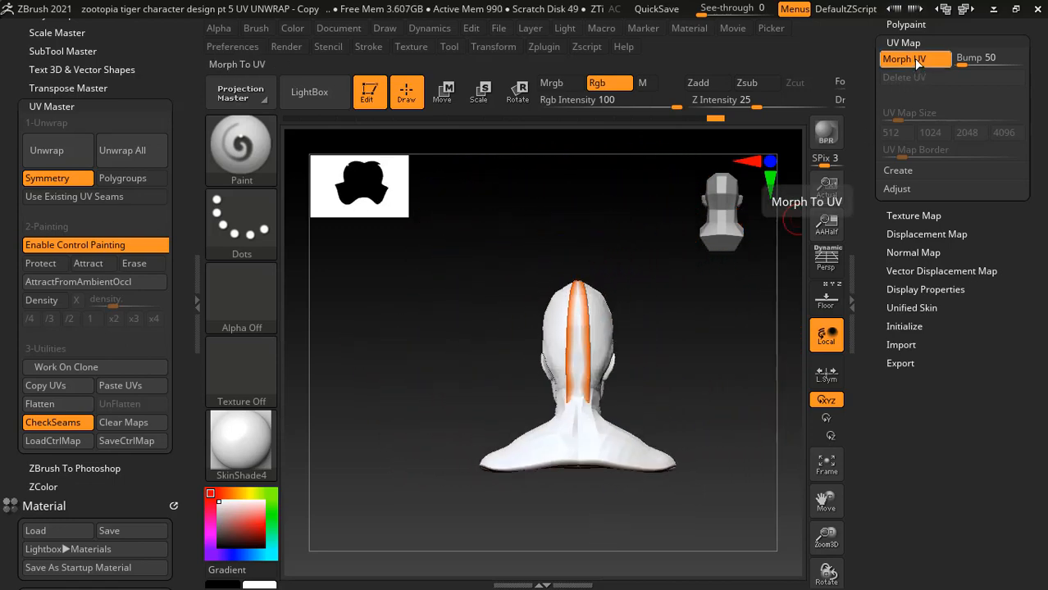
mouse_move(714, 346)
mouse_down()
mouse_move(729, 320)
mouse_move(727, 359)
mouse_move(730, 323)
mouse_up()
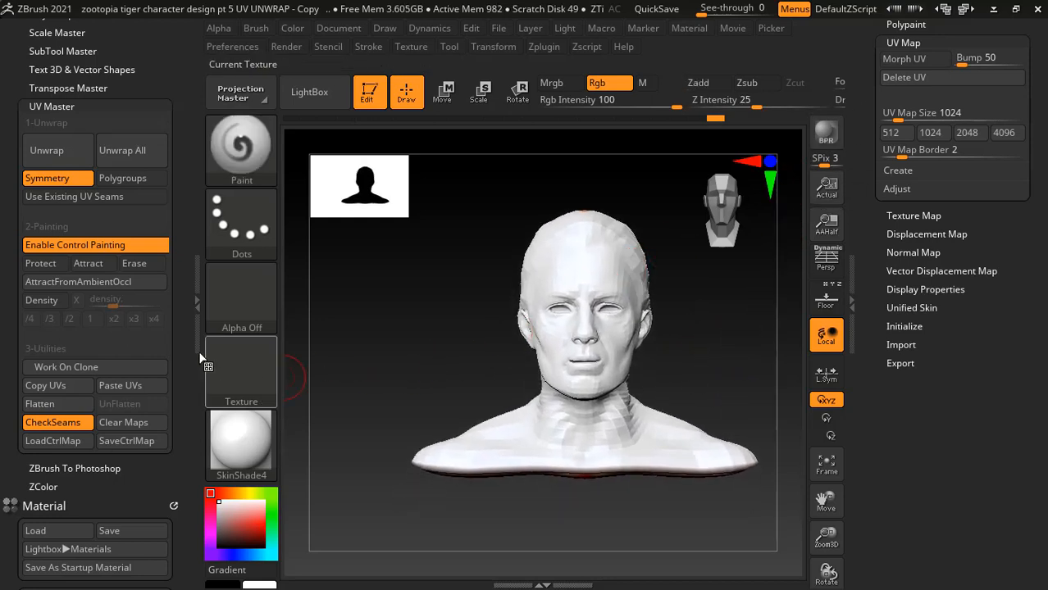
- Copy the UVs from the DemoHead clone in UV Master and switch to the original DemoHead_1 tool
click(72, 384)
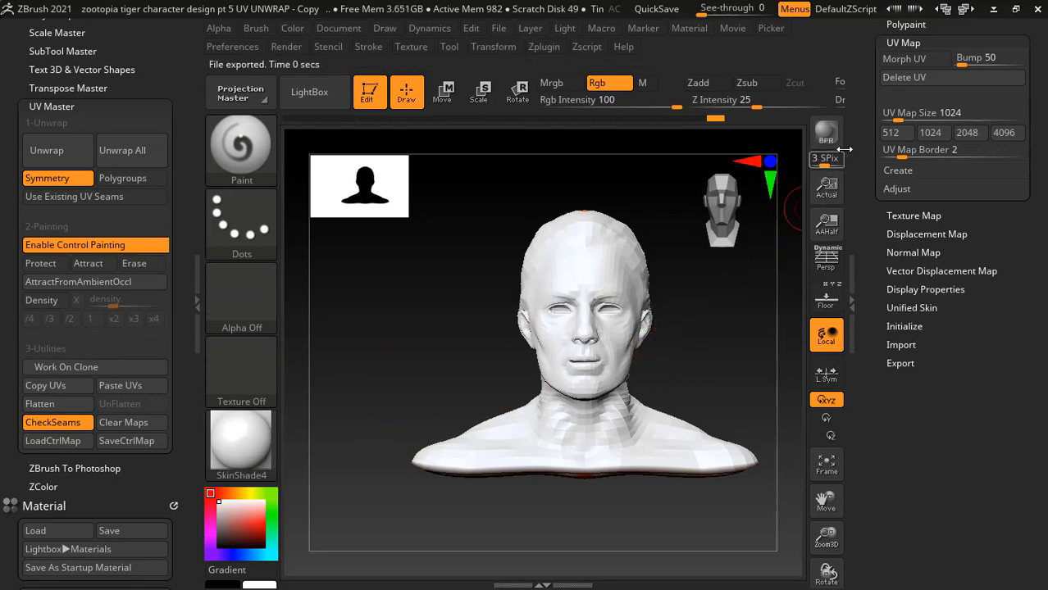
drag(864, 103, 867, 343)
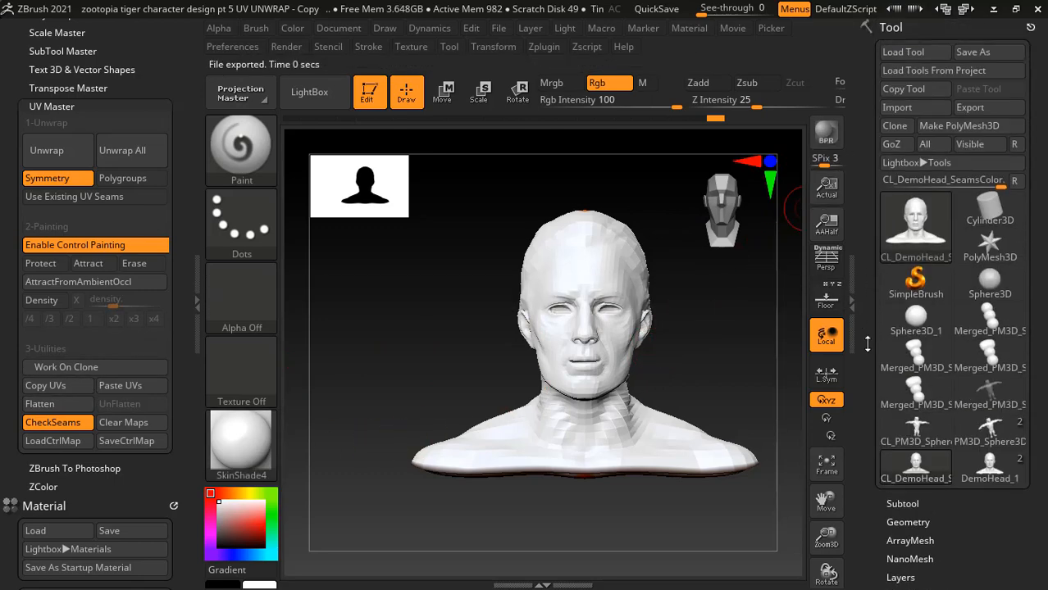
scroll(962, 263, down, 3)
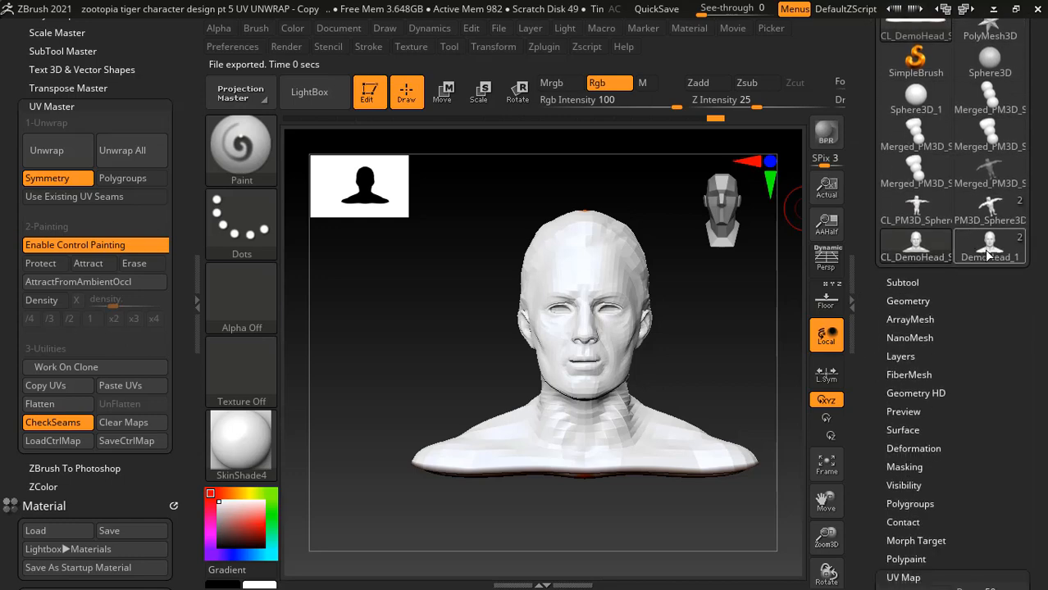
click(988, 254)
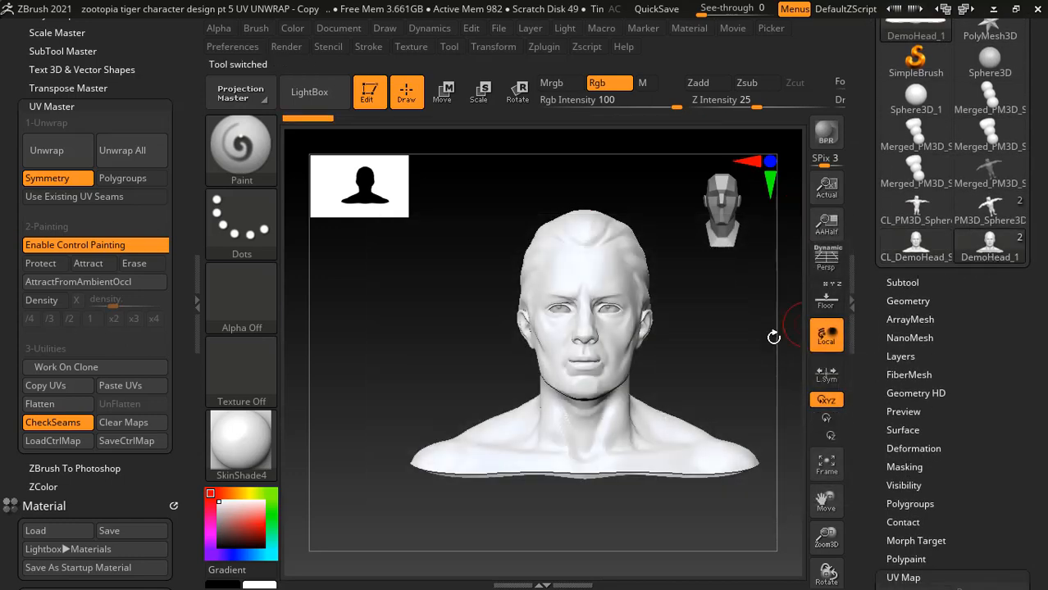
click(925, 256)
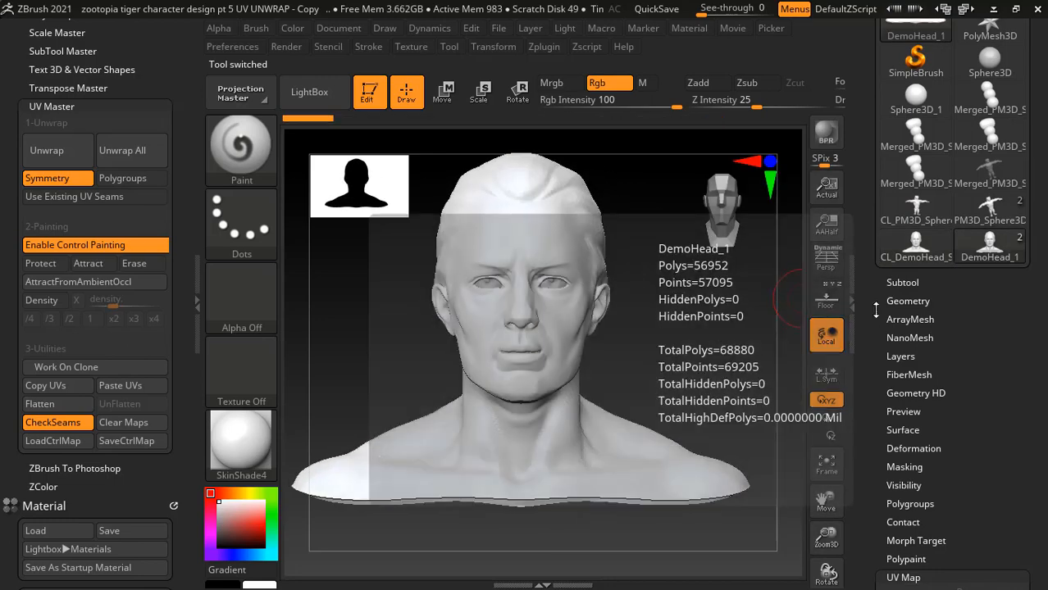
click(990, 246)
- Examine the original head's subtools and its subdivision levels in the Geometry settings
click(905, 282)
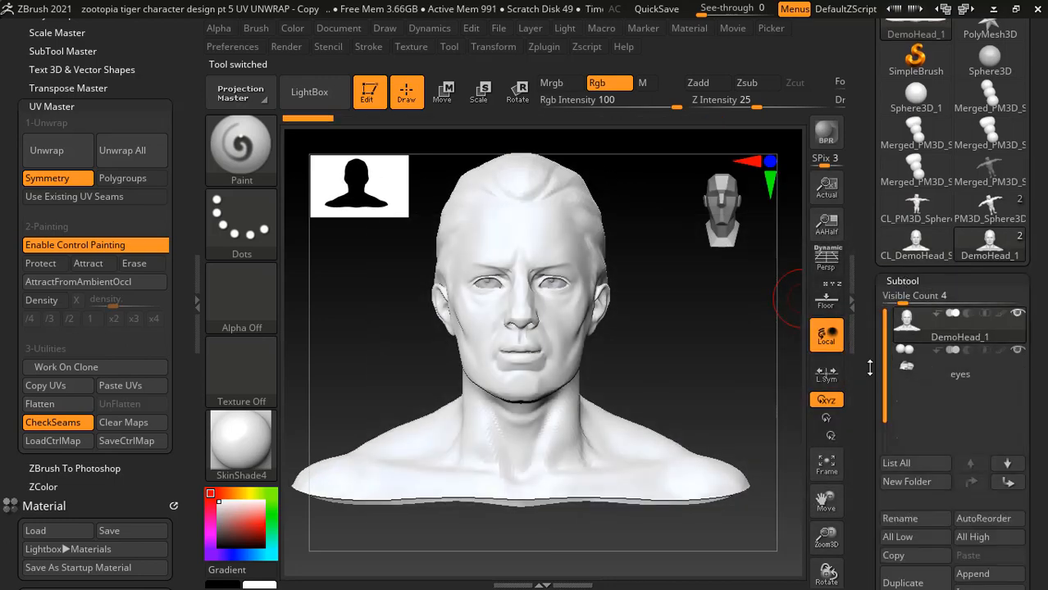
scroll(870, 369, down, 5)
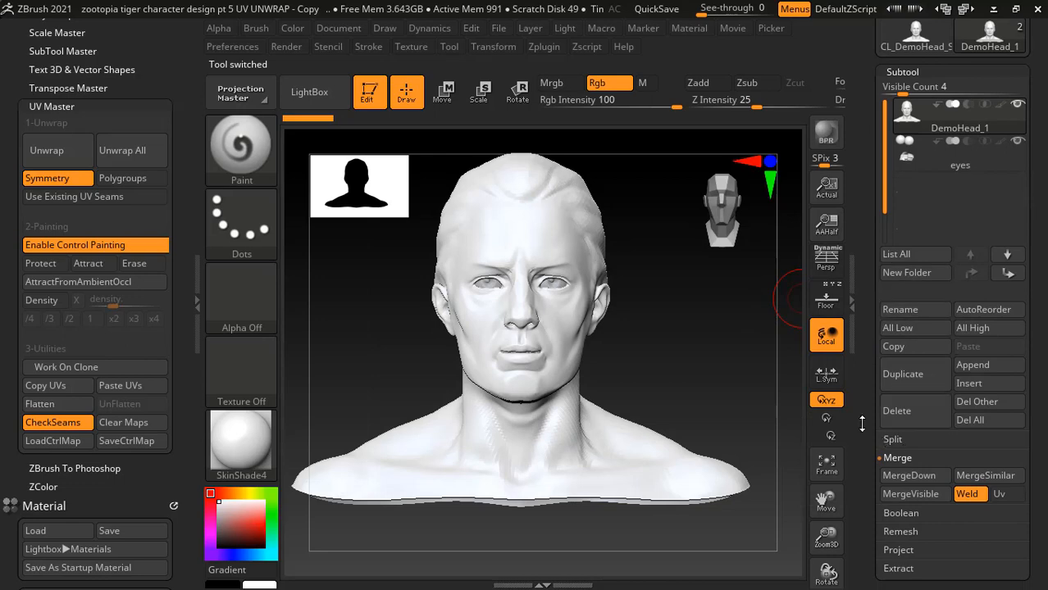
scroll(861, 423, down, 5)
click(889, 373)
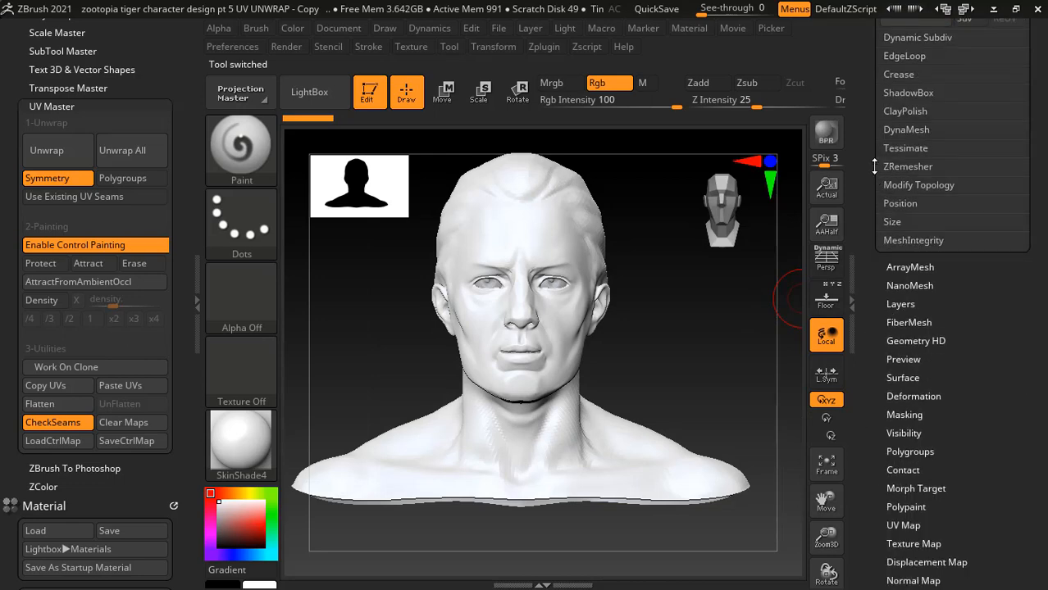
scroll(875, 166, up, 6)
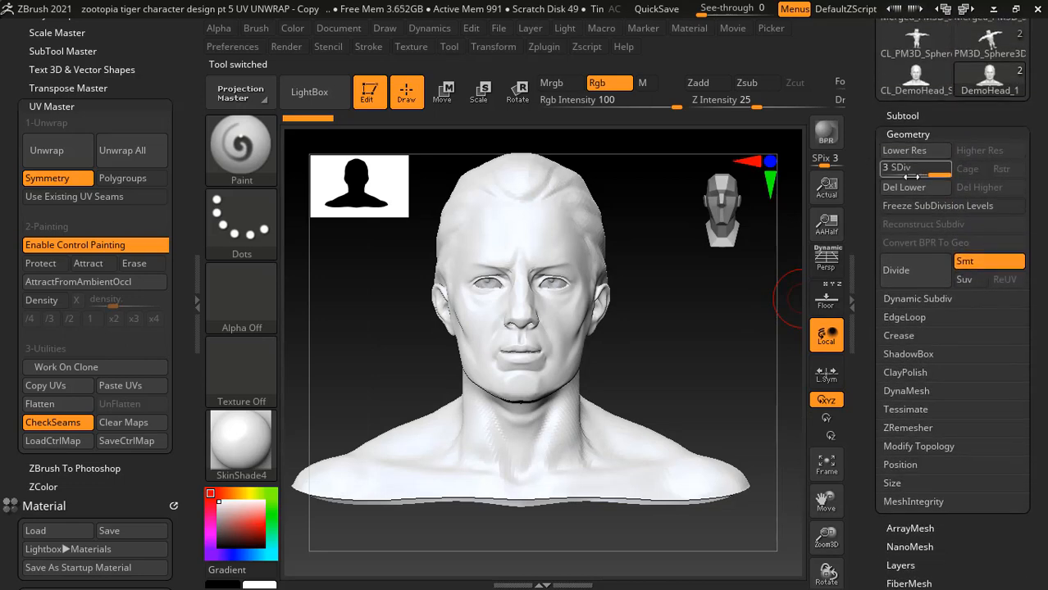
scroll(871, 332, down, 11)
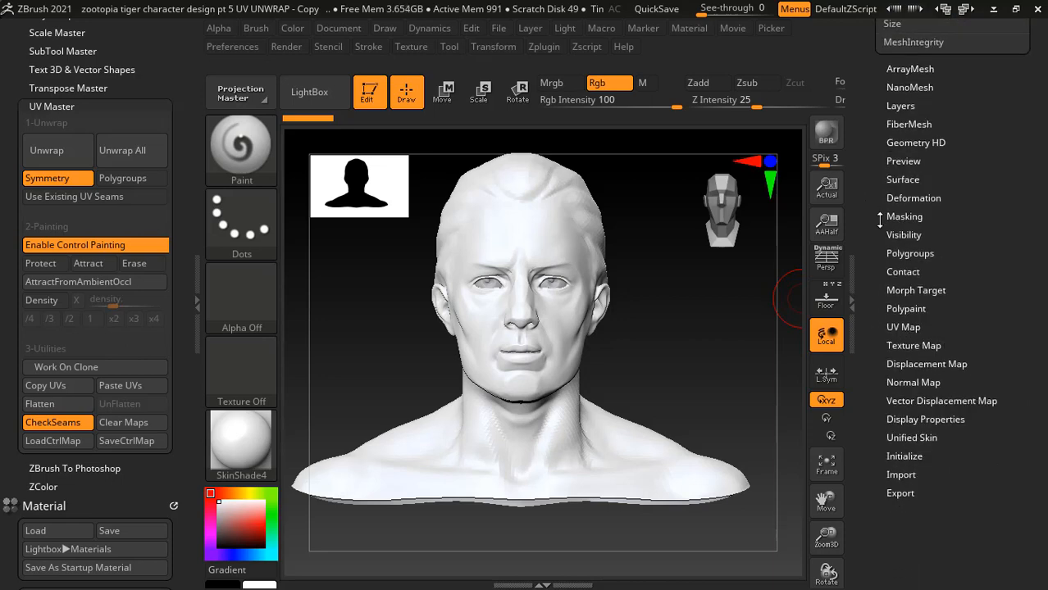
- Show the original head's UV Map settings and paste the copied UVs onto it with UV Master
click(903, 328)
scroll(910, 213, up, 4)
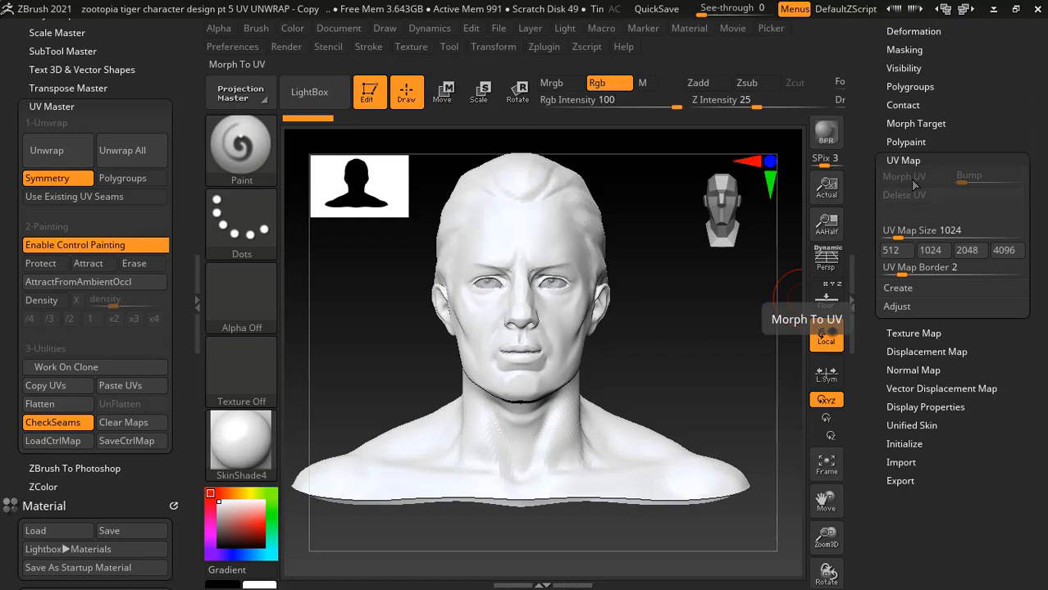
click(140, 388)
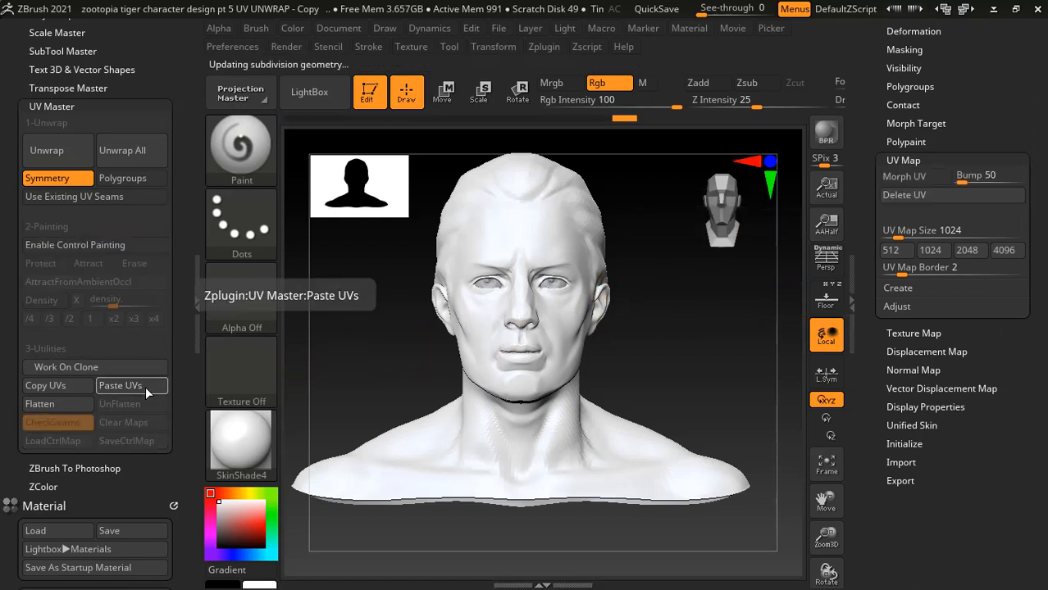
- Preview the original head's flattened UV layout with Morph UV, return it to its 3D form and orbit around it
click(921, 177)
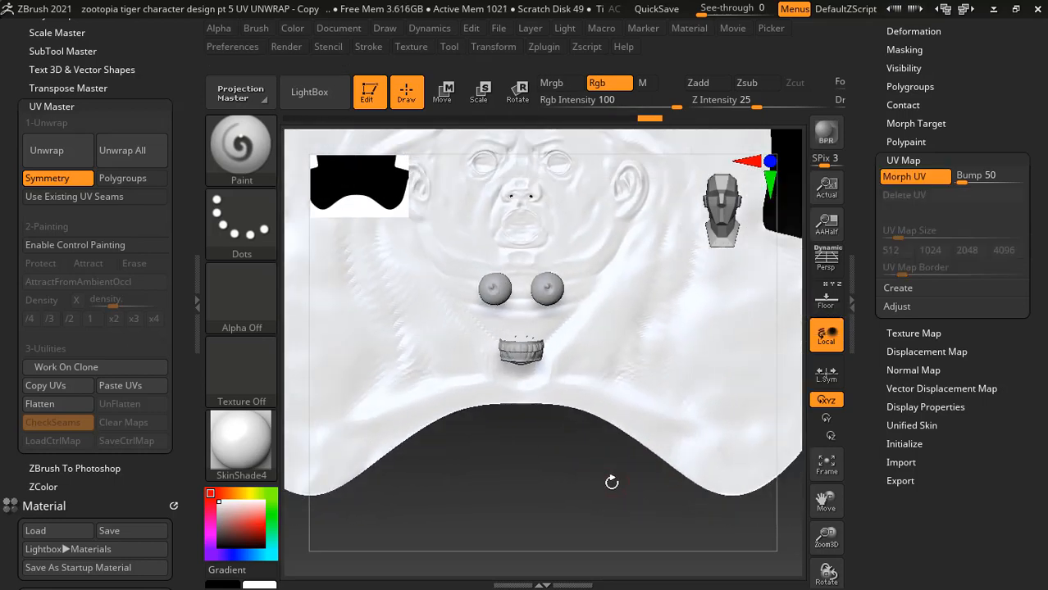
click(917, 177)
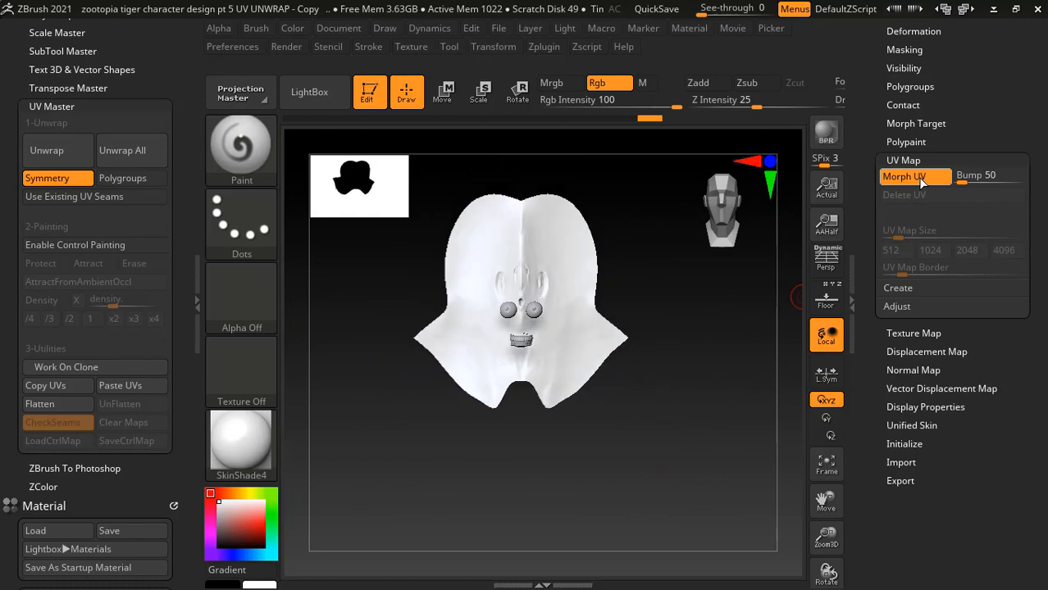
mouse_move(728, 382)
mouse_down()
mouse_move(714, 397)
mouse_move(739, 405)
mouse_move(727, 366)
mouse_up()
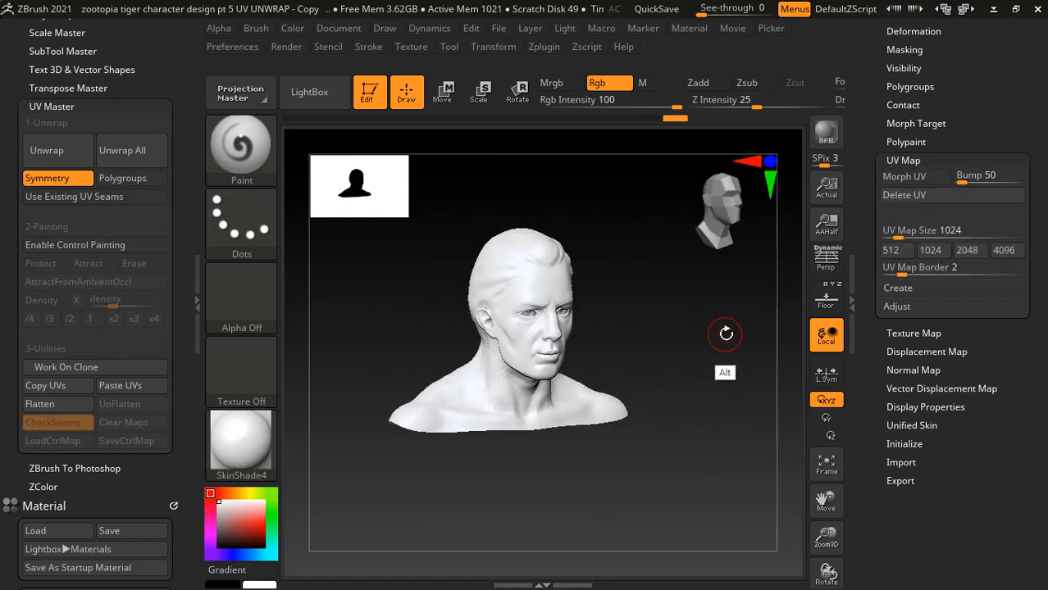
key(alt+Tab)
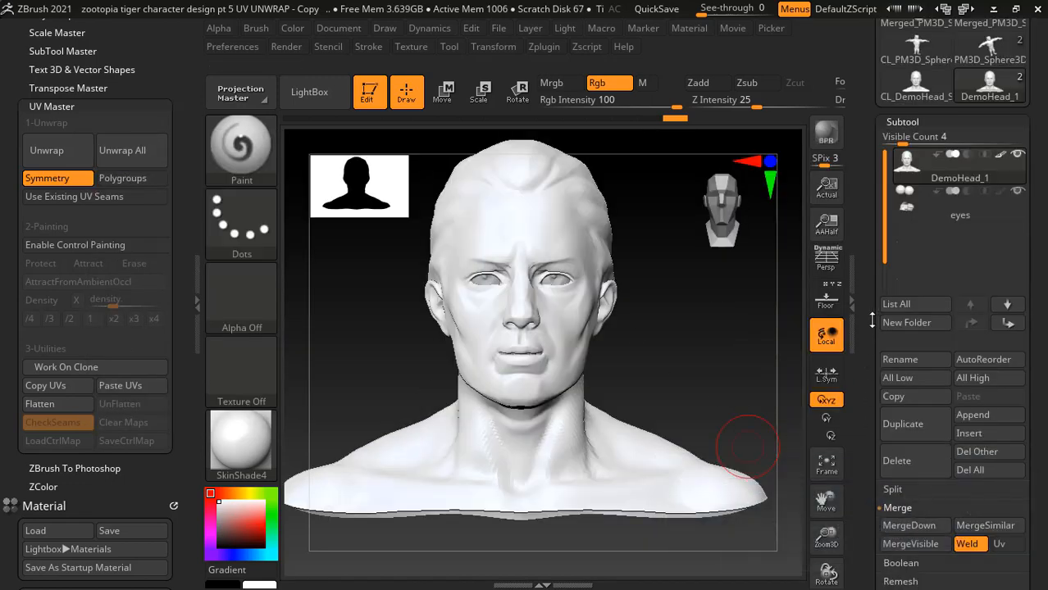
- Load the DemoSoldier.ZTL tool from LightBox and frame the soldier in the viewport
scroll(872, 319, down, 5)
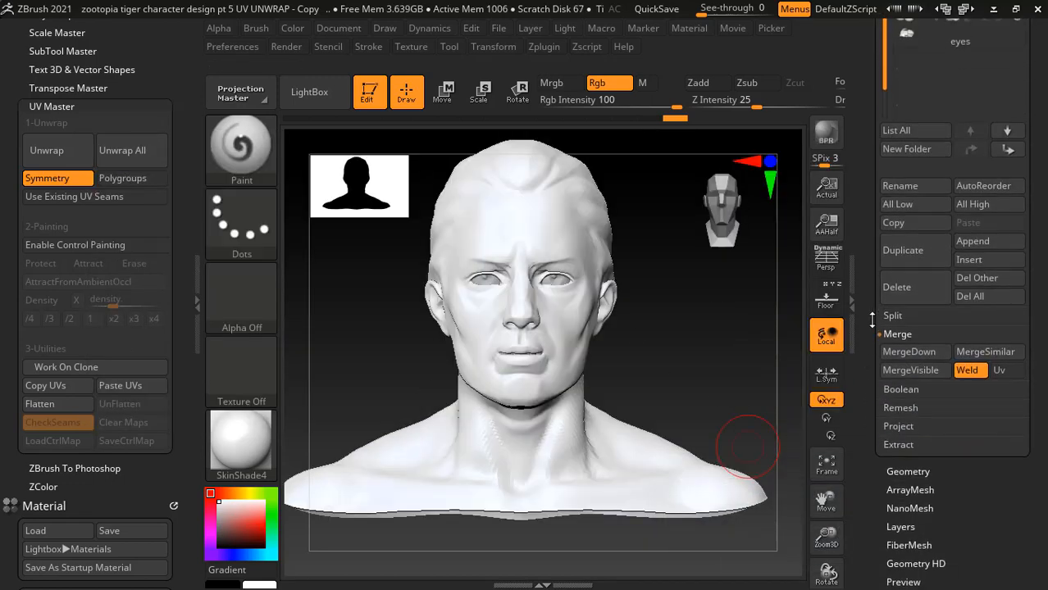
scroll(872, 320, up, 4)
drag(674, 334, 740, 325)
key(comma)
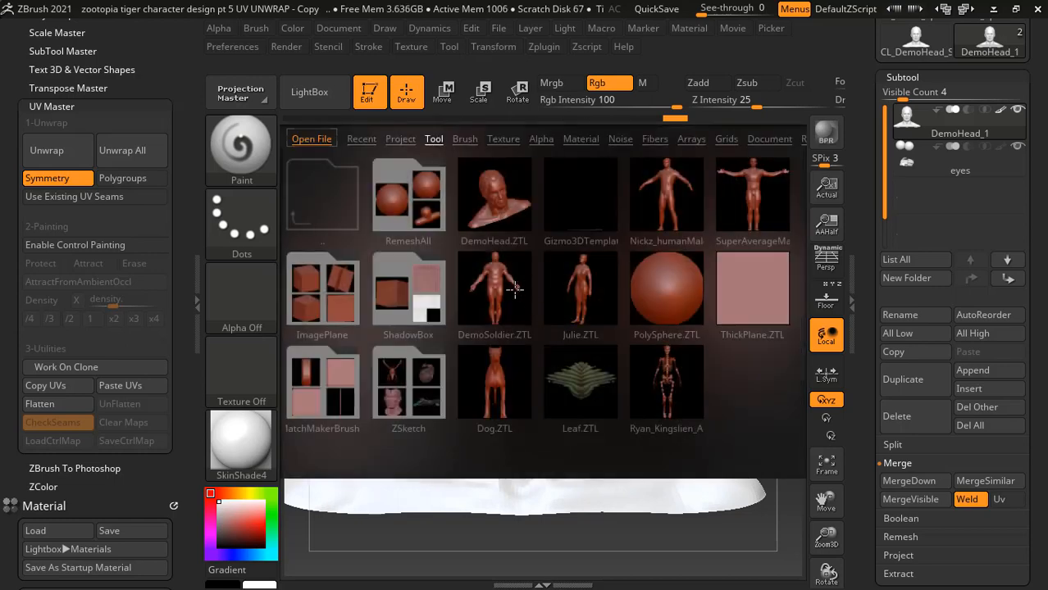
double_click(509, 291)
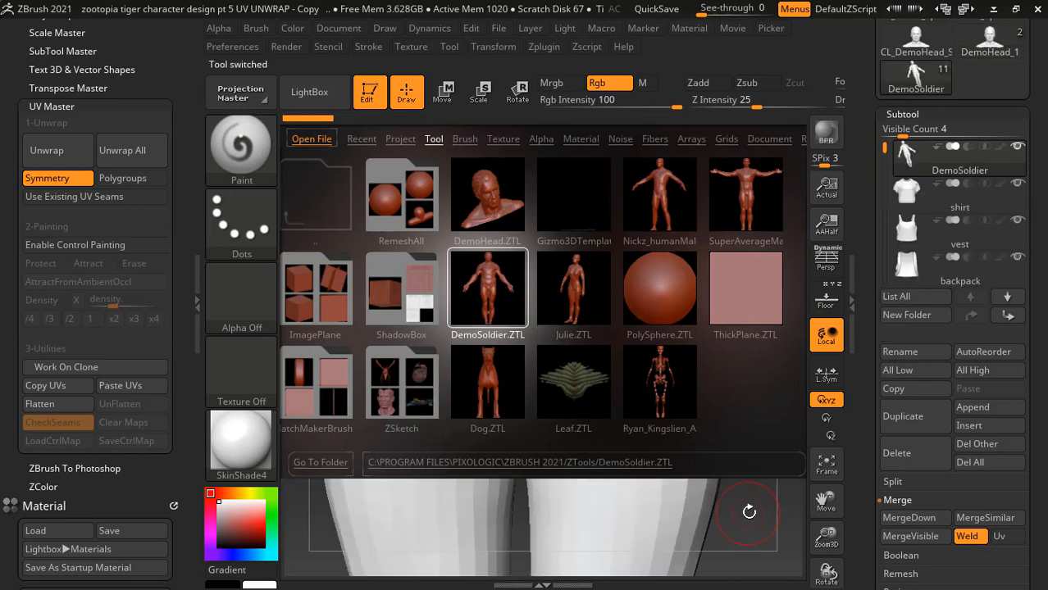
key(comma)
alt+drag(778, 469, 765, 335)
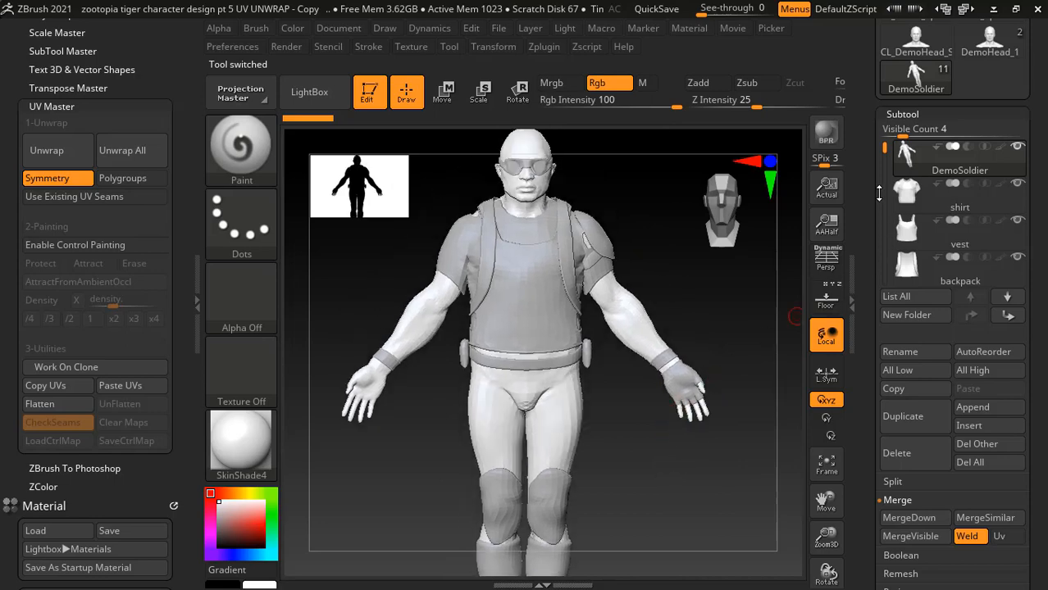
- Show the polyframe on the soldier, make the shirt the active subtool and look through the rest of the subtool list
key(shift+f)
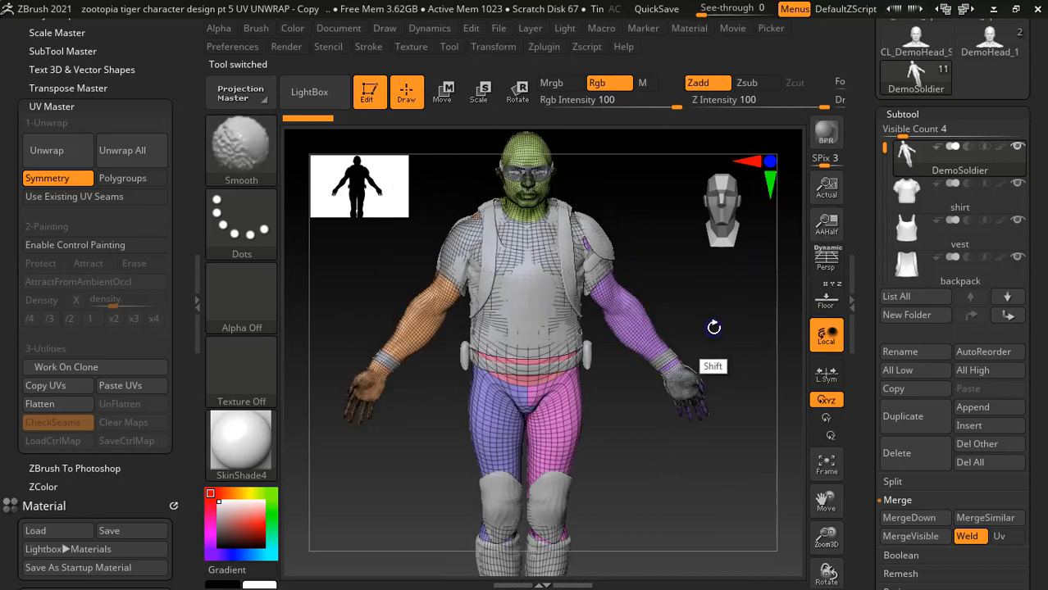
drag(678, 453, 743, 415)
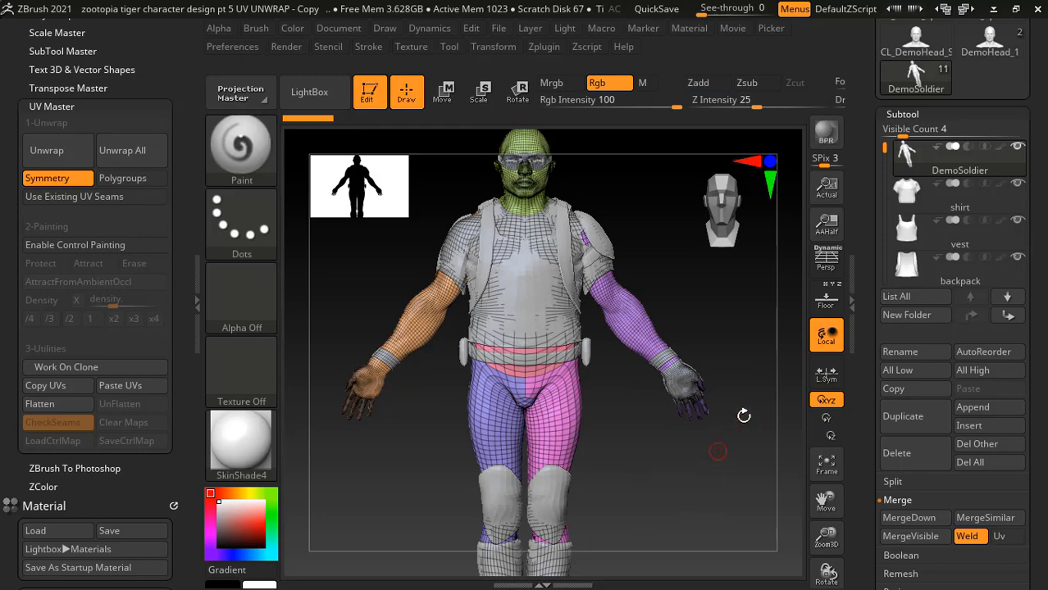
click(912, 201)
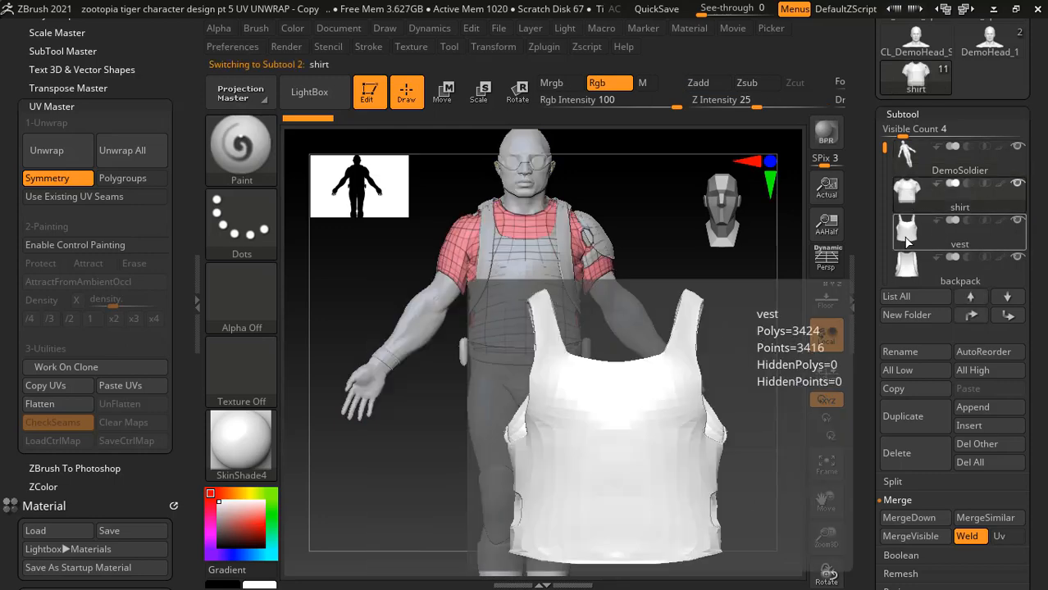
scroll(887, 190, down, 1)
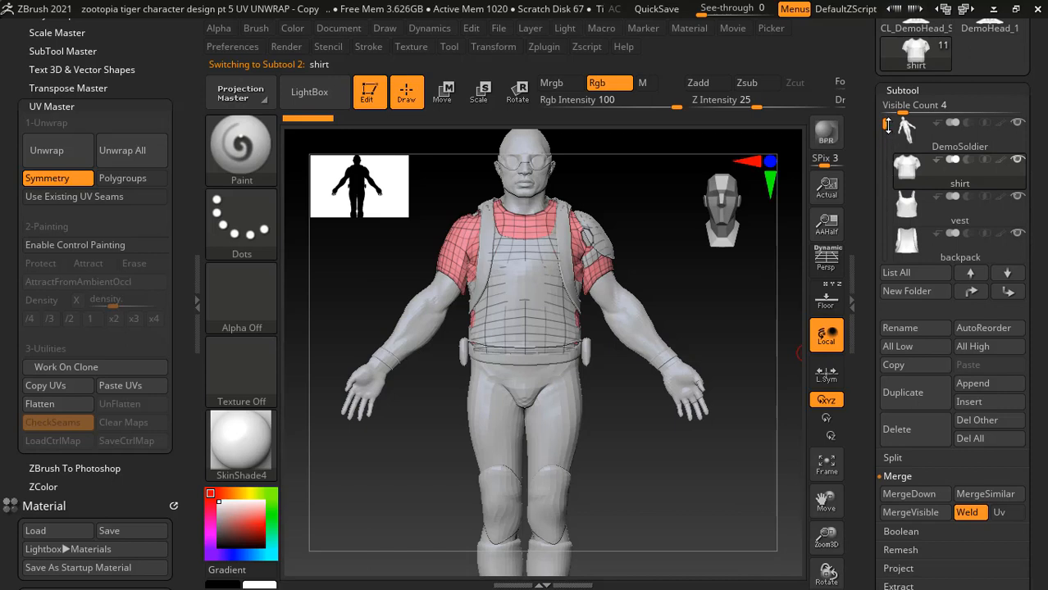
scroll(887, 124, down, 5)
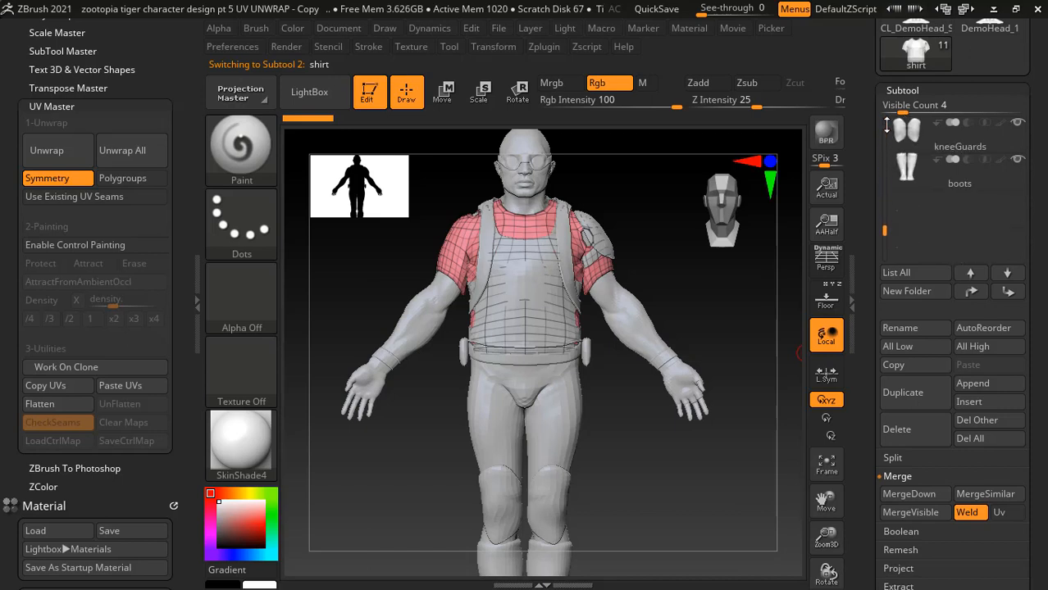
scroll(887, 124, up, 2)
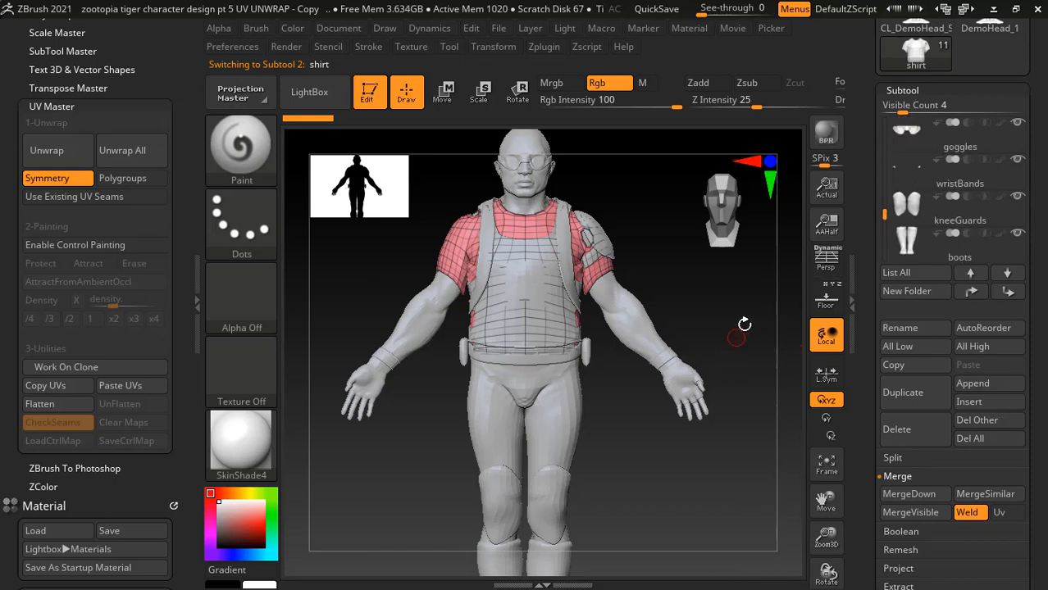
alt+drag(751, 324, 729, 326)
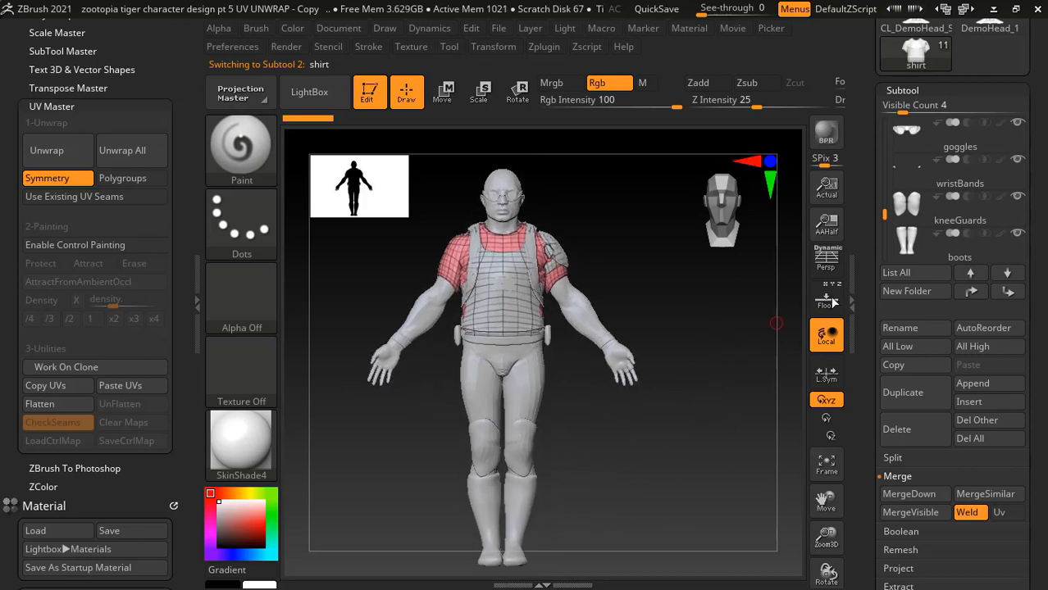
- Select the boots subtool and move it three places up the subtool order, directly above the goggles
click(906, 239)
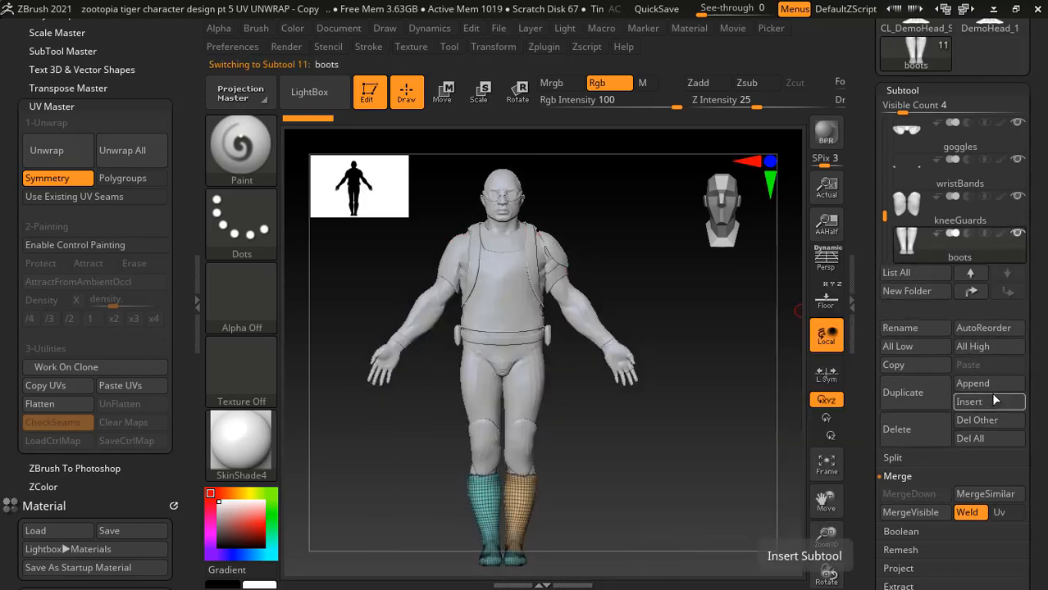
click(972, 294)
click(973, 294)
click(973, 293)
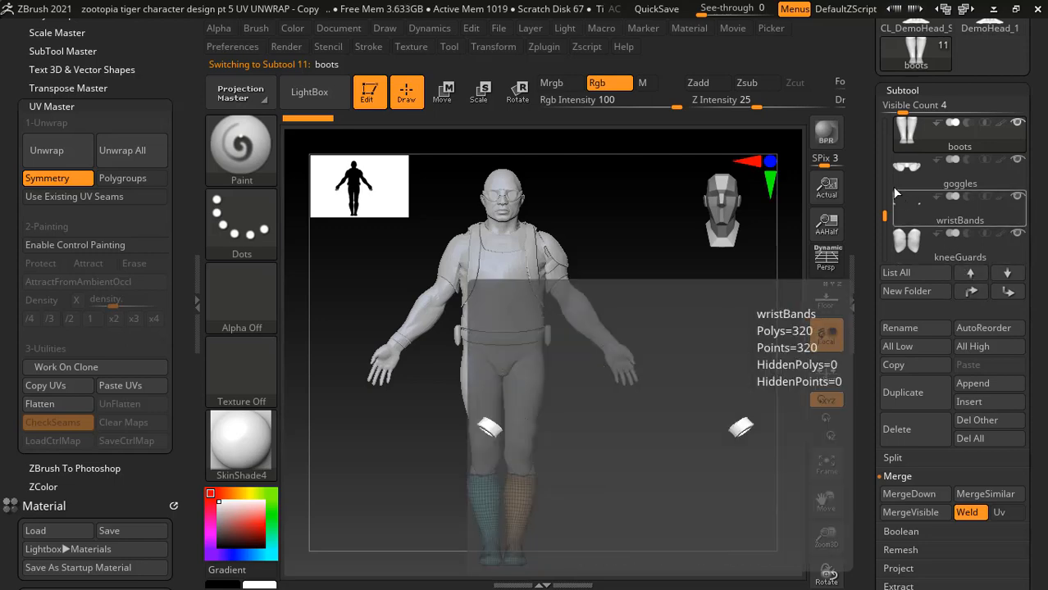
- Select the shirt subtool and merge it down with the vest, accepting the non-undoable operation
scroll(885, 213, up, 2)
scroll(884, 212, up, 4)
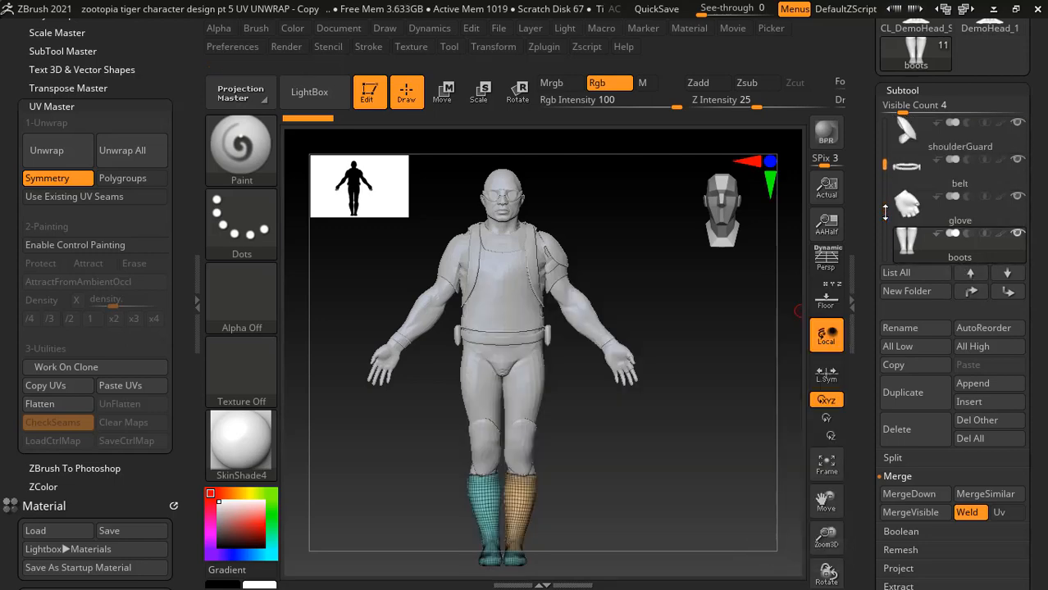
click(907, 169)
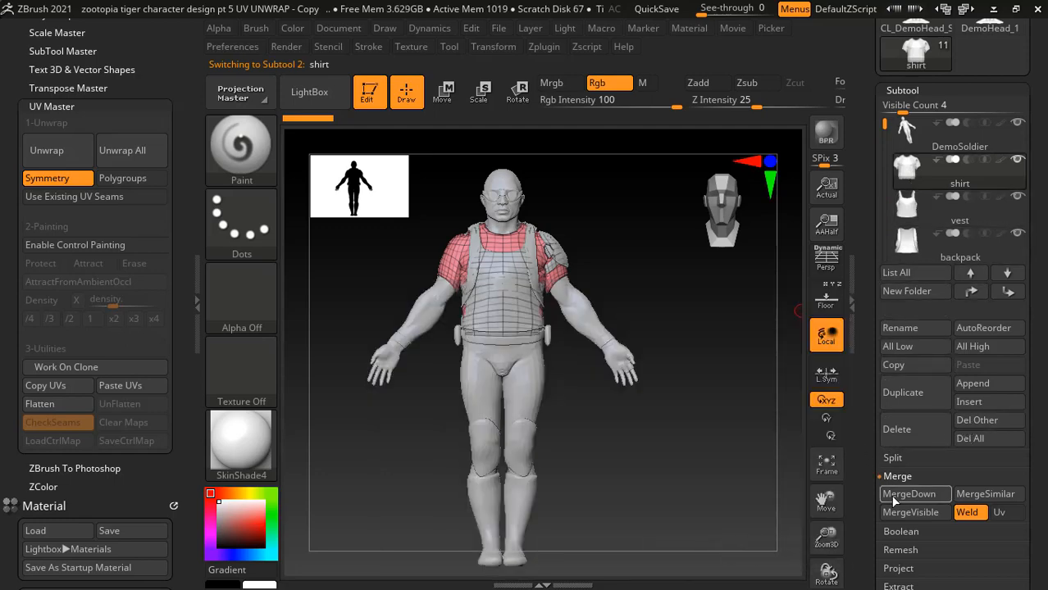
click(917, 495)
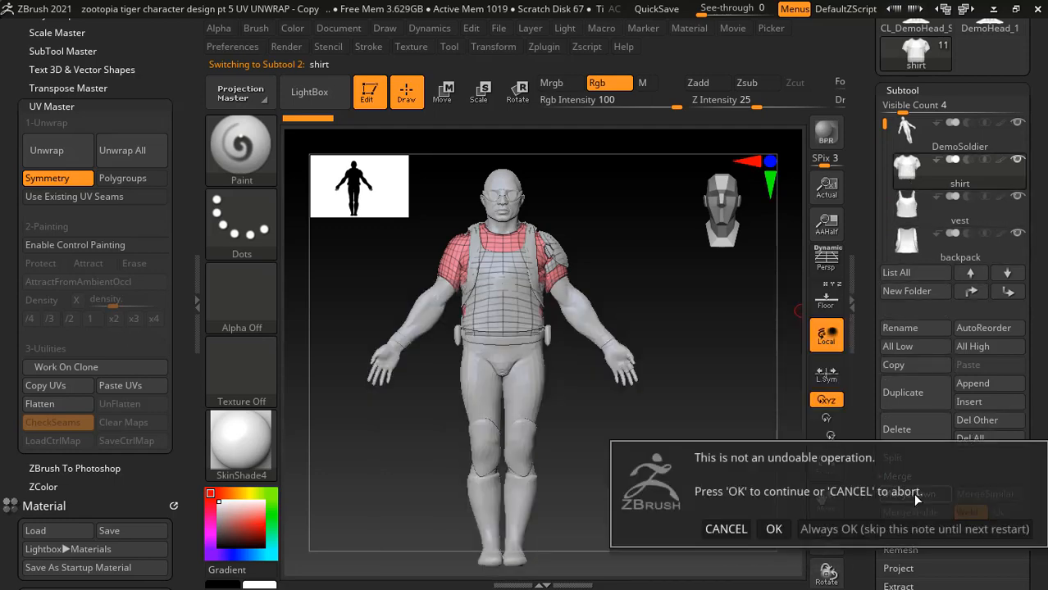
click(764, 529)
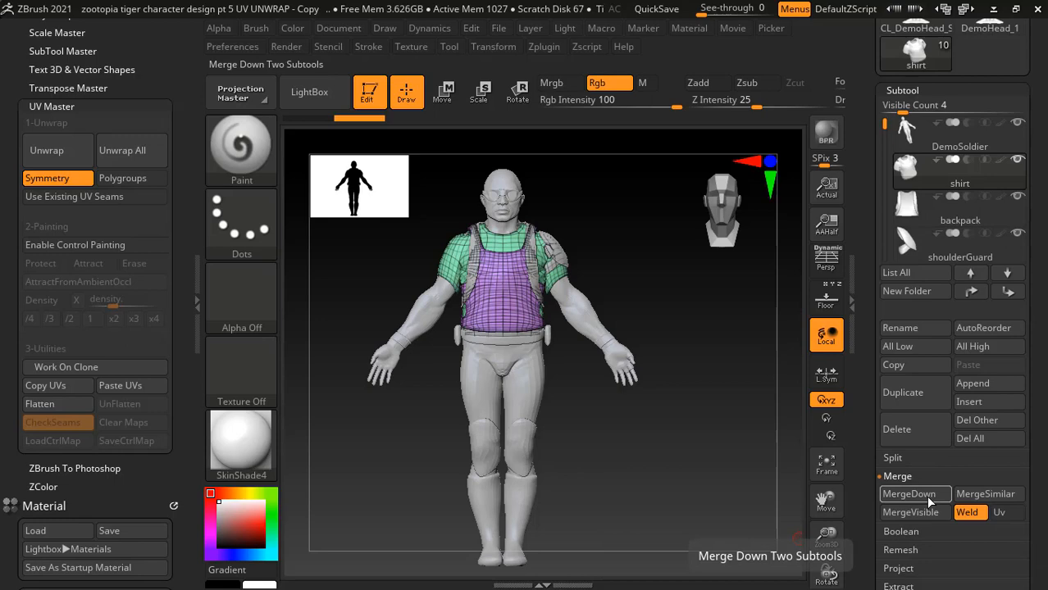
- Inspect the backpack and shoulderGuard subtools, leaving the shoulderGuard as the active one
key(alt+Tab)
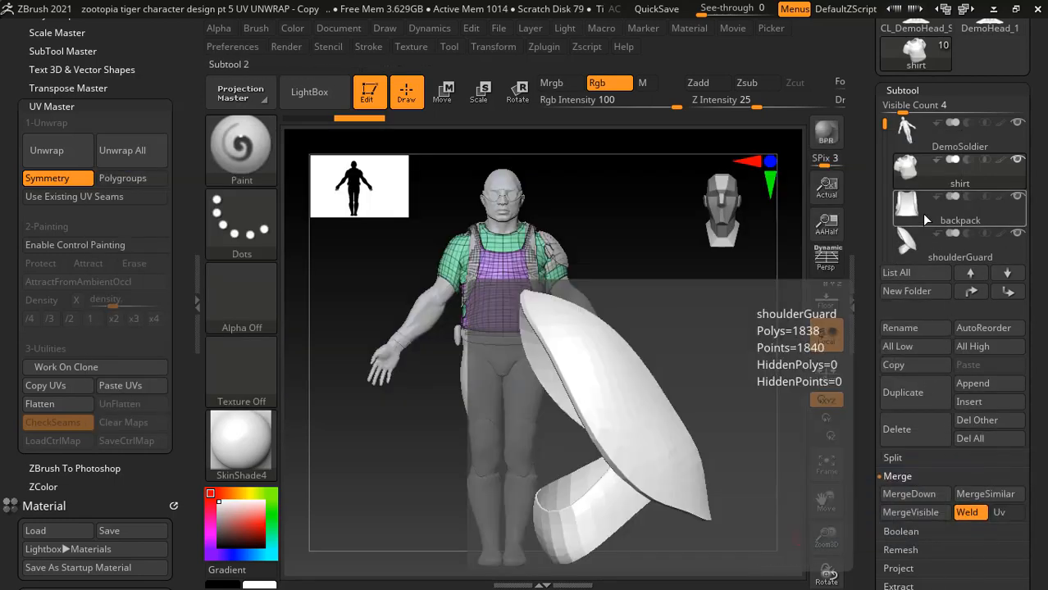
click(918, 219)
click(916, 250)
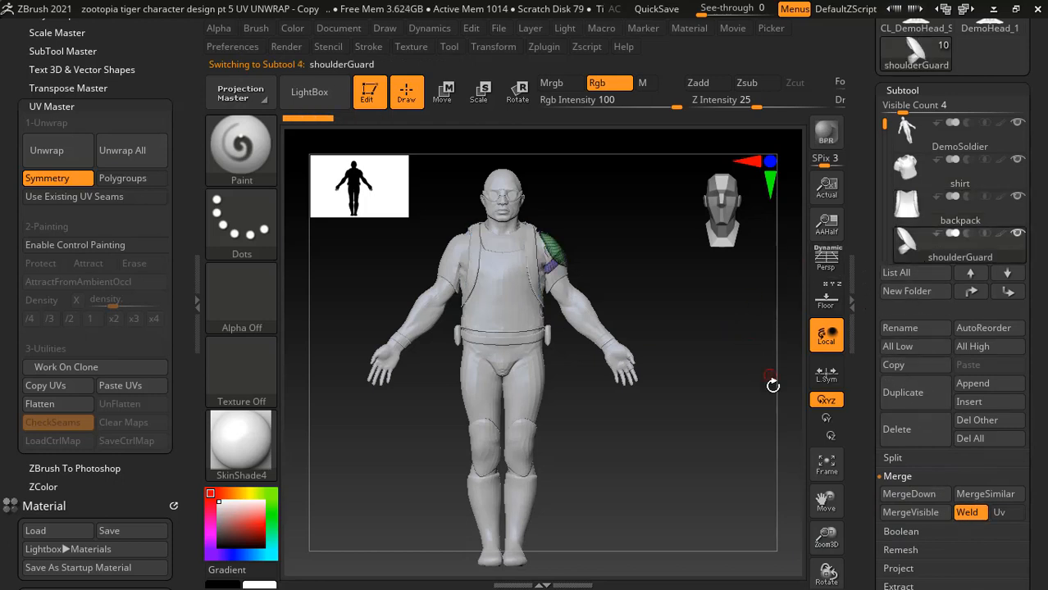
- Select the glove subtool and run MergeSimilar on it, accepting the non-undoable operation
drag(885, 123, 885, 160)
click(912, 213)
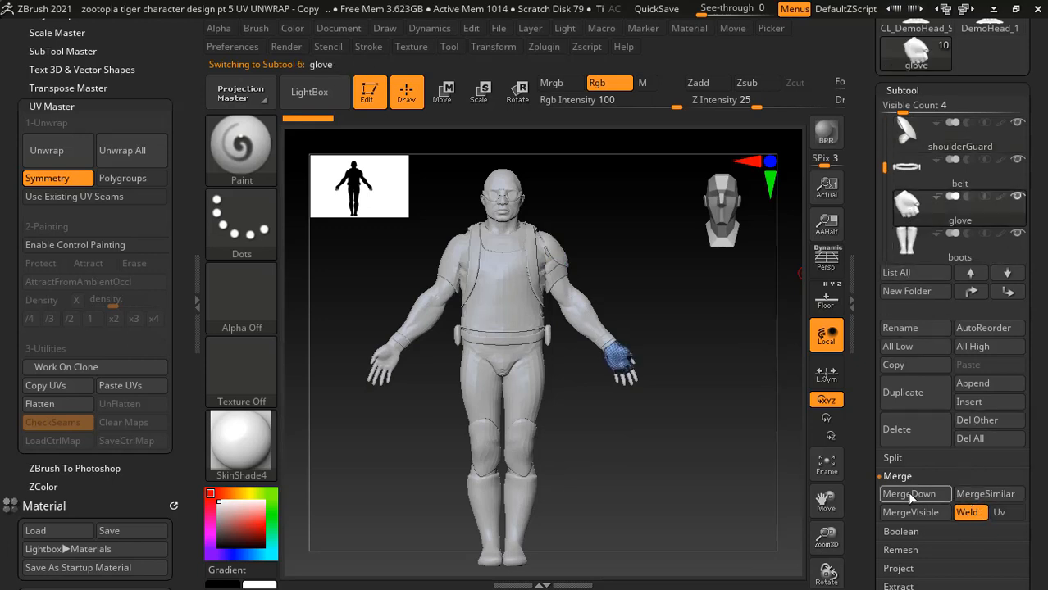
click(984, 495)
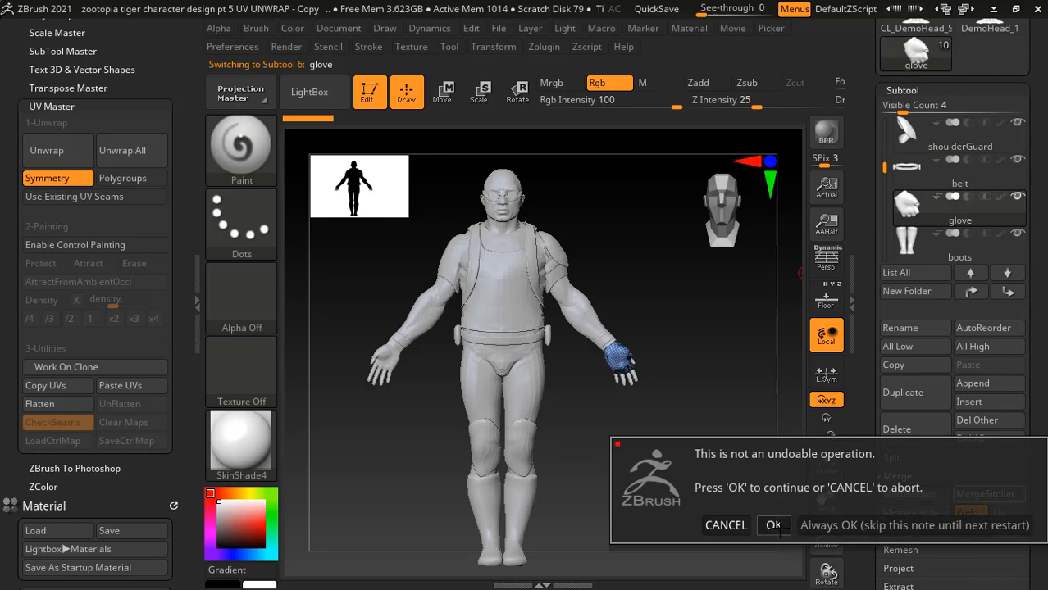
click(774, 525)
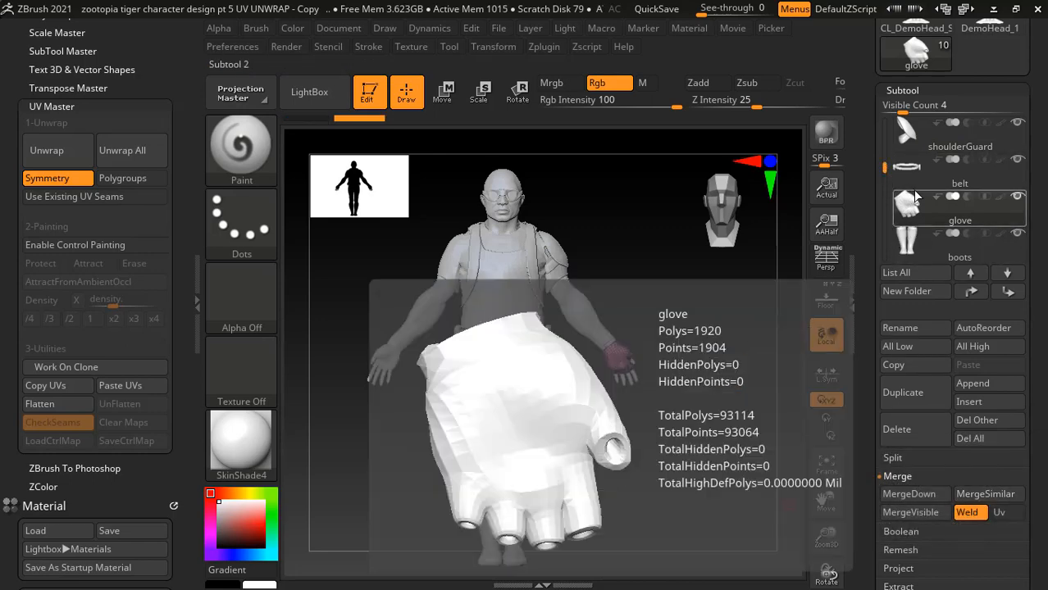
- Select the belt subtool and apply MergeSimilar to it as well, accepting the non-undoable operation
click(907, 166)
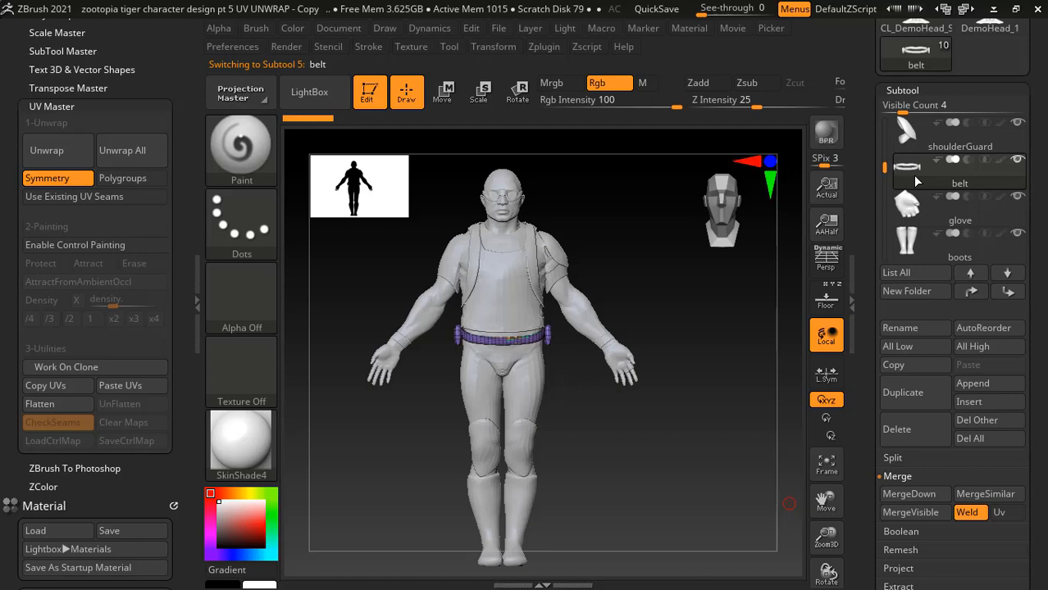
click(1006, 497)
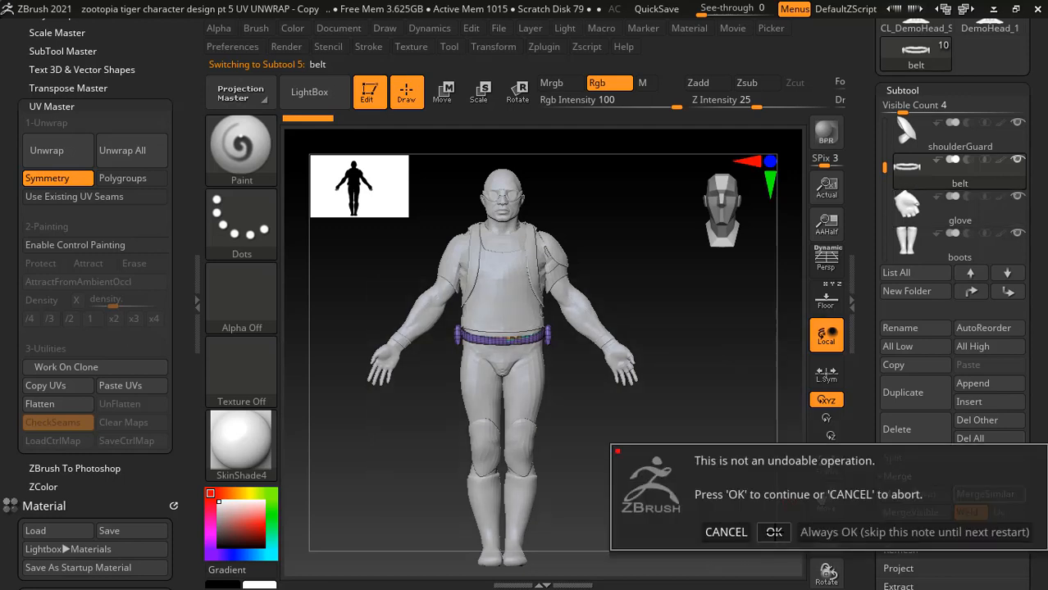
click(772, 533)
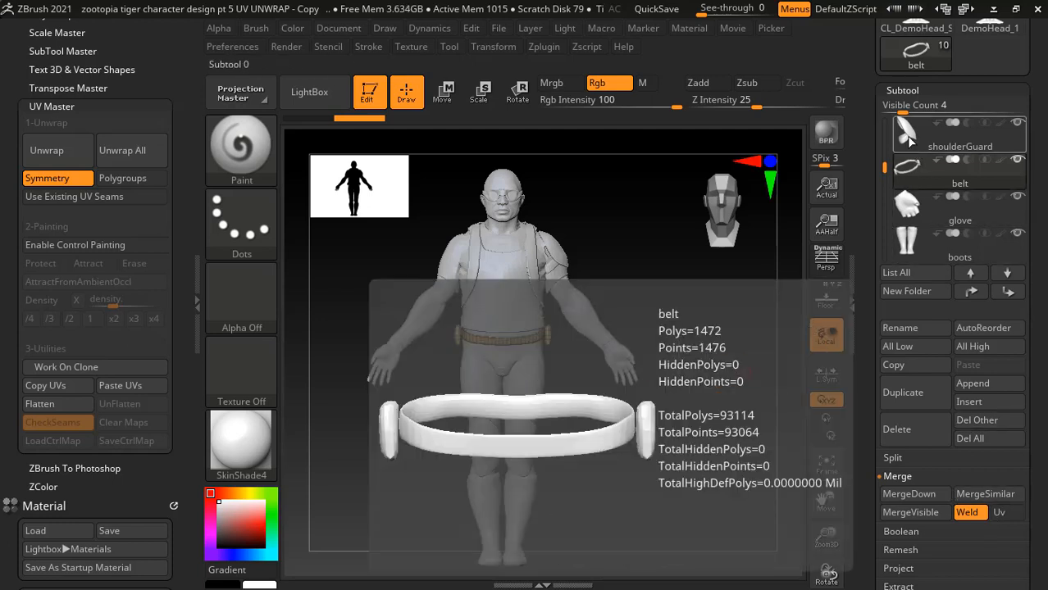
- Run MergeVisible twice with the belt active and twice with the shoulderGuard active
click(929, 517)
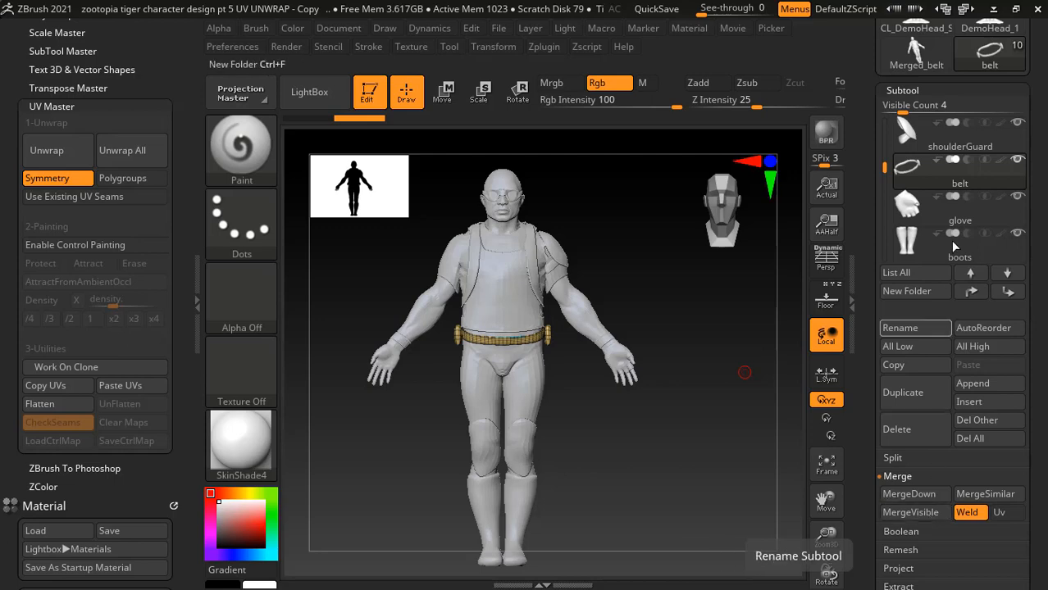
click(909, 517)
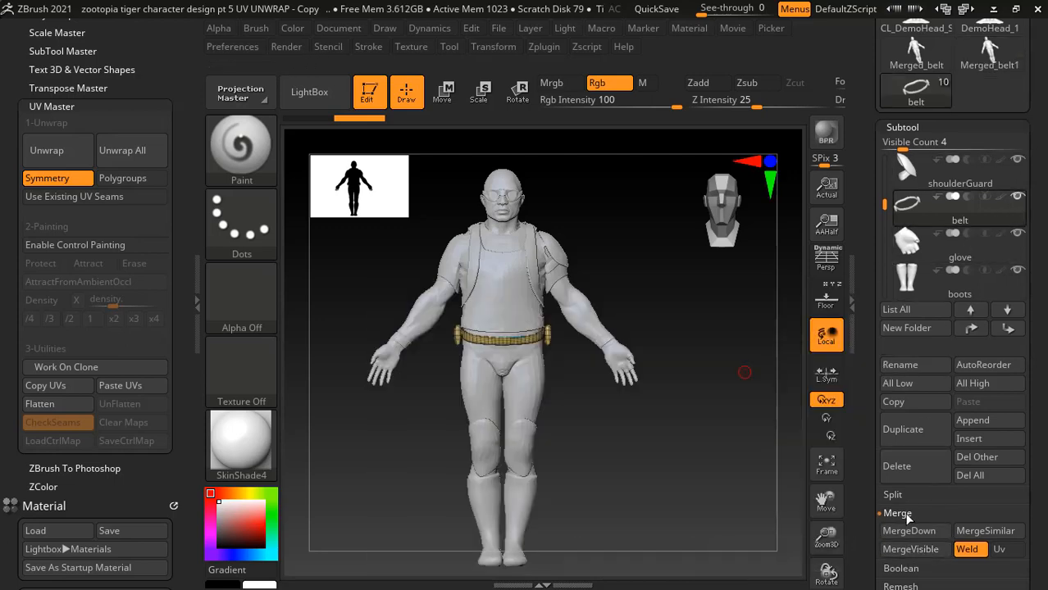
click(902, 171)
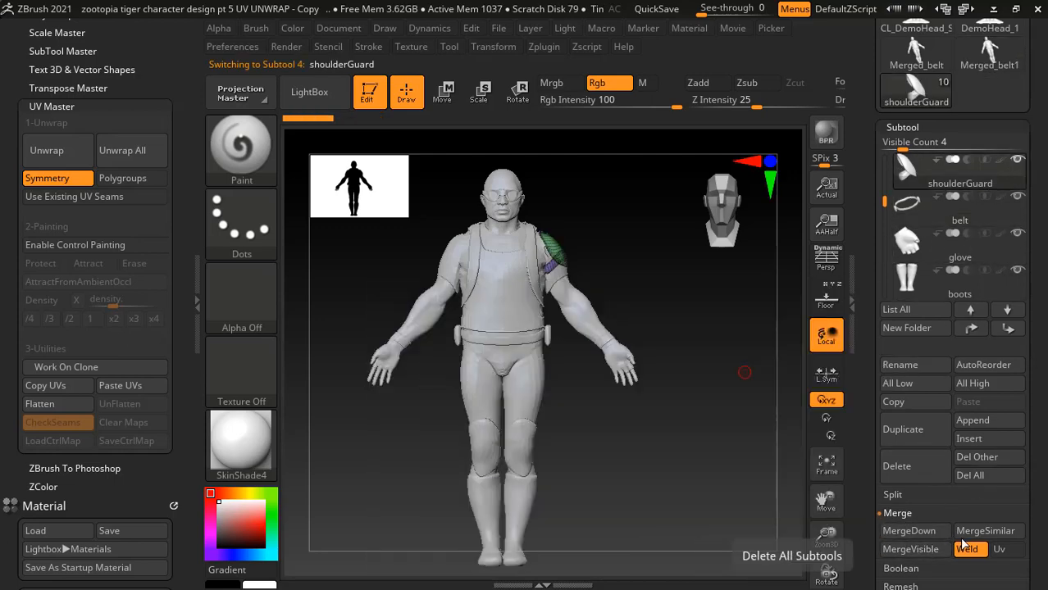
click(923, 551)
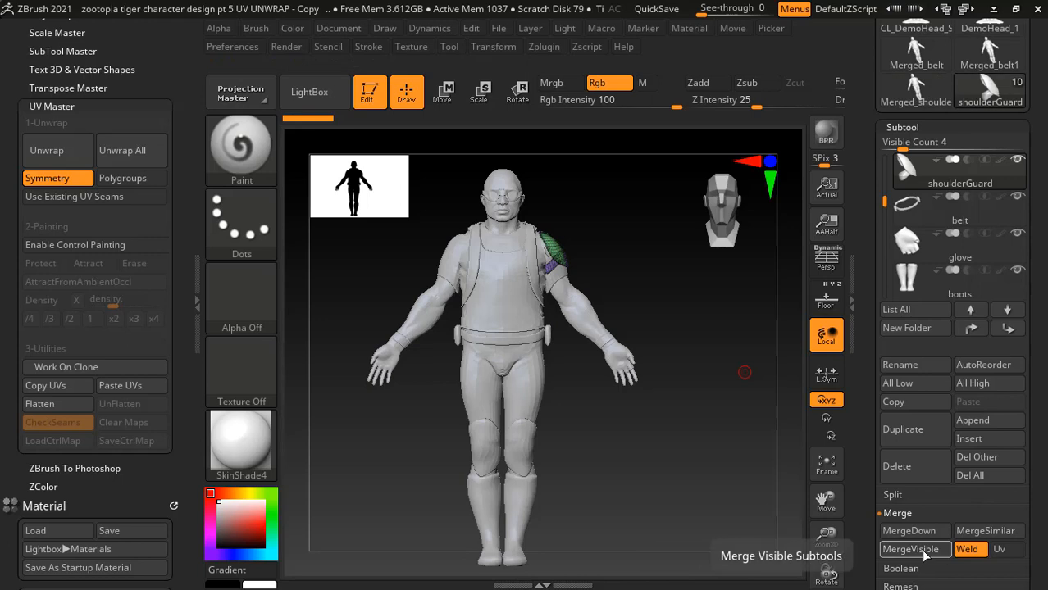
click(922, 551)
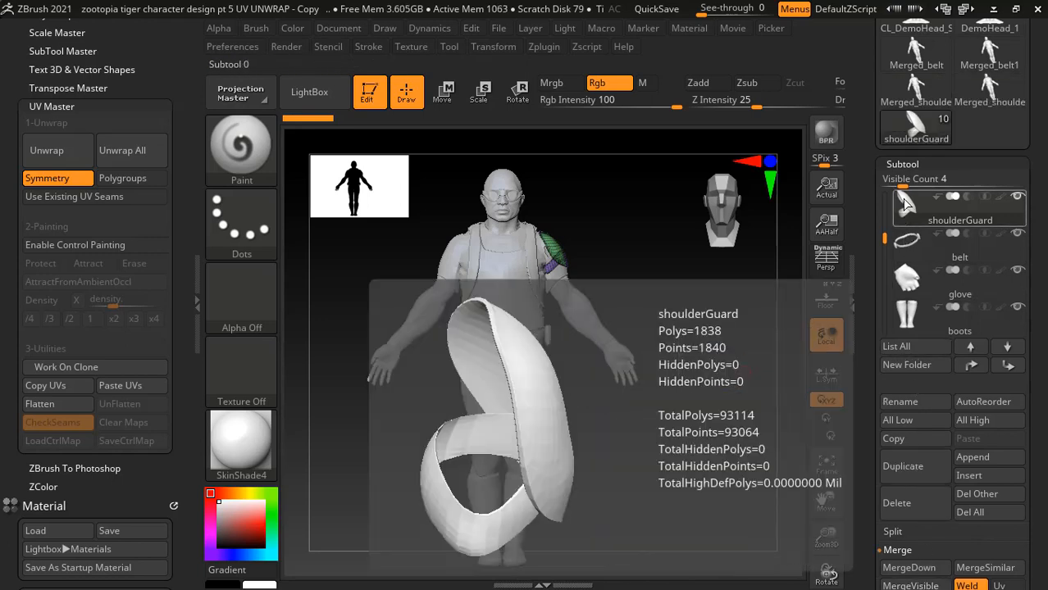
- Make the shirt the active subtool, turn off Weld and merge the visible subtools
drag(885, 237, 886, 197)
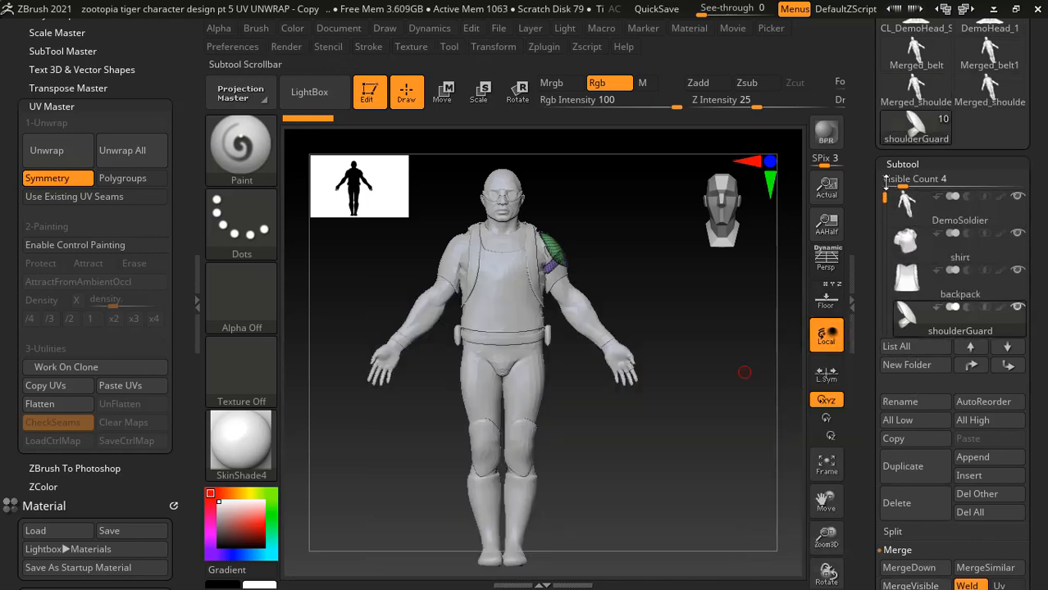
click(906, 244)
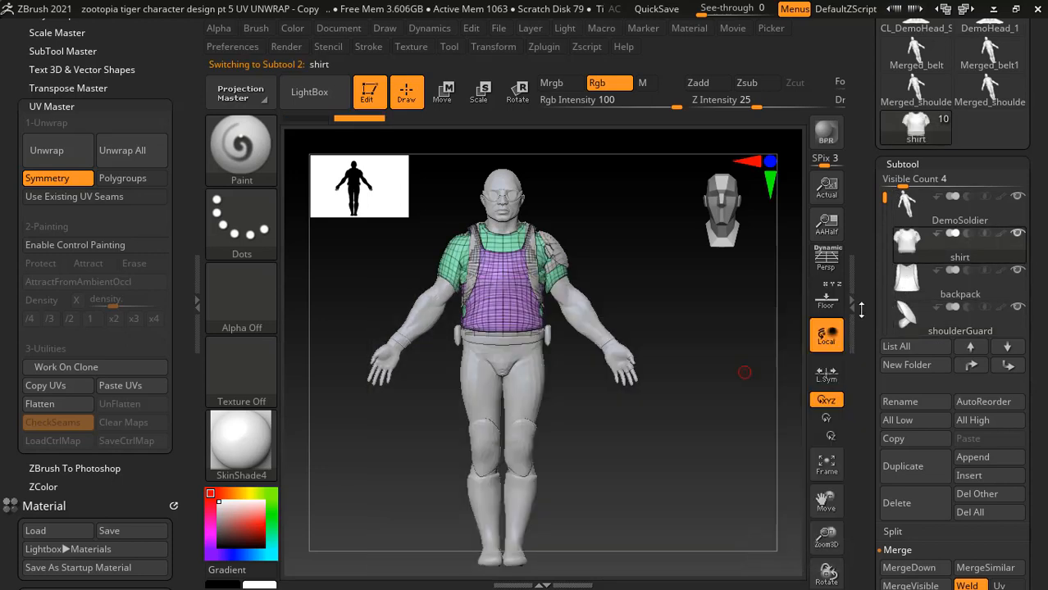
drag(875, 308, 876, 215)
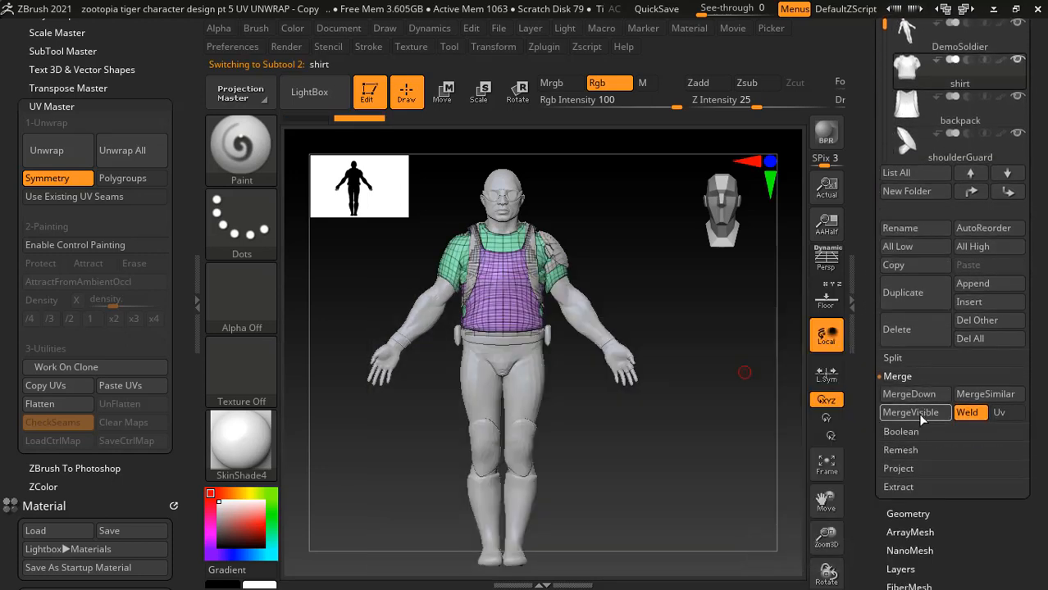
click(968, 413)
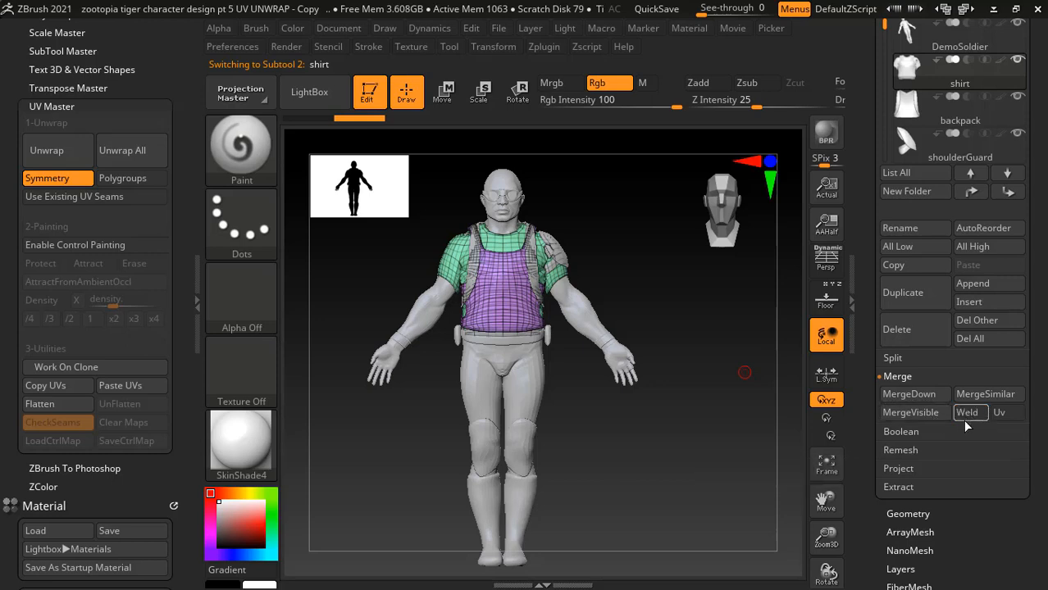
click(918, 412)
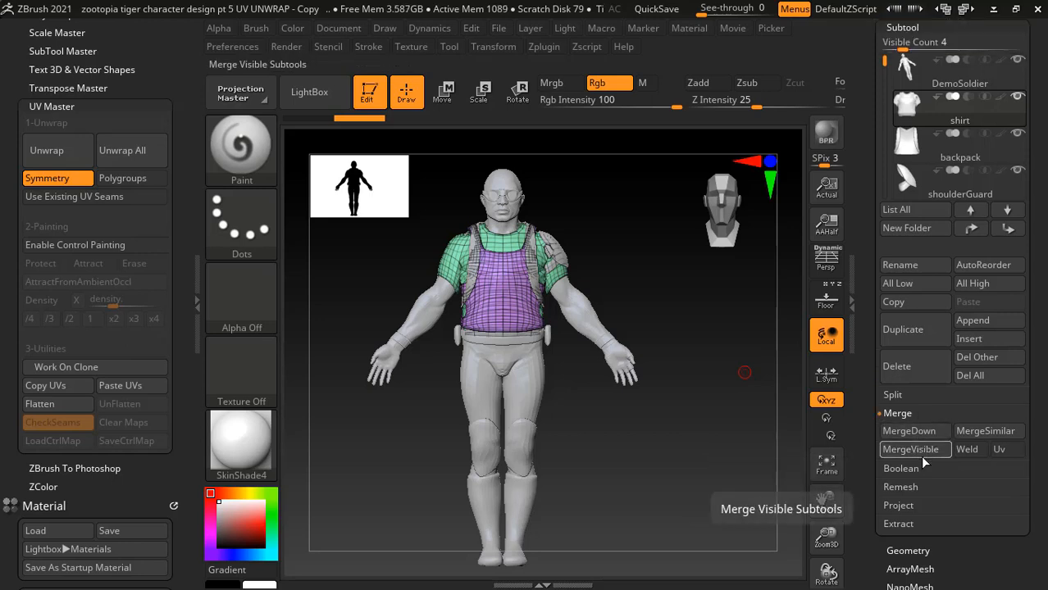
- Merge the shirt down with the backpack, shoulderGuard and belt subtools in turn, accepting each non-undoable operation
click(910, 430)
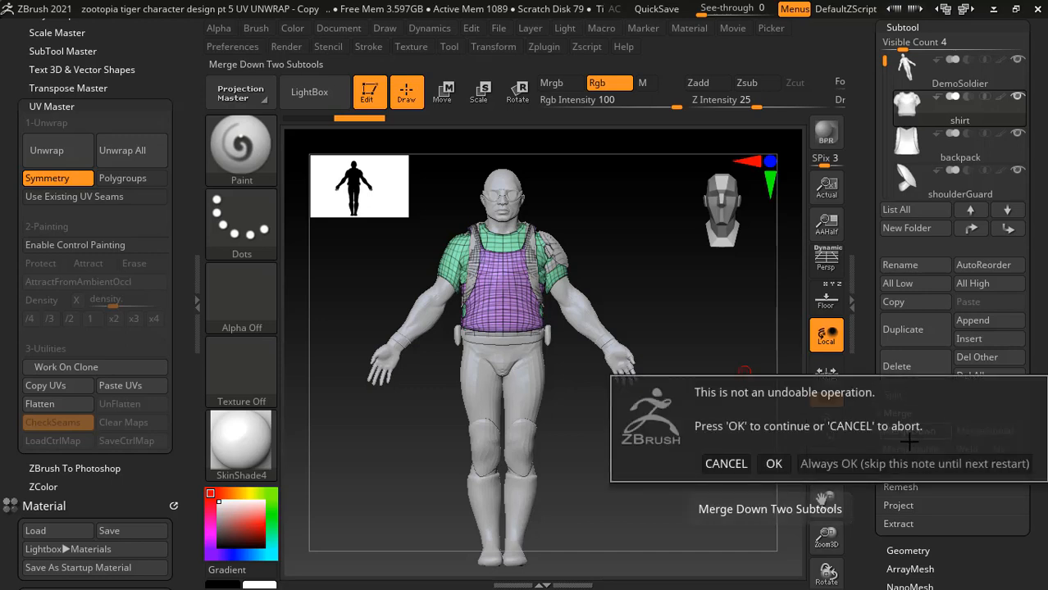
click(774, 464)
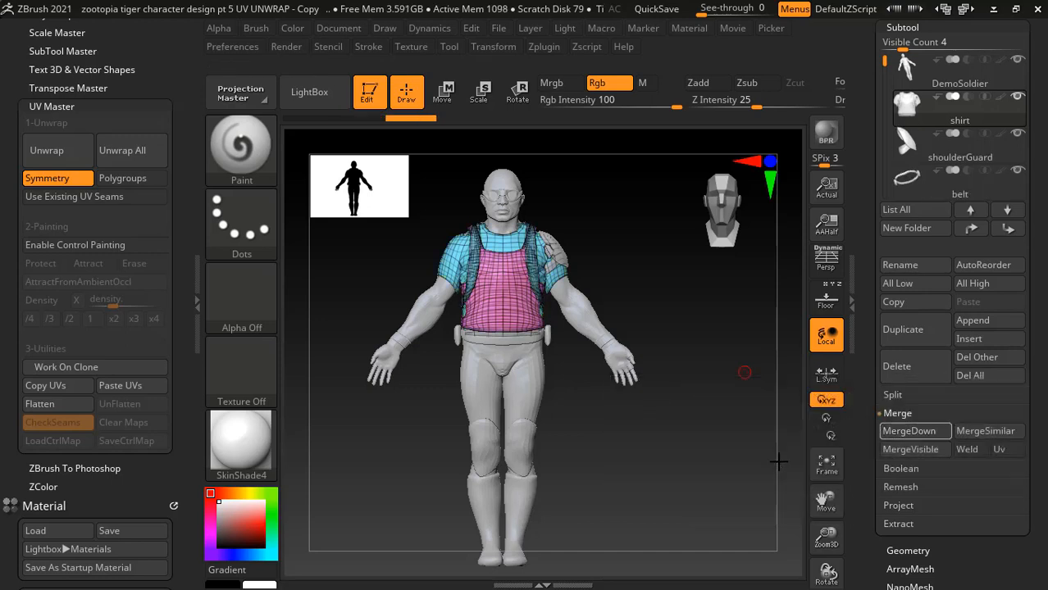
click(908, 433)
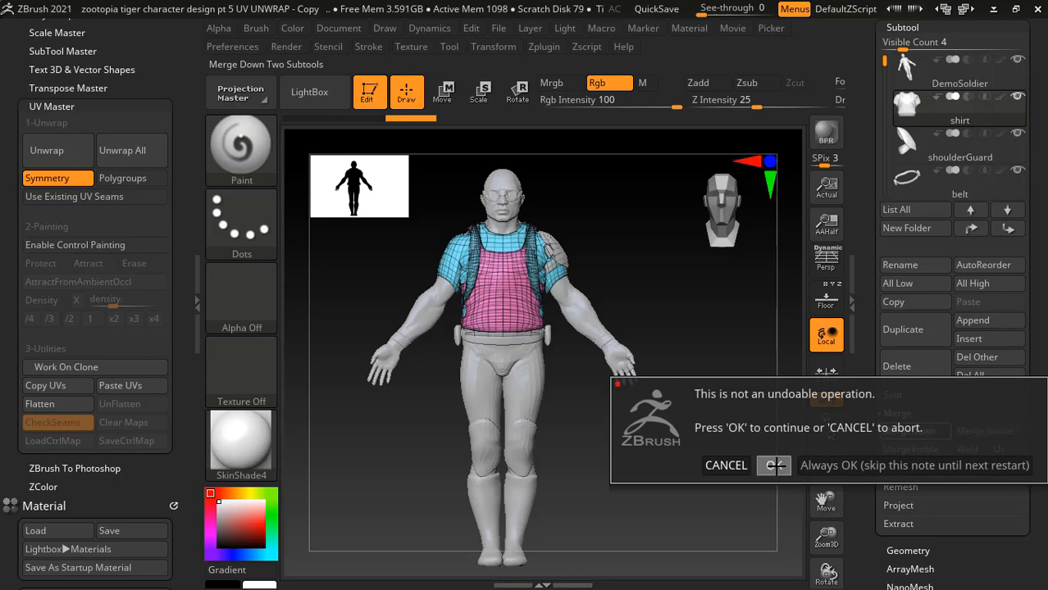
click(774, 465)
click(933, 431)
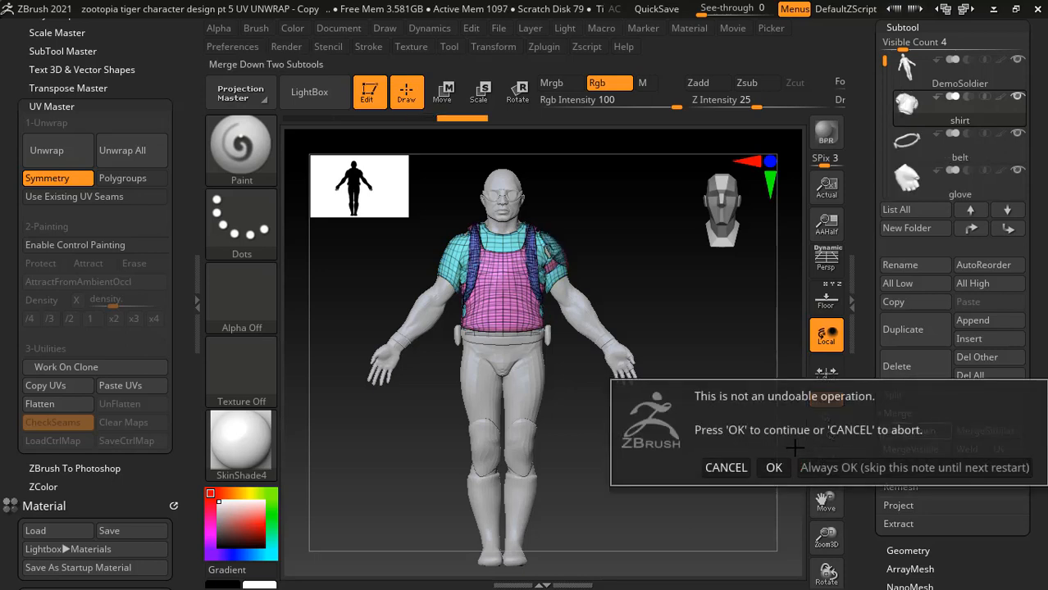
click(774, 465)
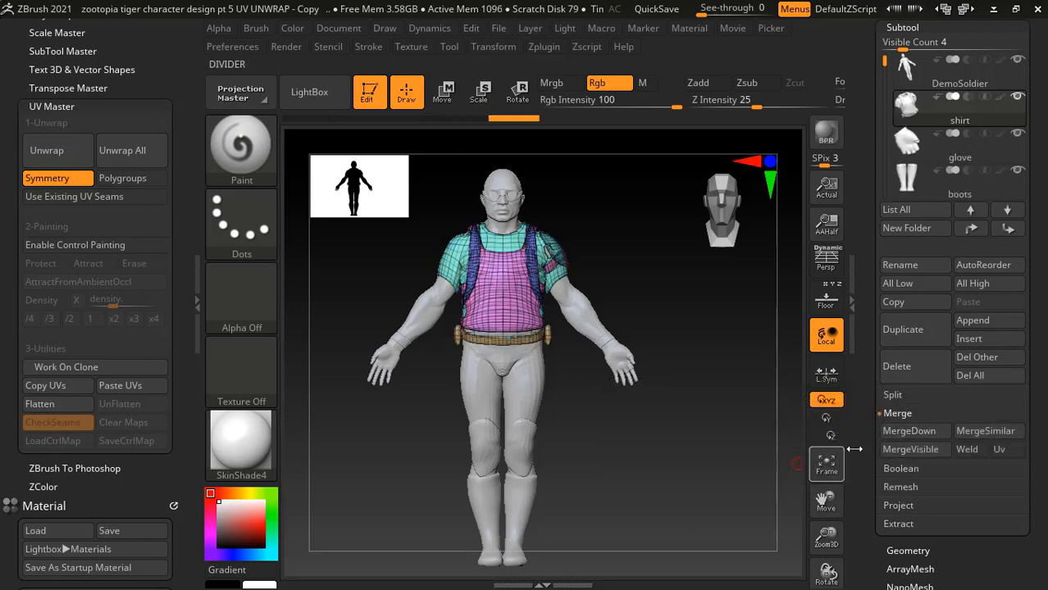
- Continue merging the shirt down with the glove, boots, goggles and wristBands subtools, accepting each non-undoable operation
click(906, 433)
click(775, 465)
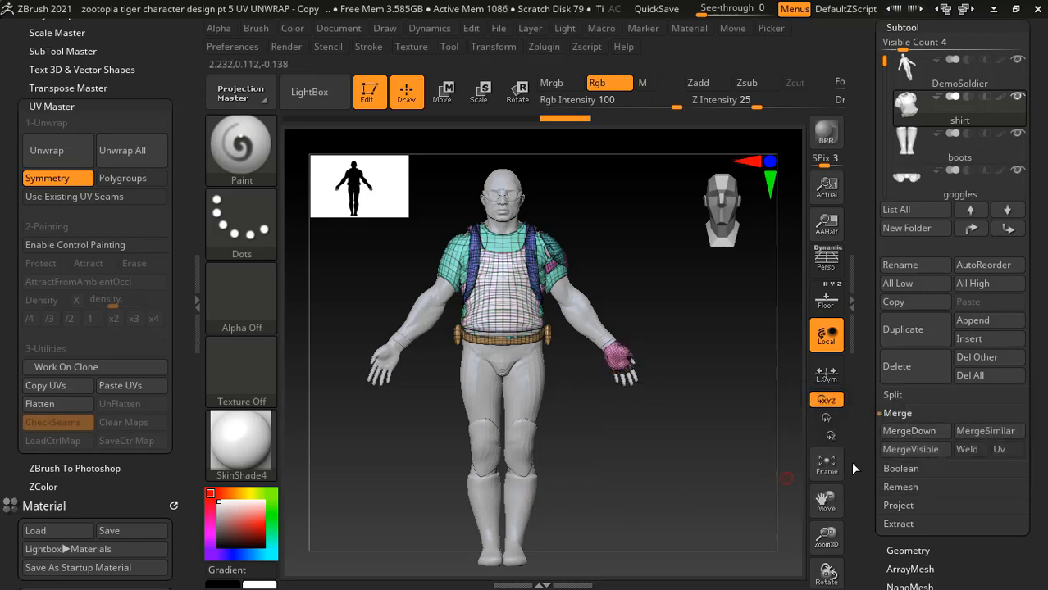
click(920, 437)
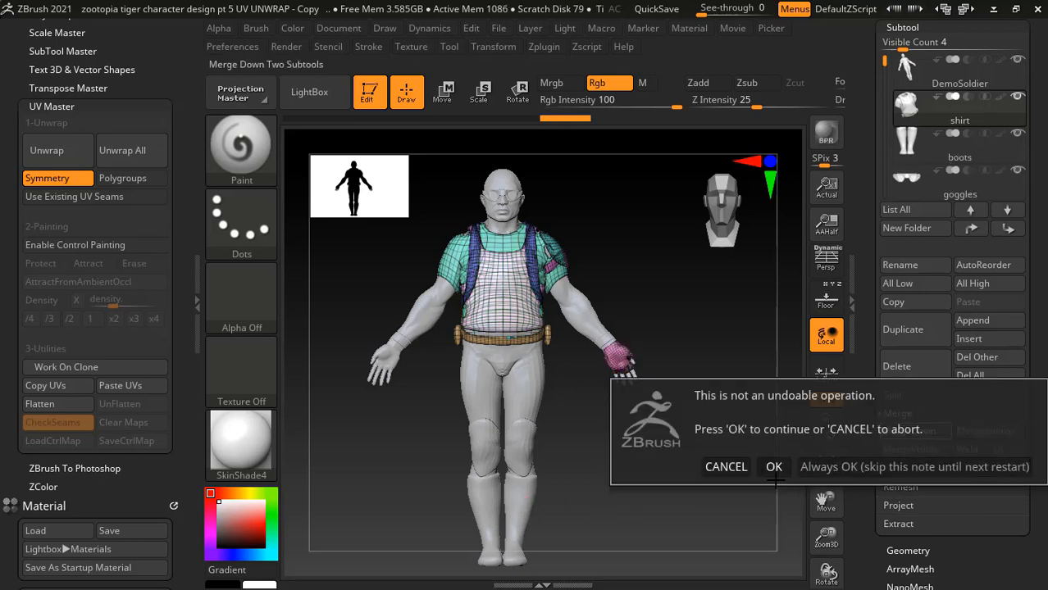
click(772, 465)
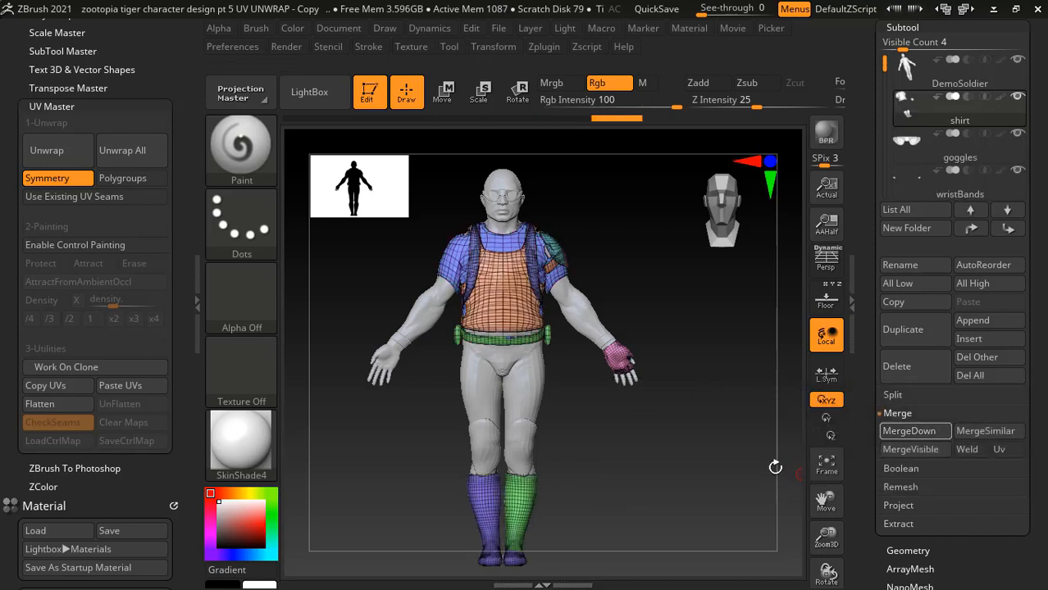
click(917, 431)
click(773, 473)
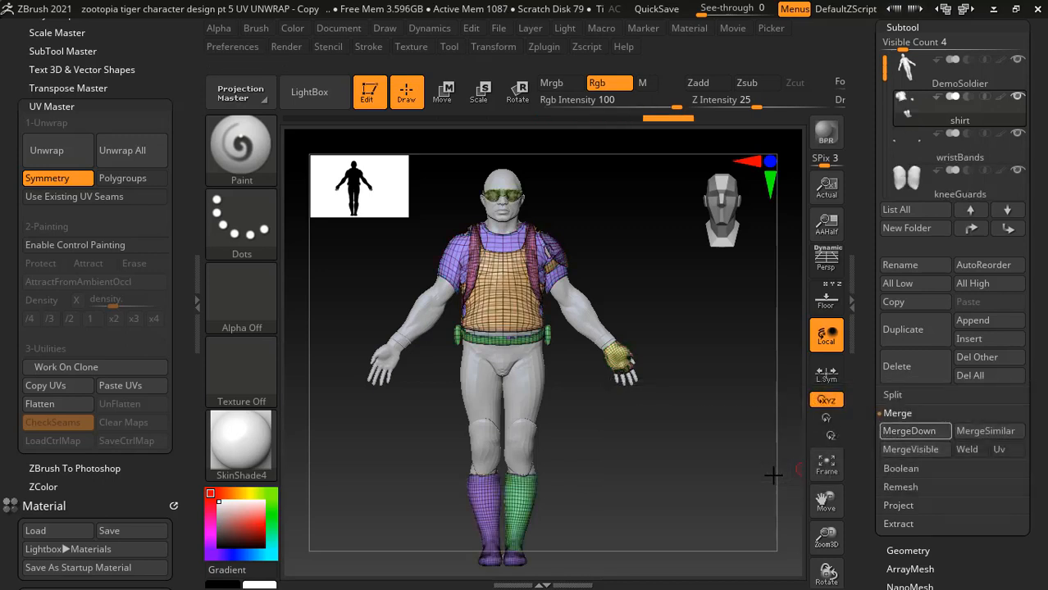
click(929, 433)
click(773, 465)
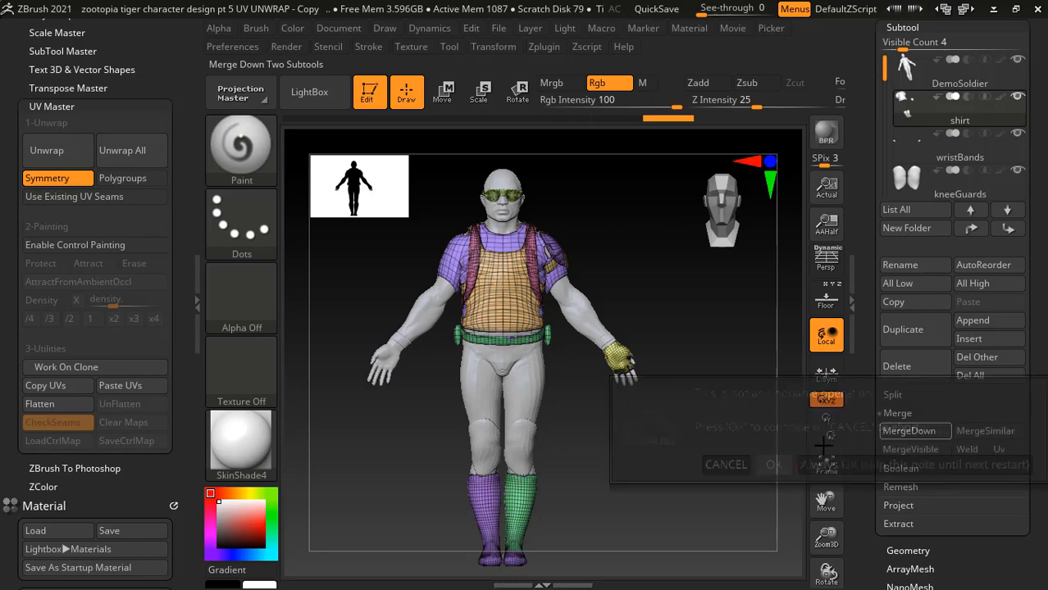
- Move the merged shirt subtool above DemoSoldier and back down to last place, directly below the kneeGuards
click(973, 231)
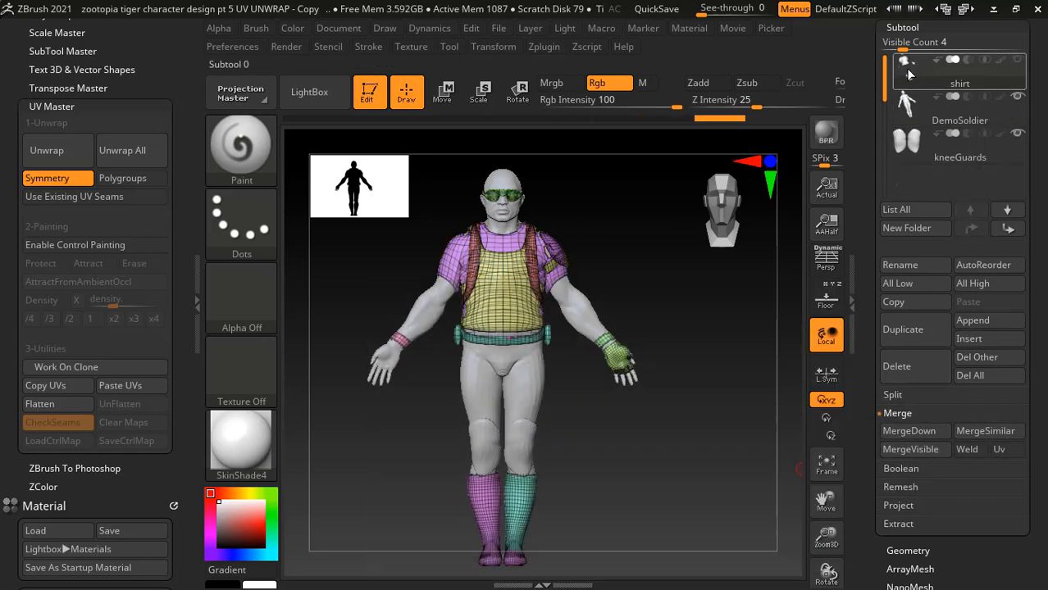
click(1009, 230)
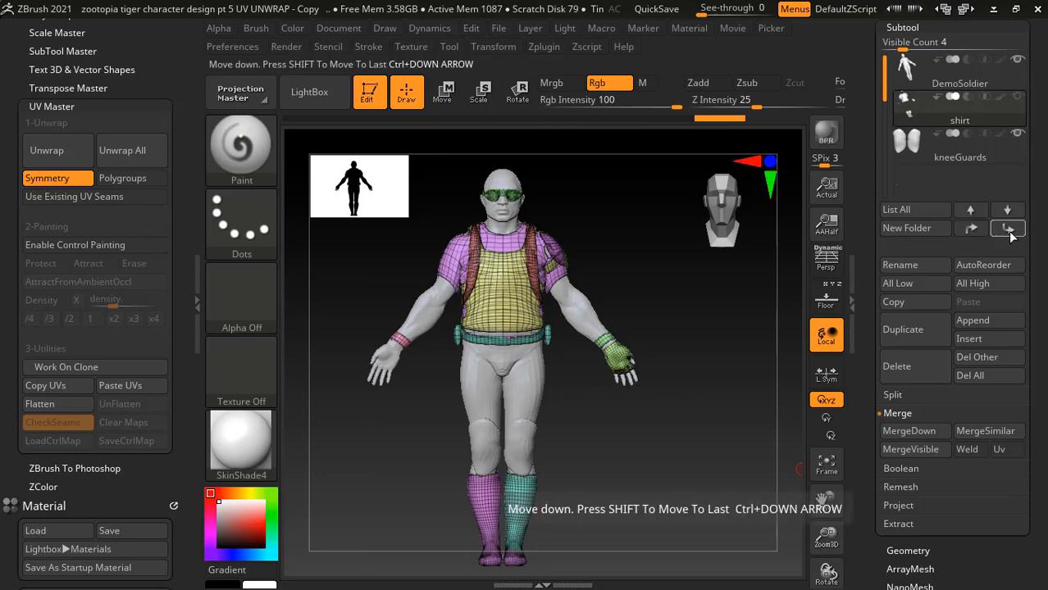
click(1009, 230)
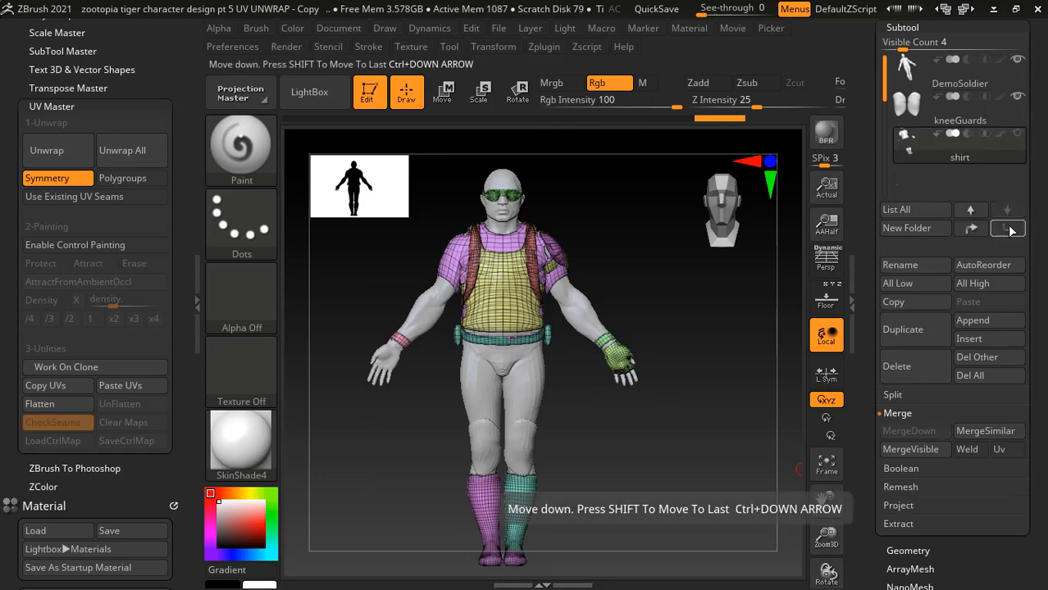
- Merge the kneeGuards subtool down with the shirt and delete the combined clothing subtool, accepting both non-undoable operations
click(918, 115)
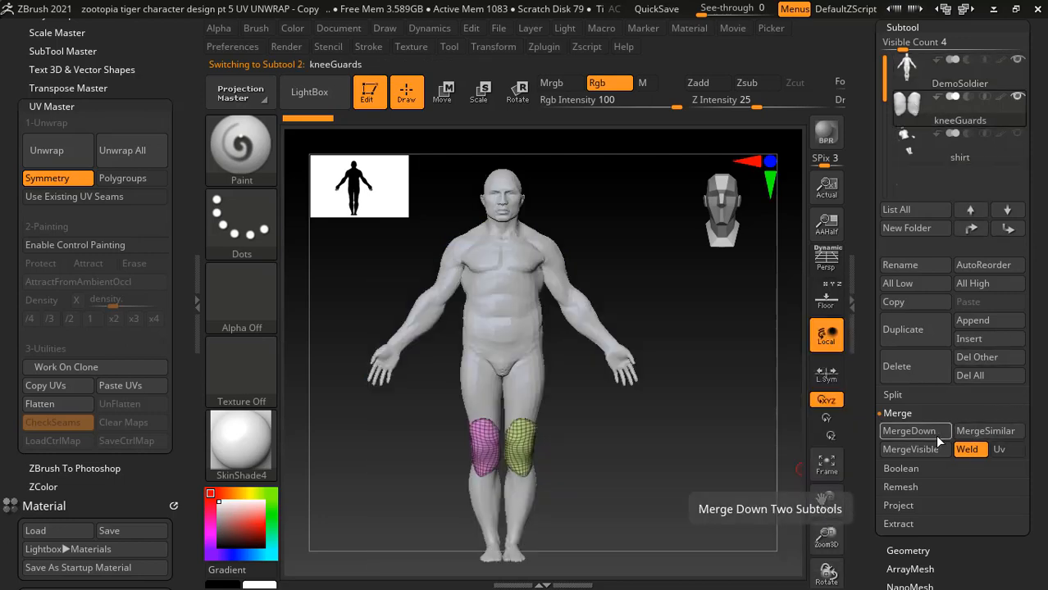
click(931, 432)
click(775, 469)
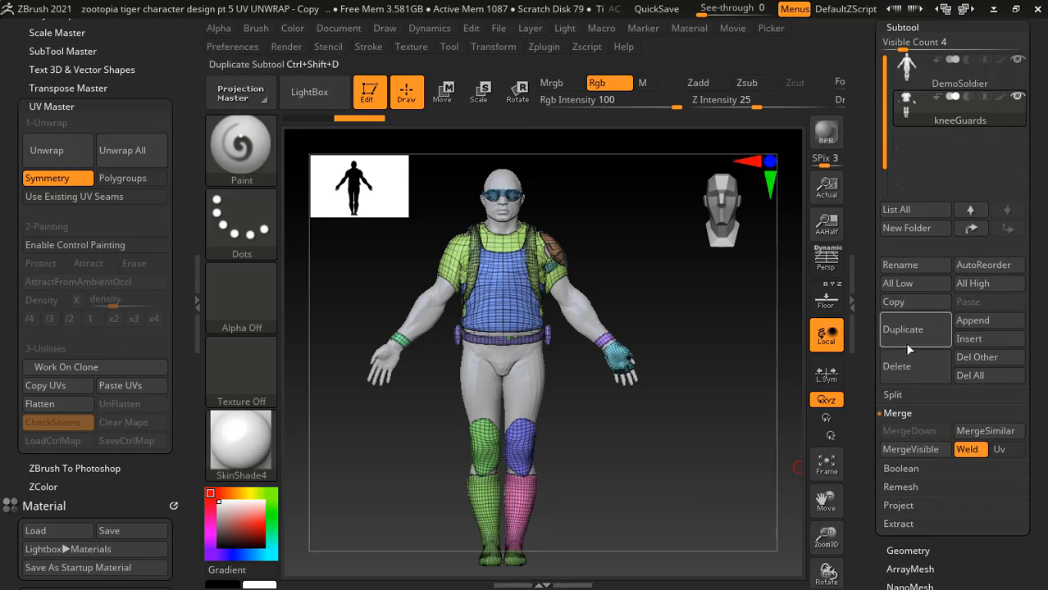
click(913, 375)
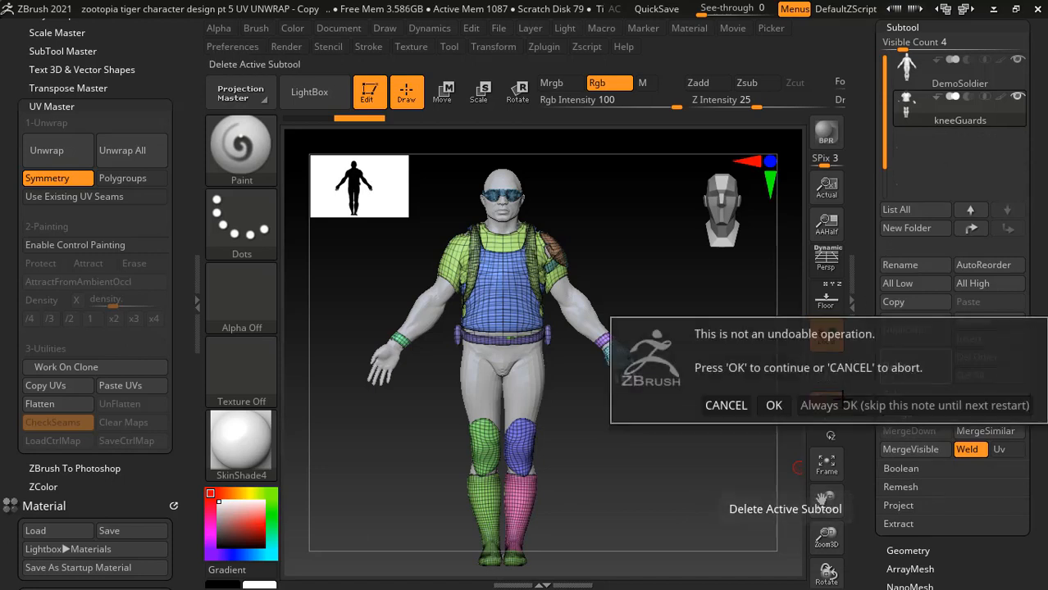
click(771, 405)
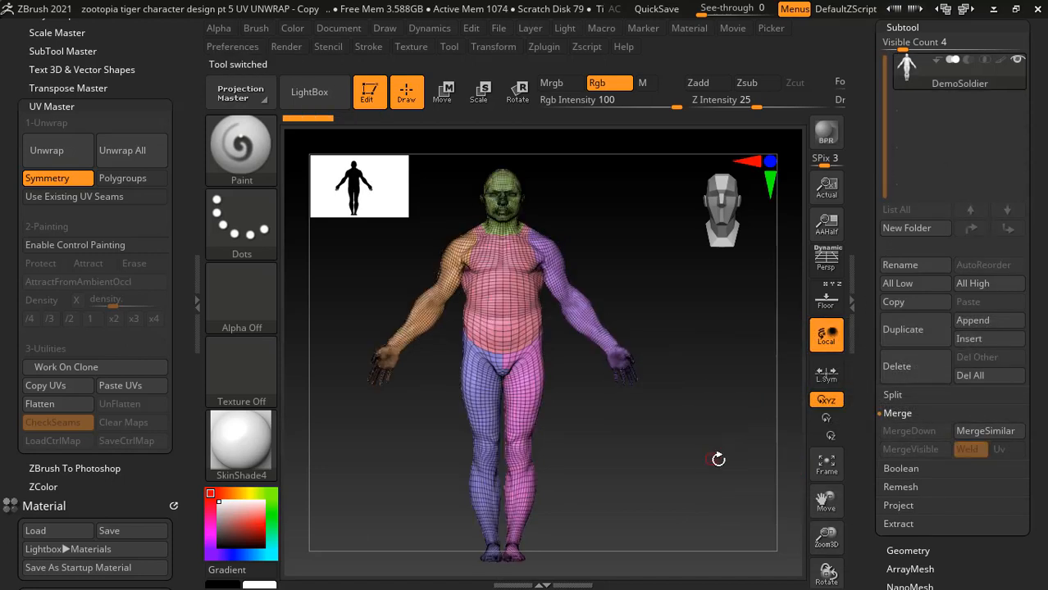
- Turn on the Polygroups option in UV Master for unwrapping the DemoSoldier body
drag(719, 427, 730, 460)
key(d)
key(d)
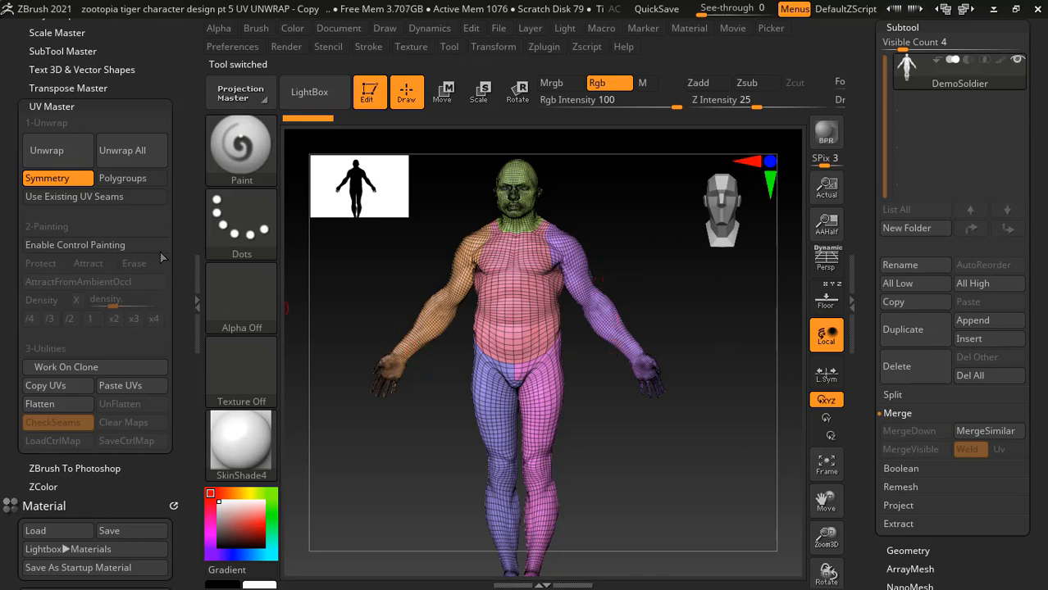
click(123, 185)
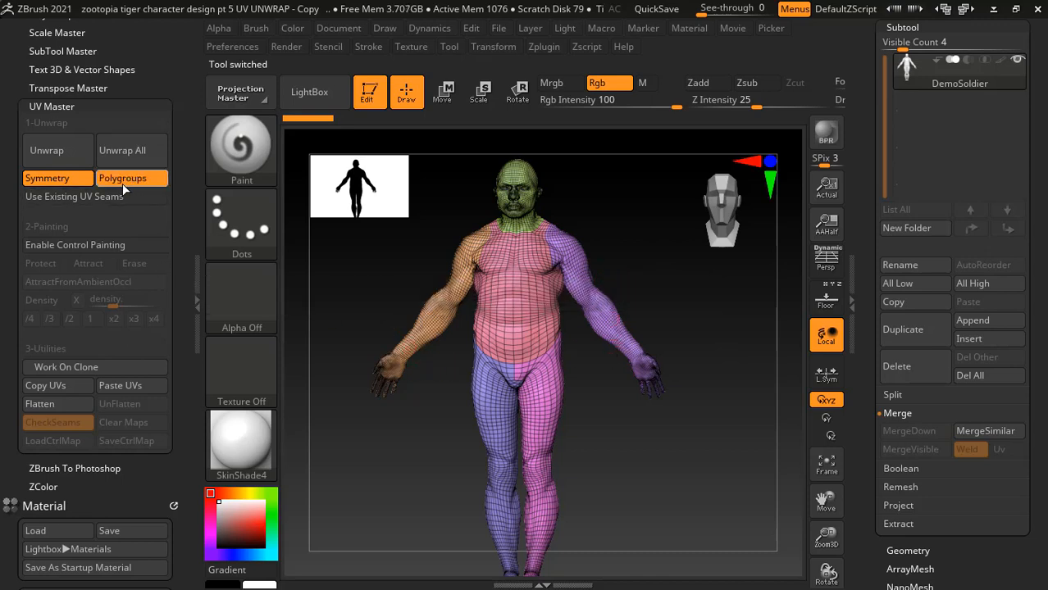
- Turn off the Symmetry option in UV Master and create a working clone of the DemoSoldier body
click(75, 182)
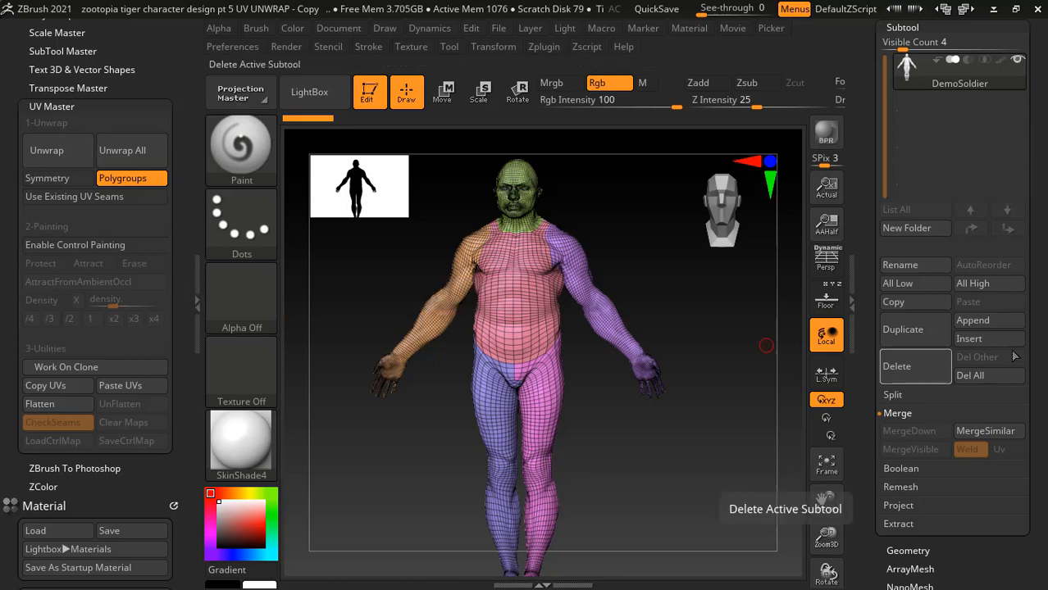
click(906, 550)
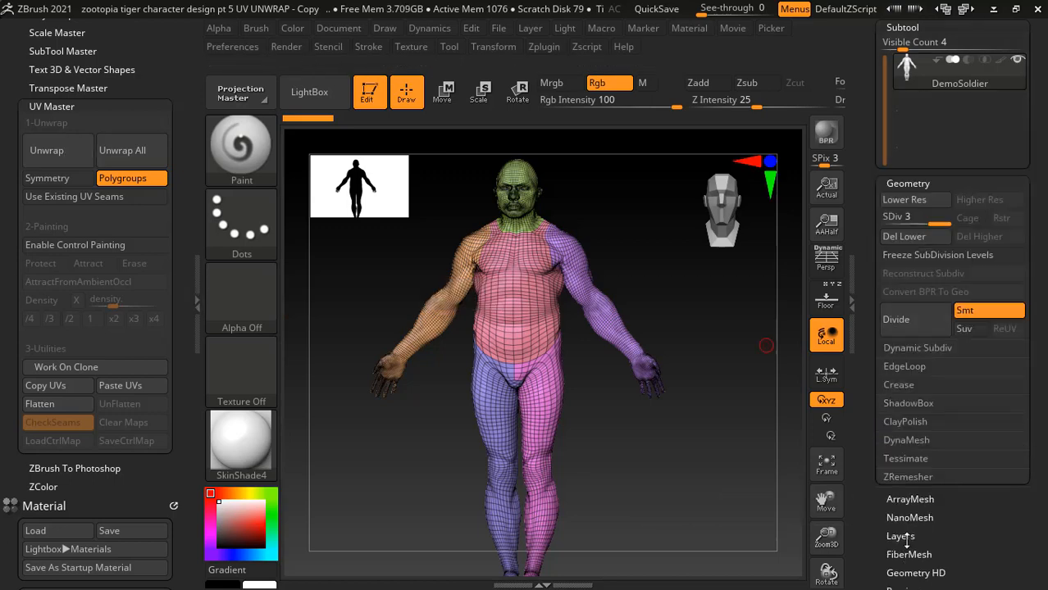
click(71, 366)
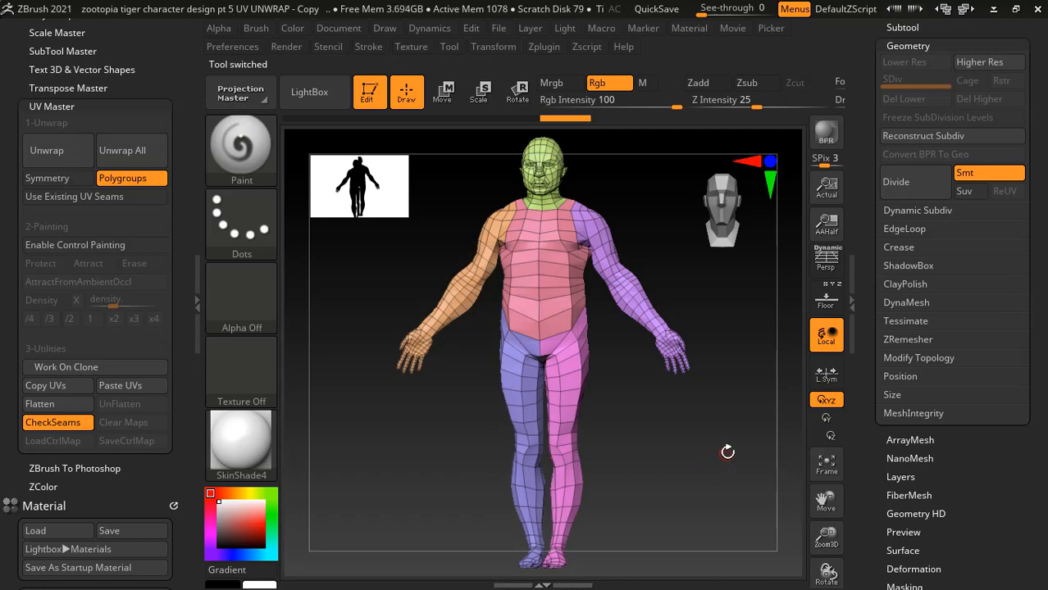
drag(687, 479, 691, 491)
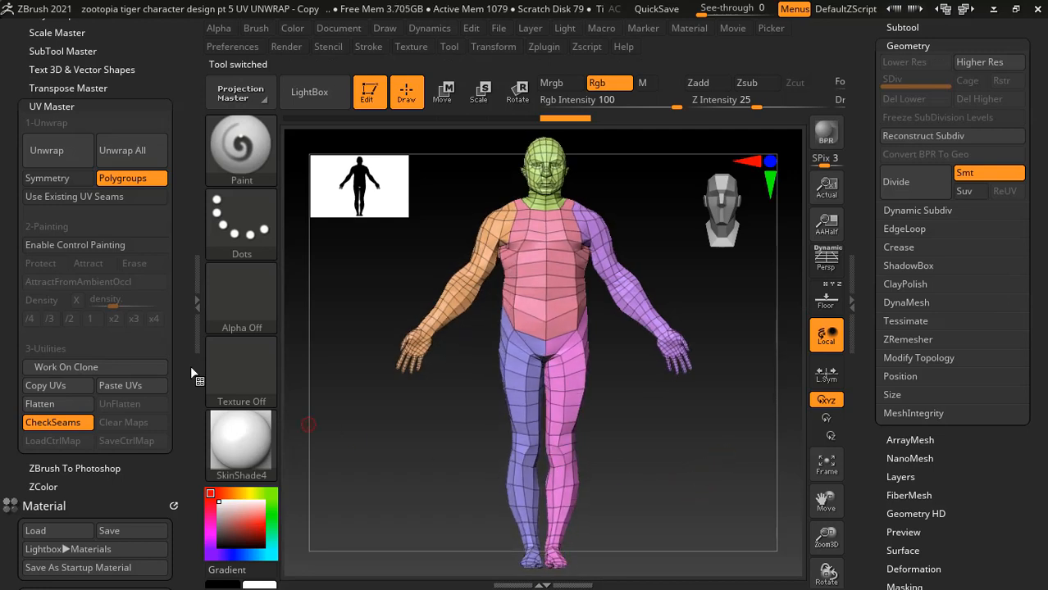
- Unwrap the DemoSoldier clone by polygroups and flatten it with Morph UV to inspect the UV islands
click(66, 154)
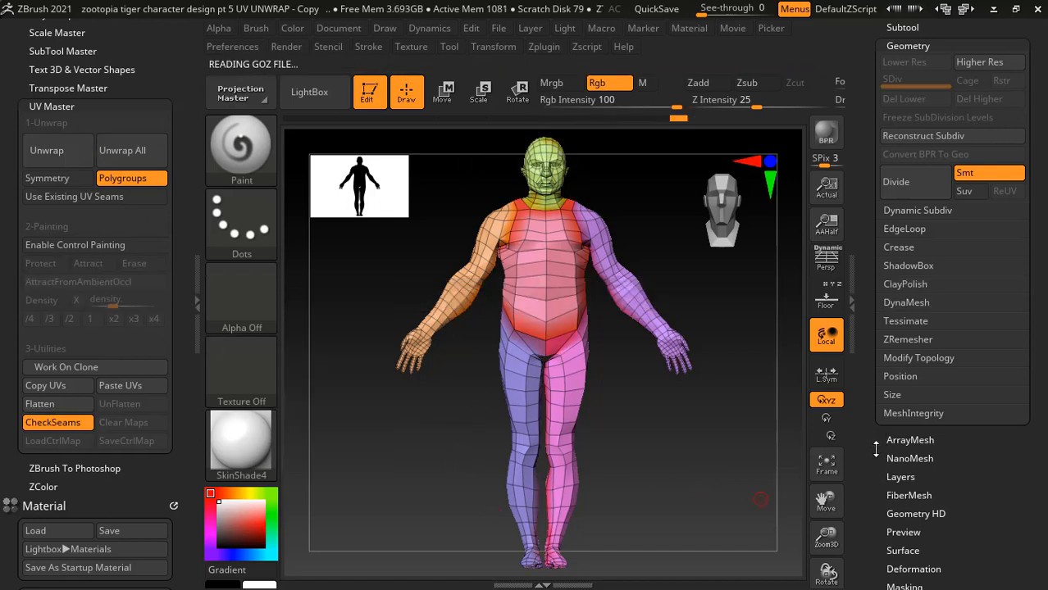
scroll(875, 449, down, 5)
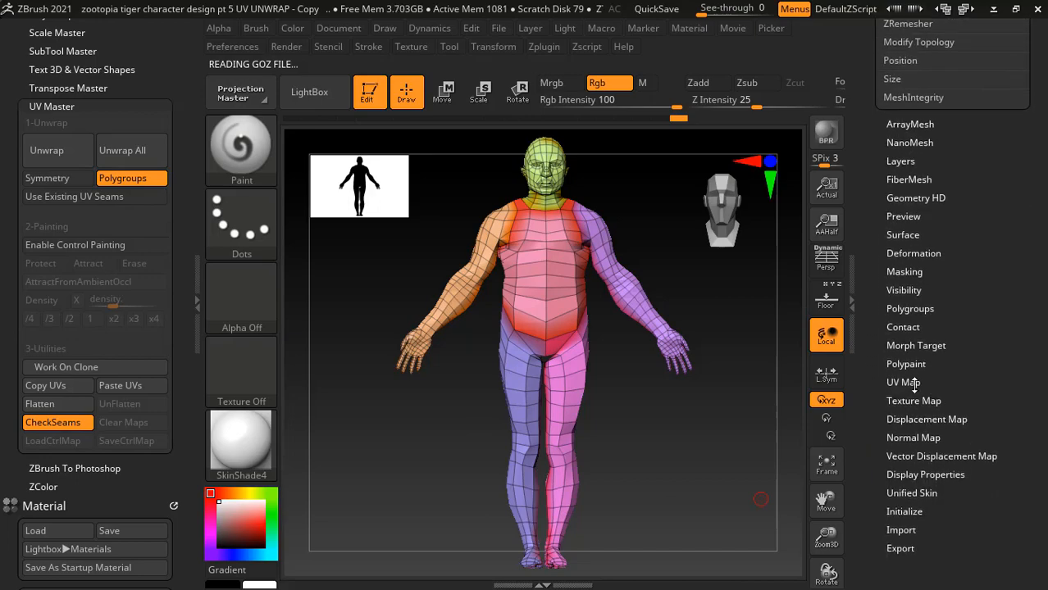
click(914, 384)
scroll(958, 436, up, 3)
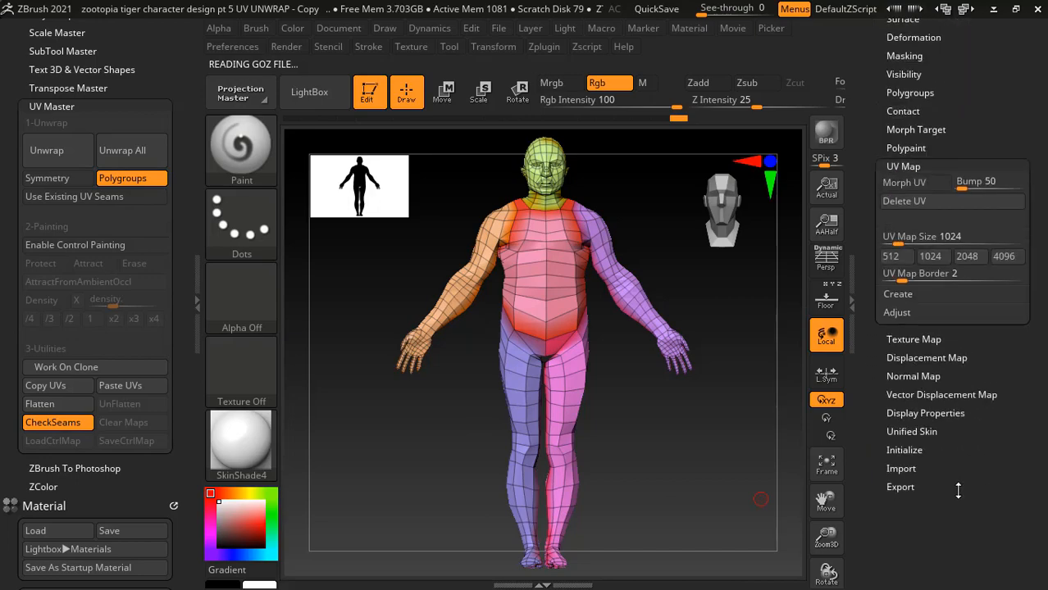
click(908, 183)
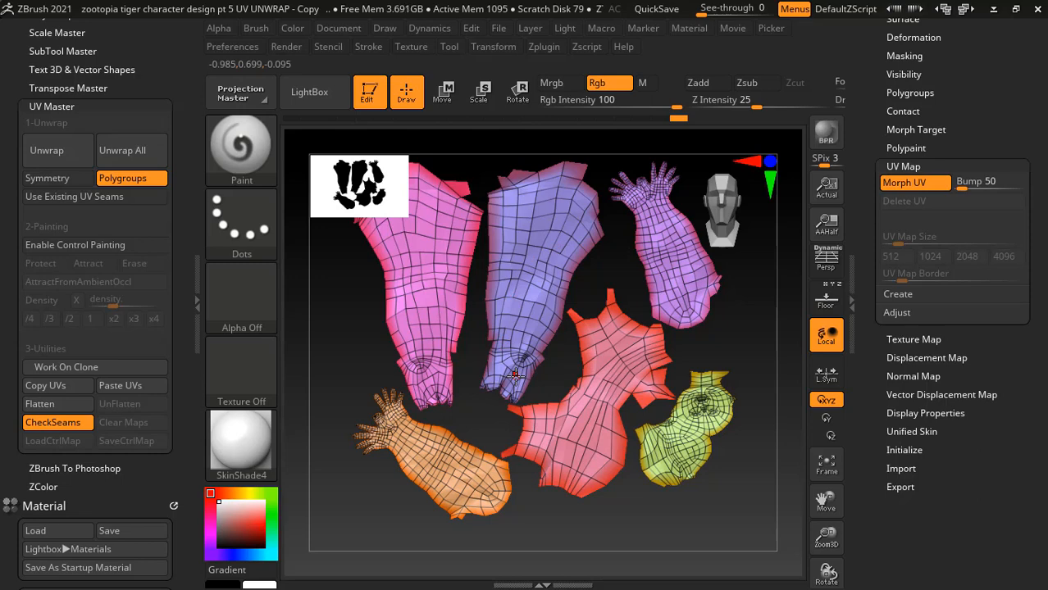
mouse_move(662, 520)
mouse_down()
mouse_move(662, 534)
mouse_move(643, 520)
mouse_up()
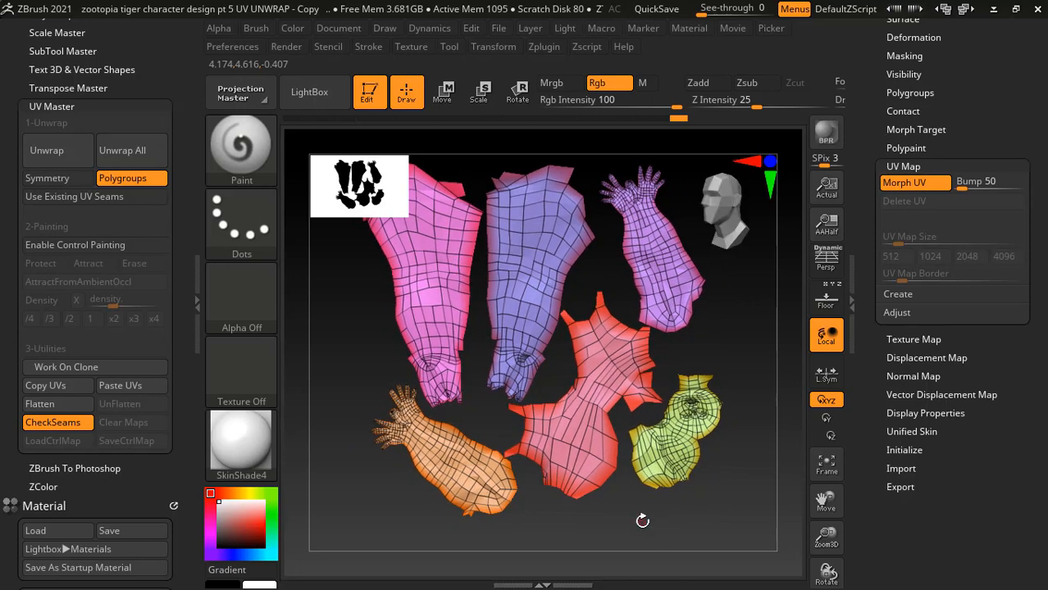
- Switch to the YouTube tutorial in Chrome and skim its neck retopology, shirt extraction and cloth sculpting sections up to 32:50
key(alt+Tab)
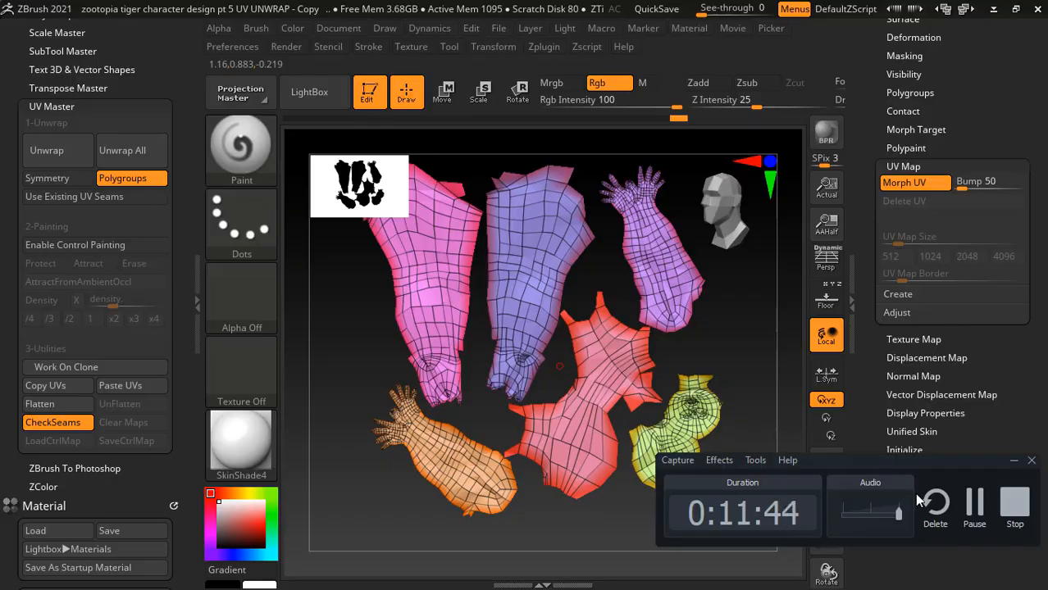
click(974, 504)
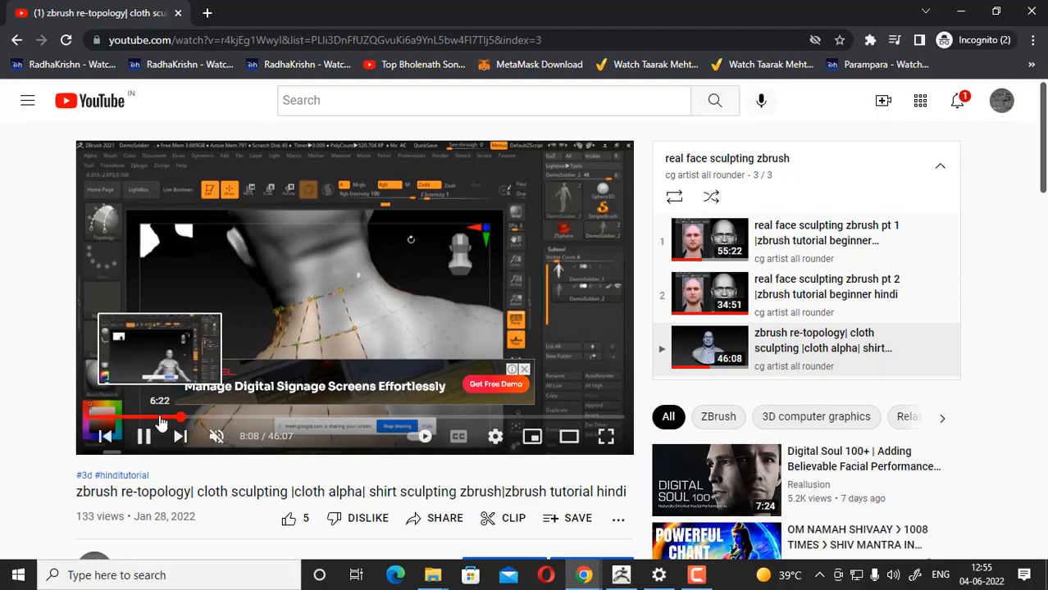
click(156, 419)
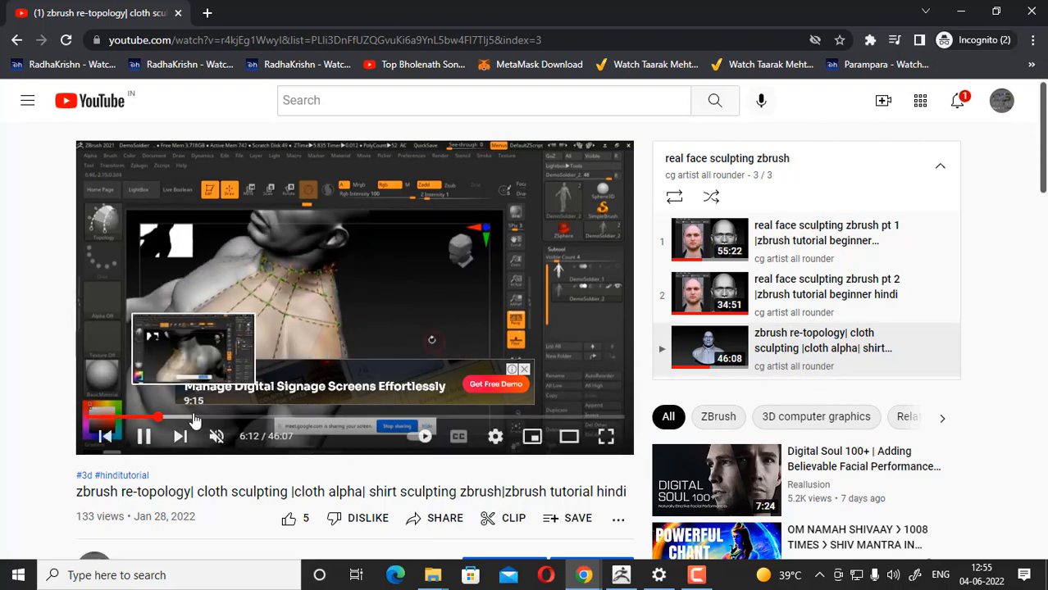
click(176, 418)
click(198, 418)
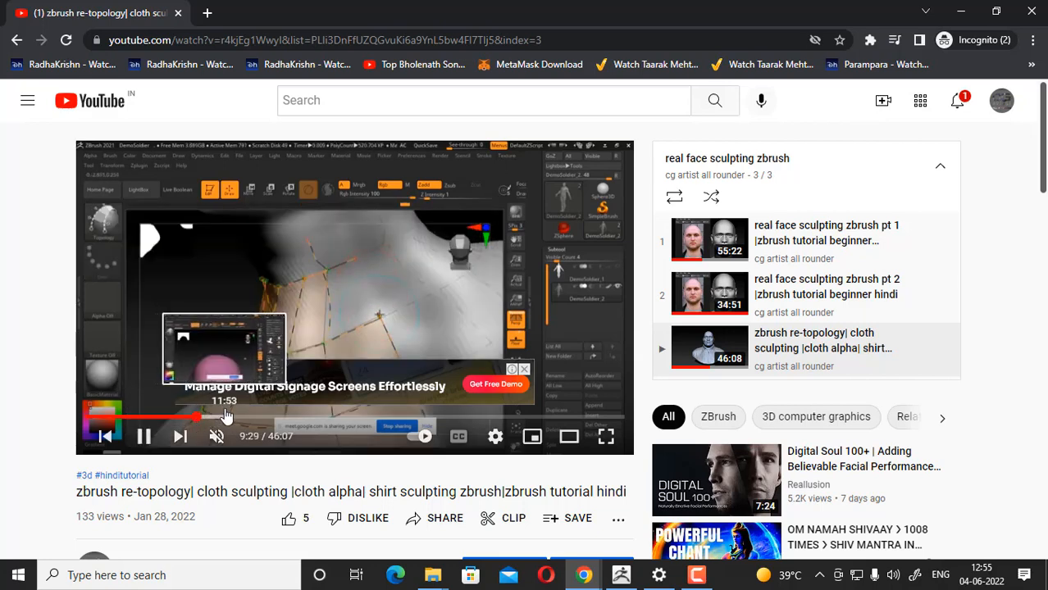
click(226, 416)
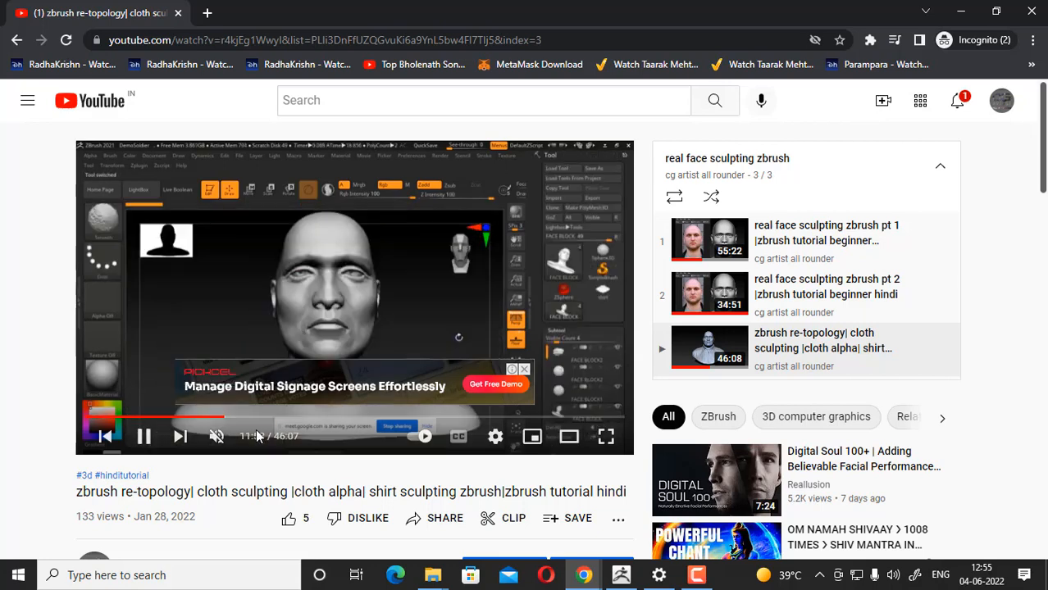
click(281, 416)
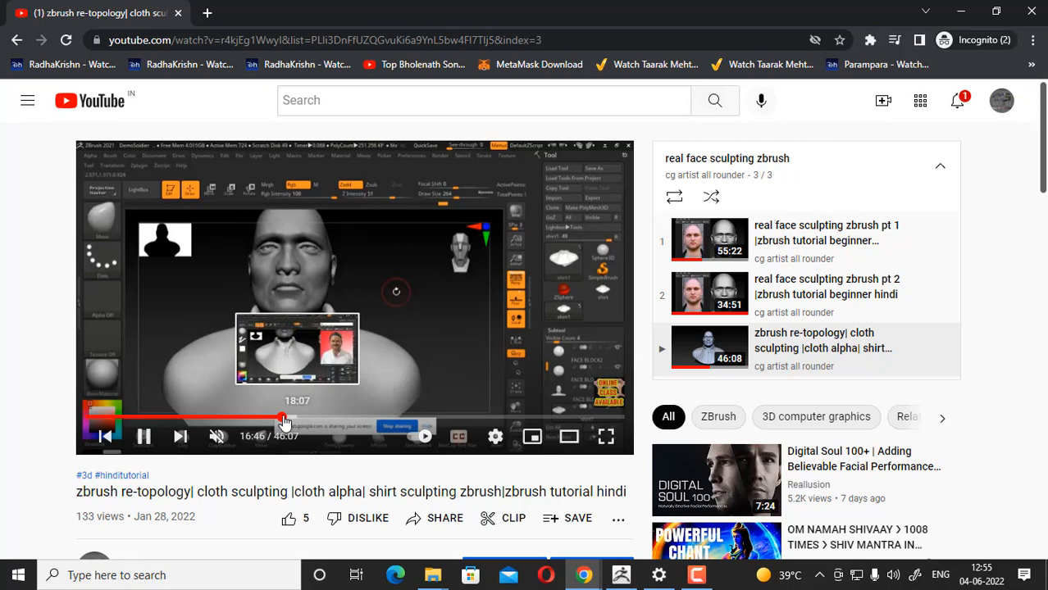
click(269, 417)
click(263, 419)
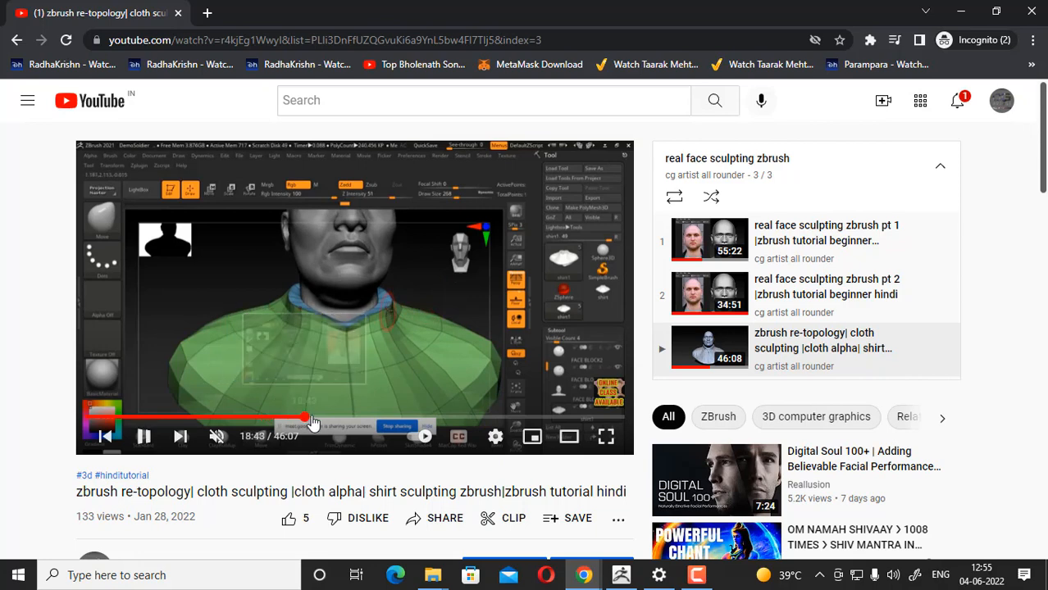
click(338, 418)
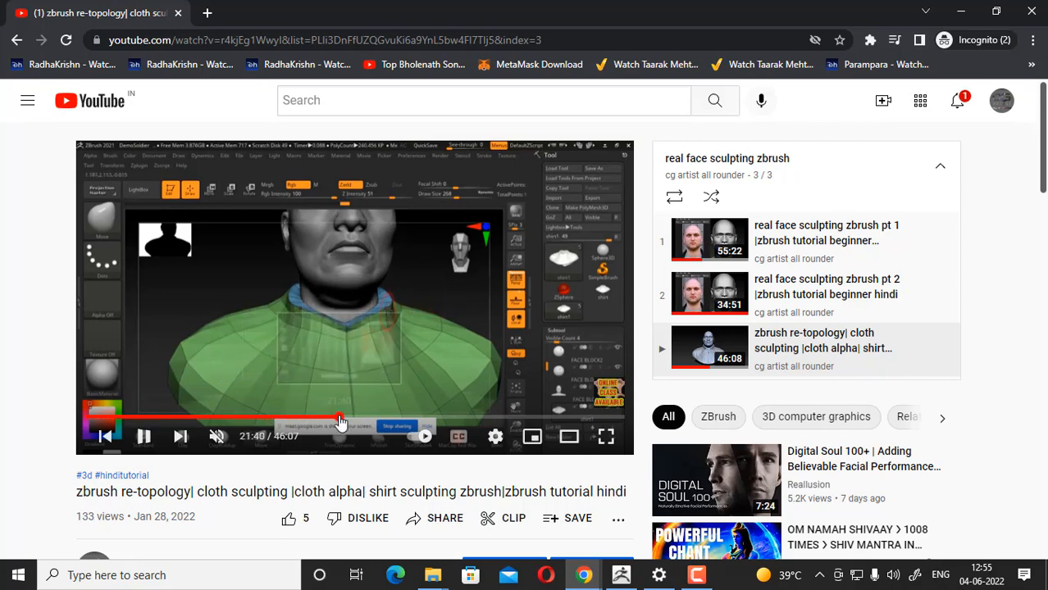
click(395, 418)
click(460, 419)
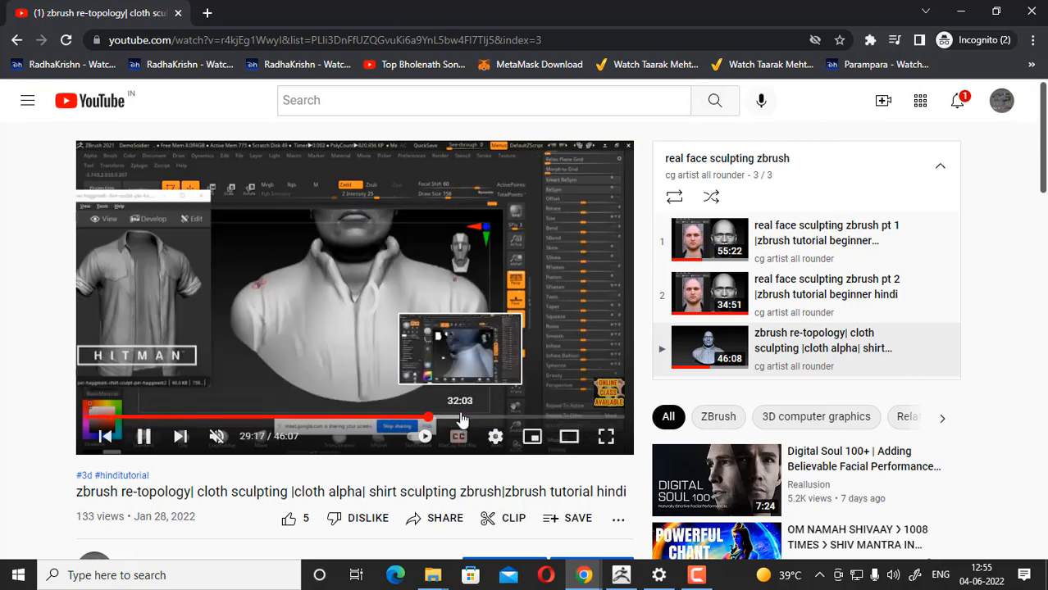
click(469, 419)
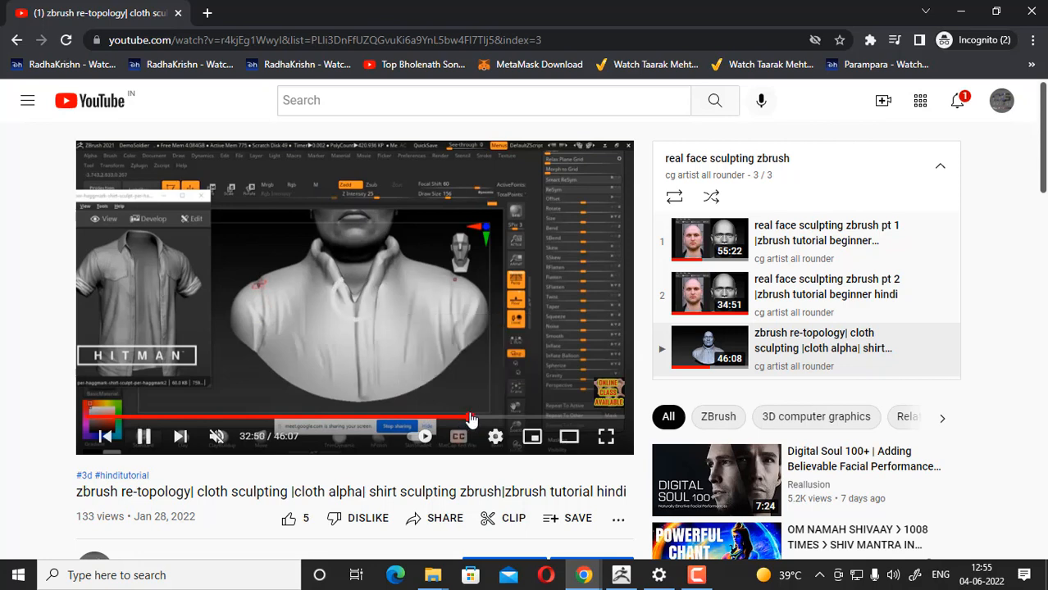
click(482, 278)
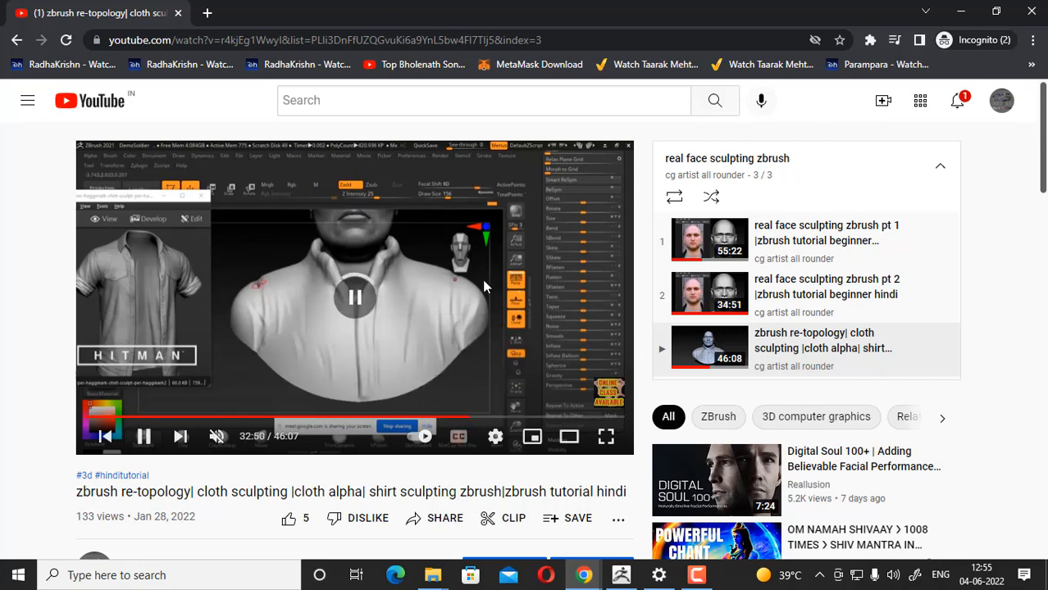
- Switch back to ZBrush, return the clone from its flat UV view to the 3D body and copy its UVs
click(622, 574)
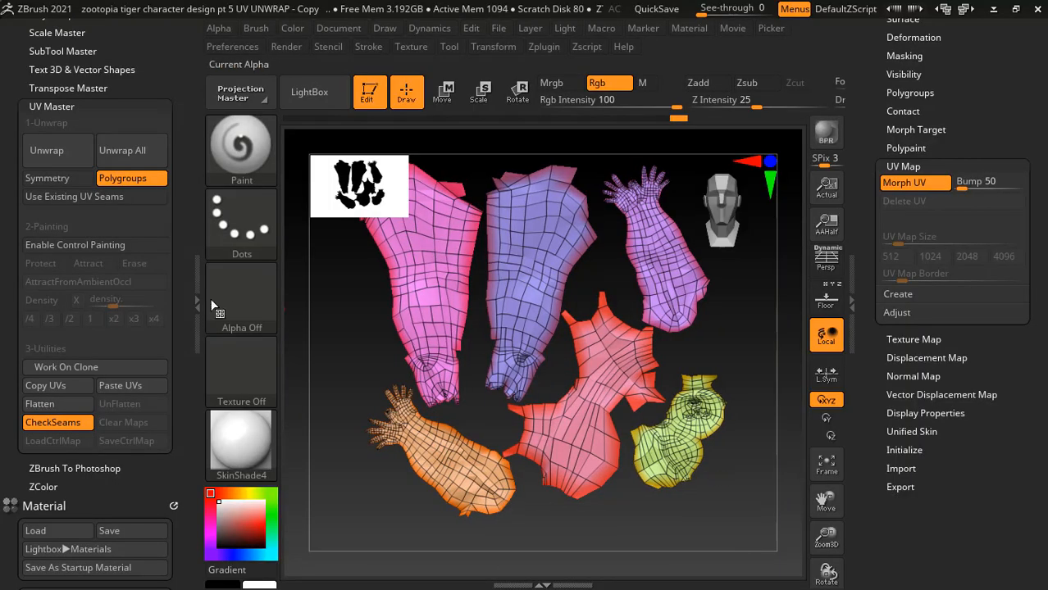
click(910, 183)
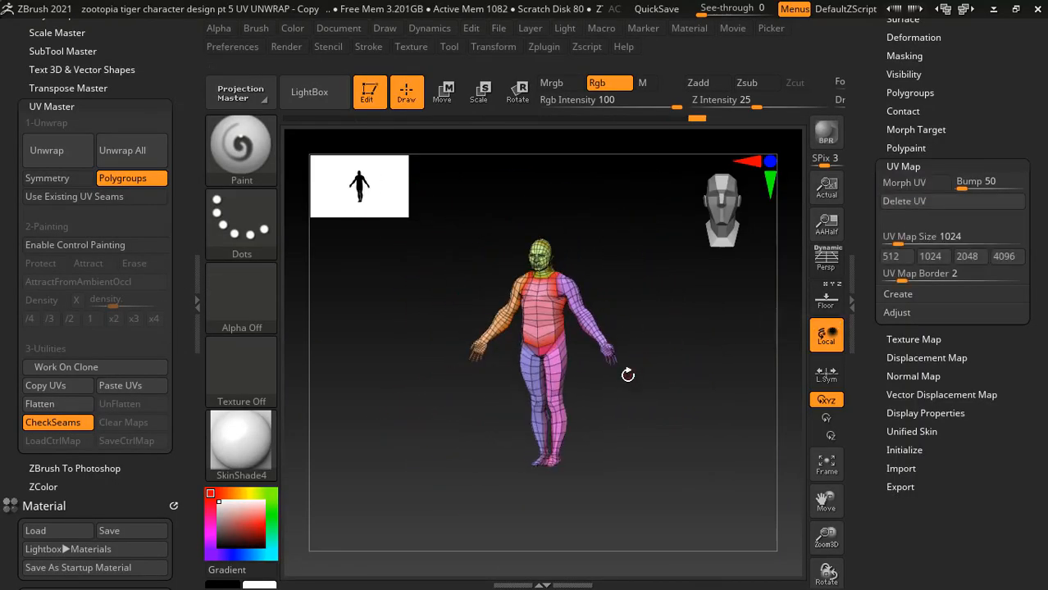
drag(701, 393, 693, 457)
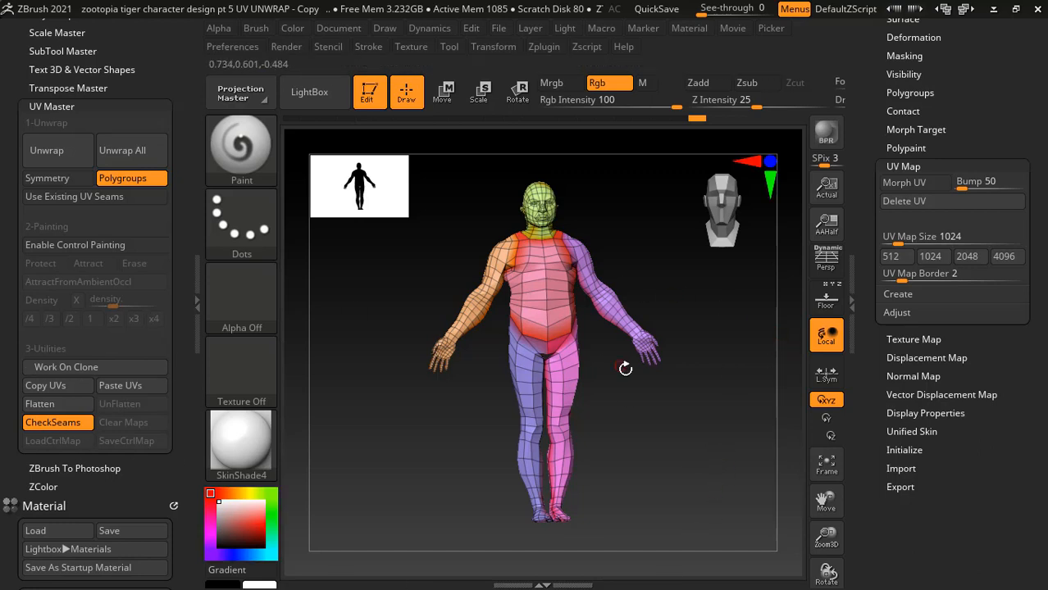
click(35, 389)
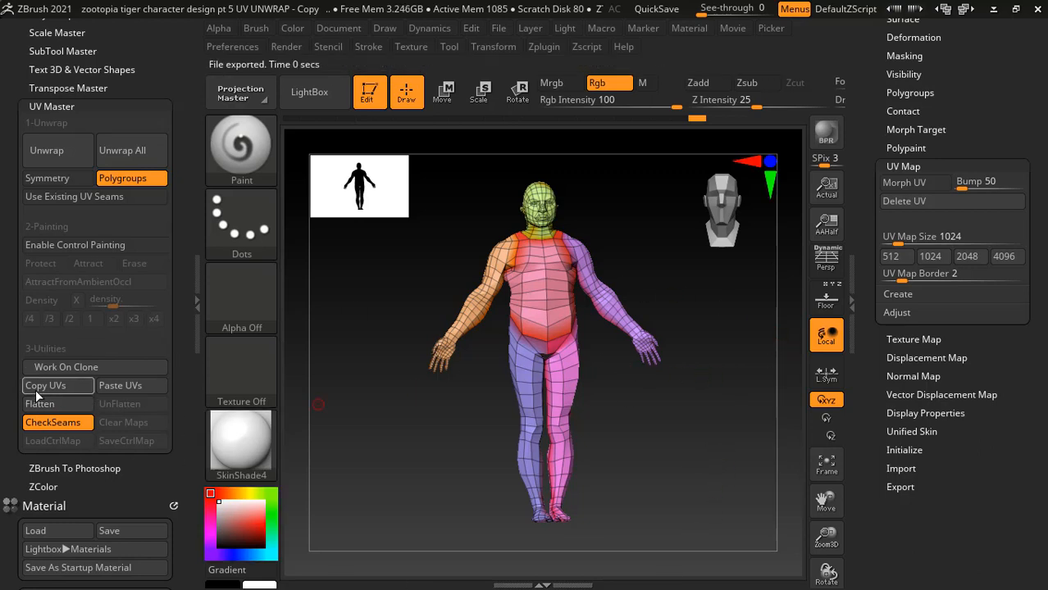
- Paste the copied UVs onto the original DemoSoldier_1 tool and preview its flattened layout with Morph UV
scroll(885, 115, up, 5)
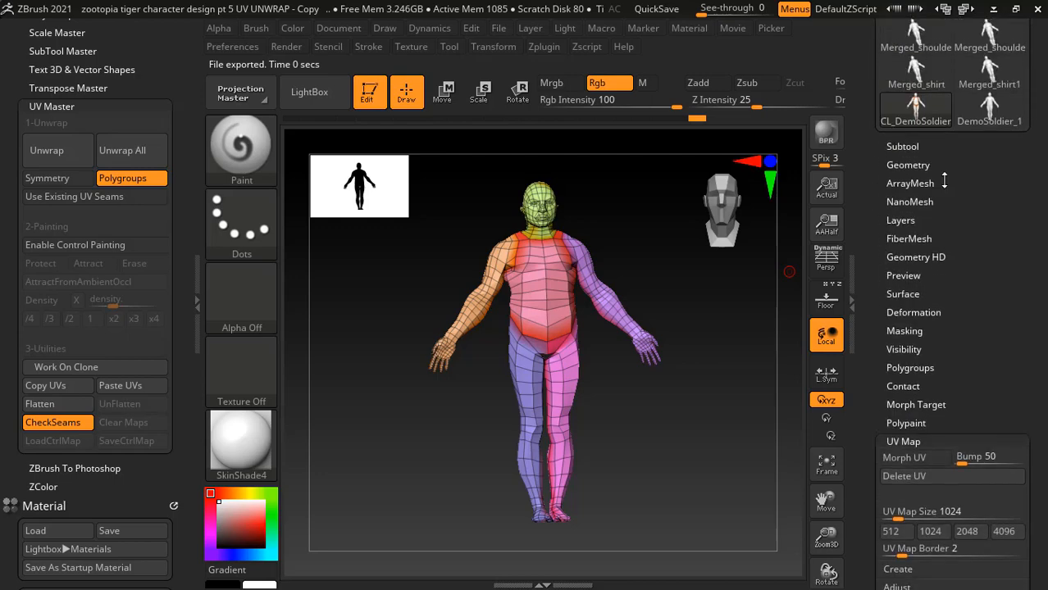
click(988, 119)
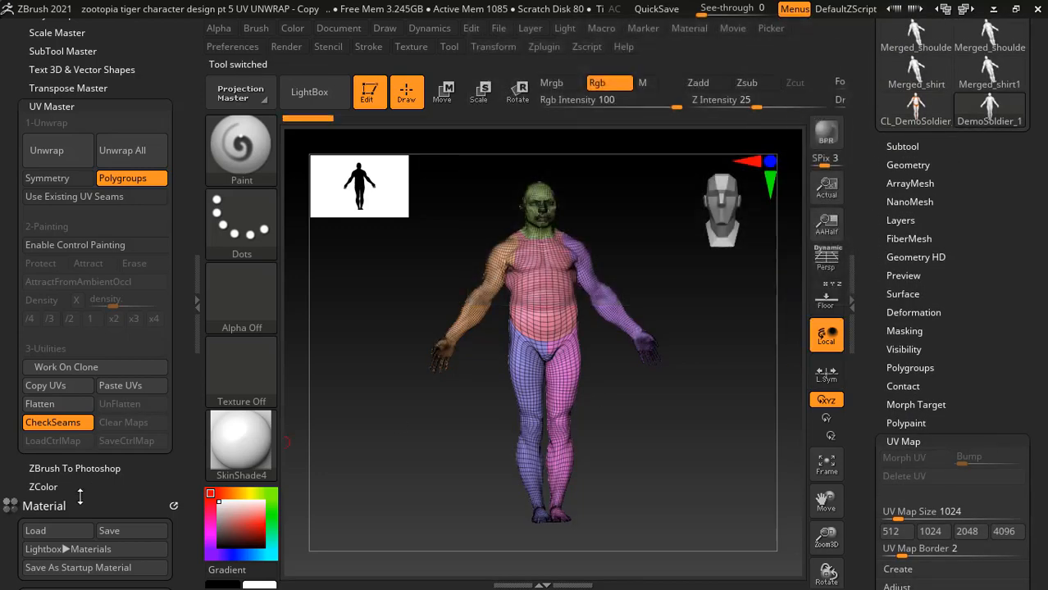
click(133, 386)
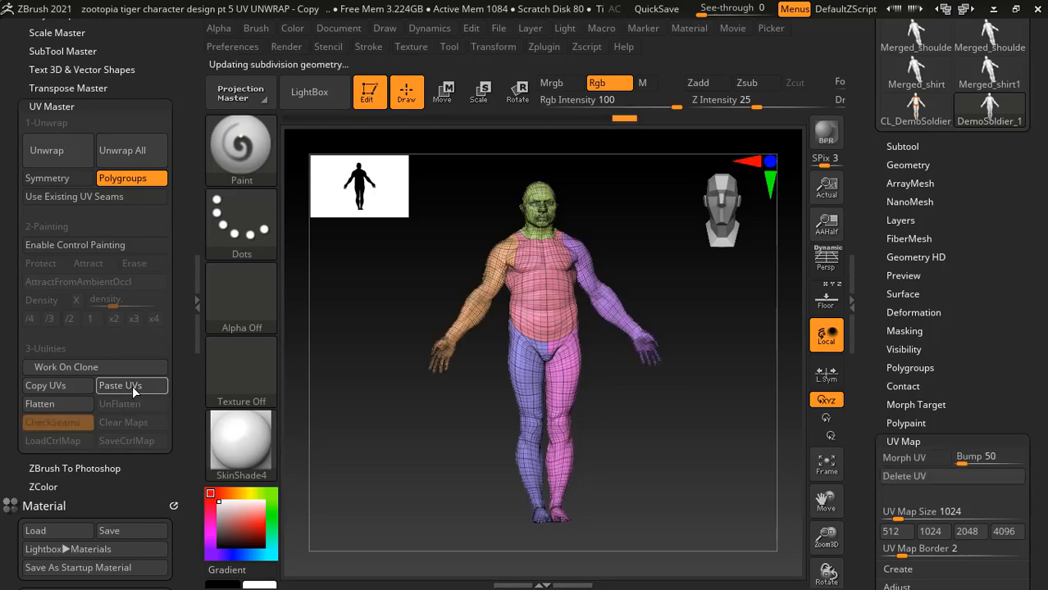
click(905, 459)
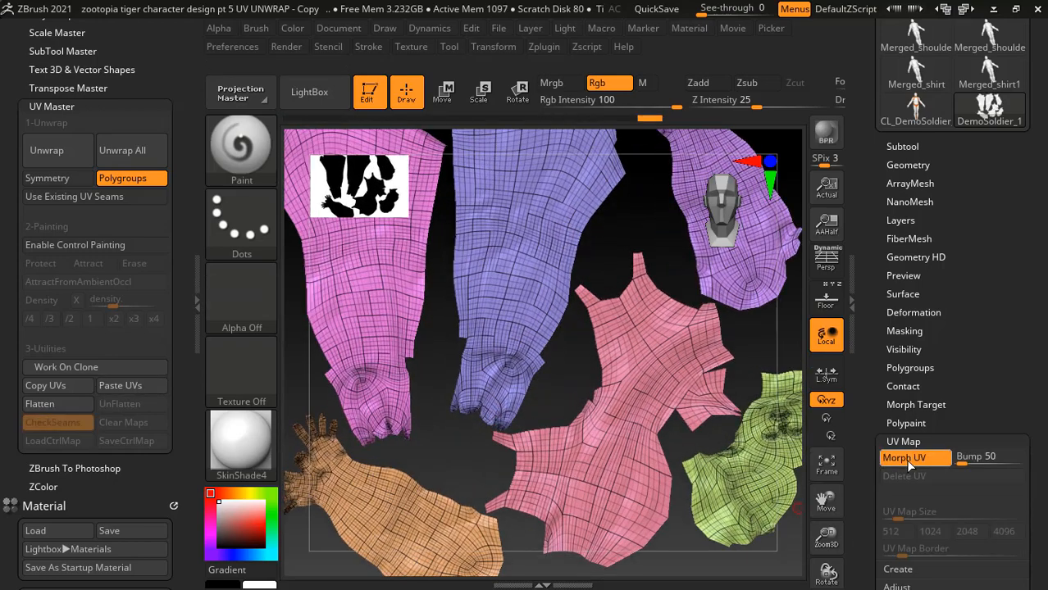
click(906, 459)
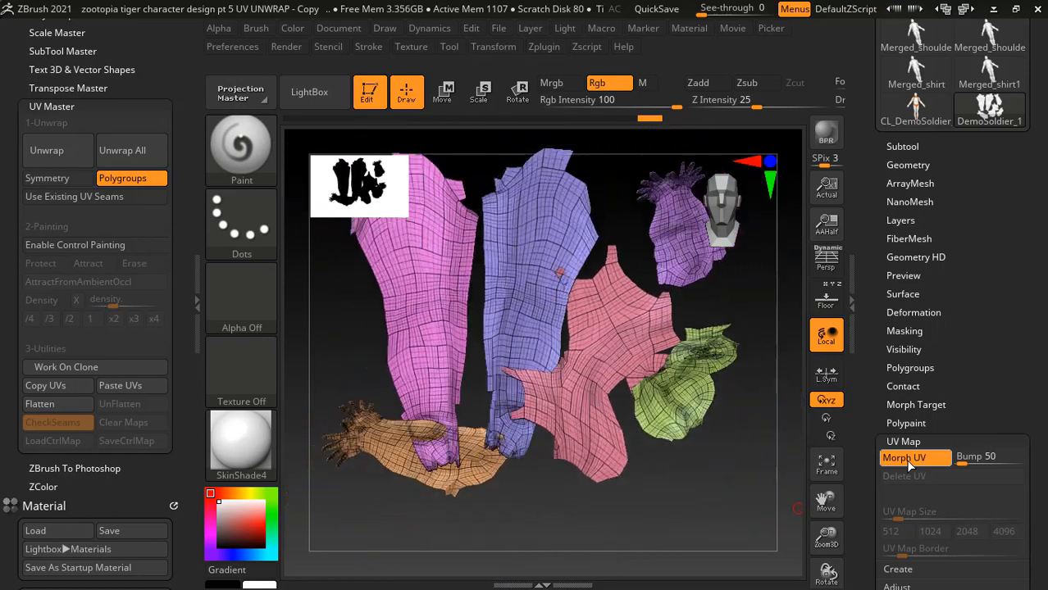